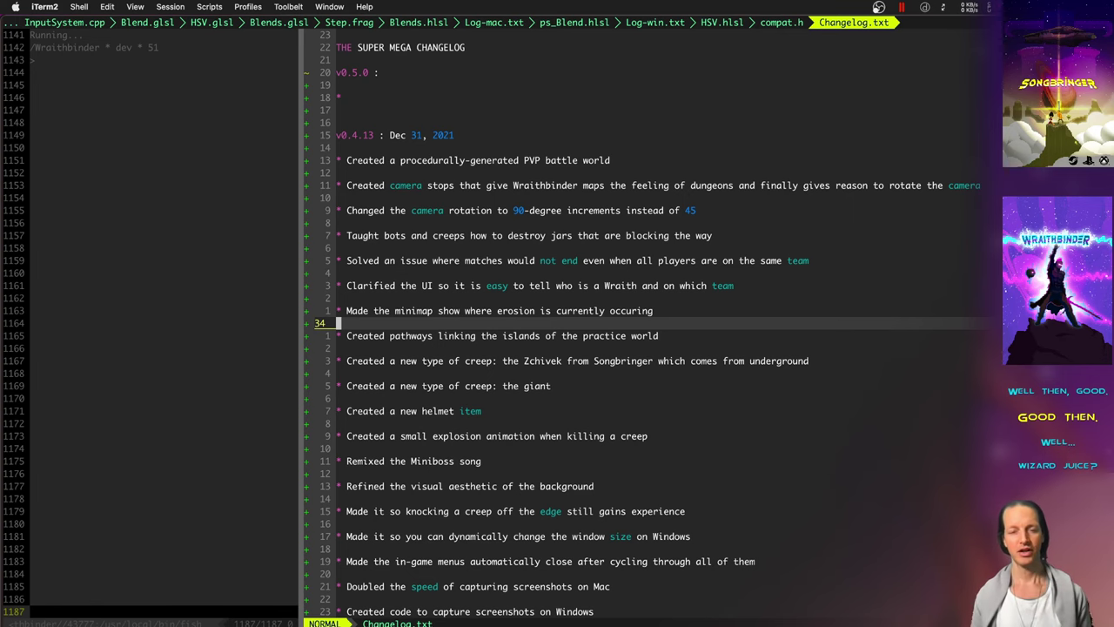
Step: Switch to Ableton Live, play the Wraithpower1 arrangement from its beginning, and show the kick B track's devices
{"action": "key", "text": "super+Tab"}
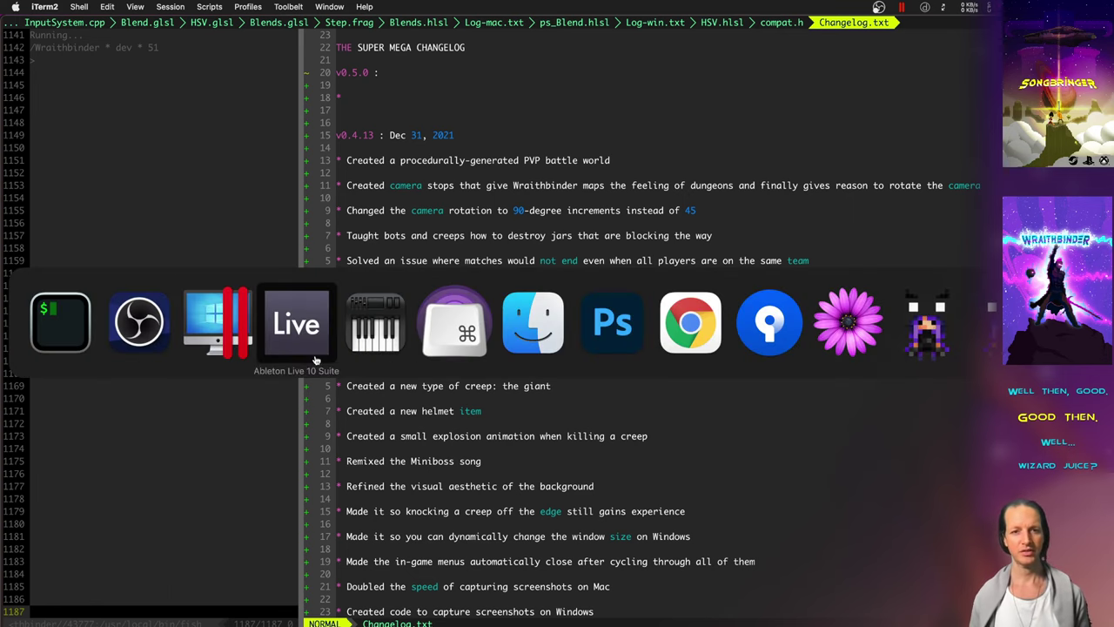
{"action": "left_click", "coordinate": [307, 352]}
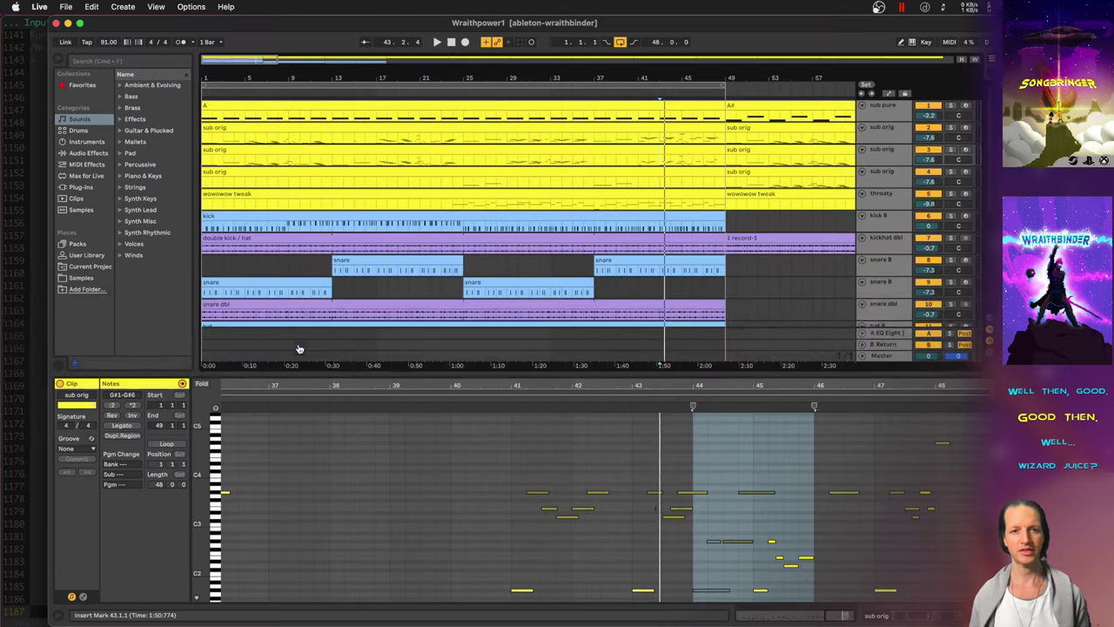
{"action": "left_click", "coordinate": [205, 161]}
{"action": "key", "text": "space"}
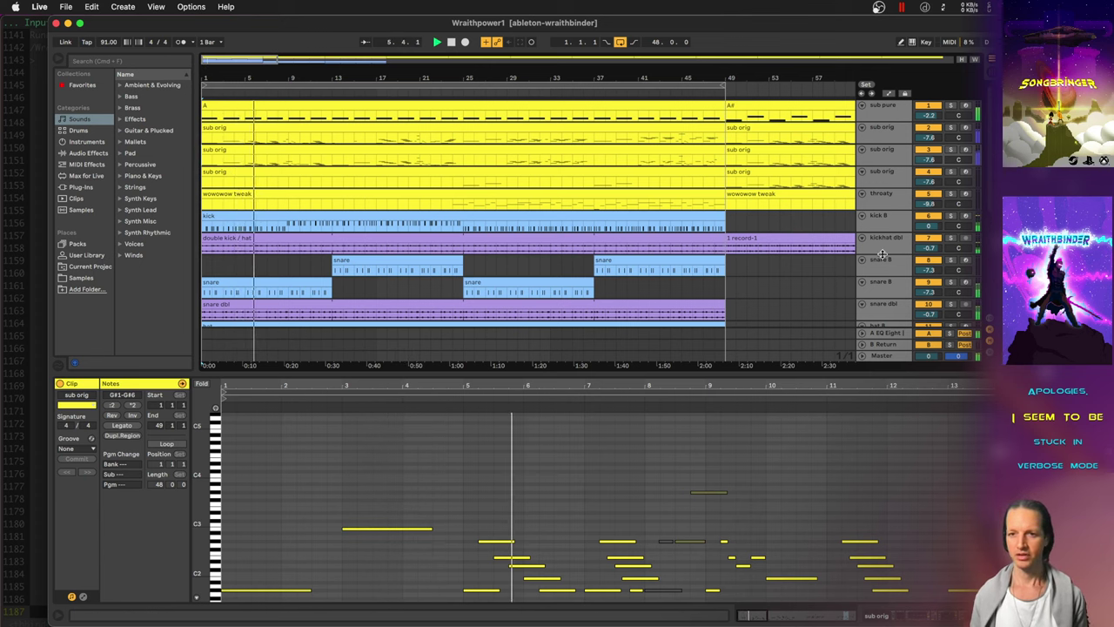
{"action": "left_click", "coordinate": [885, 228]}
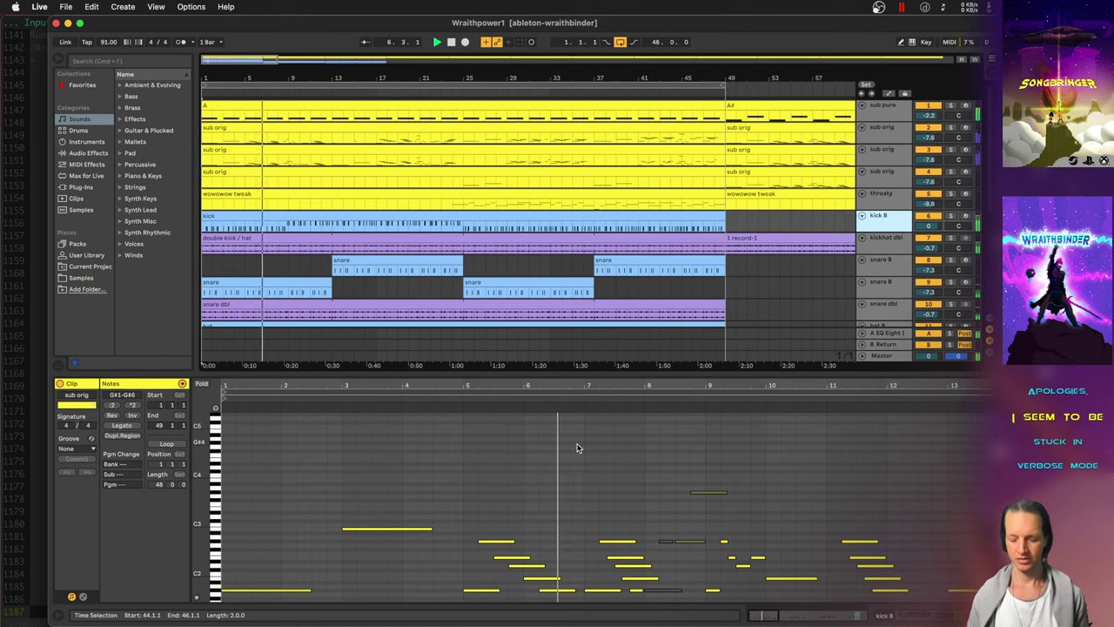
{"action": "key", "text": "shift+Tab"}
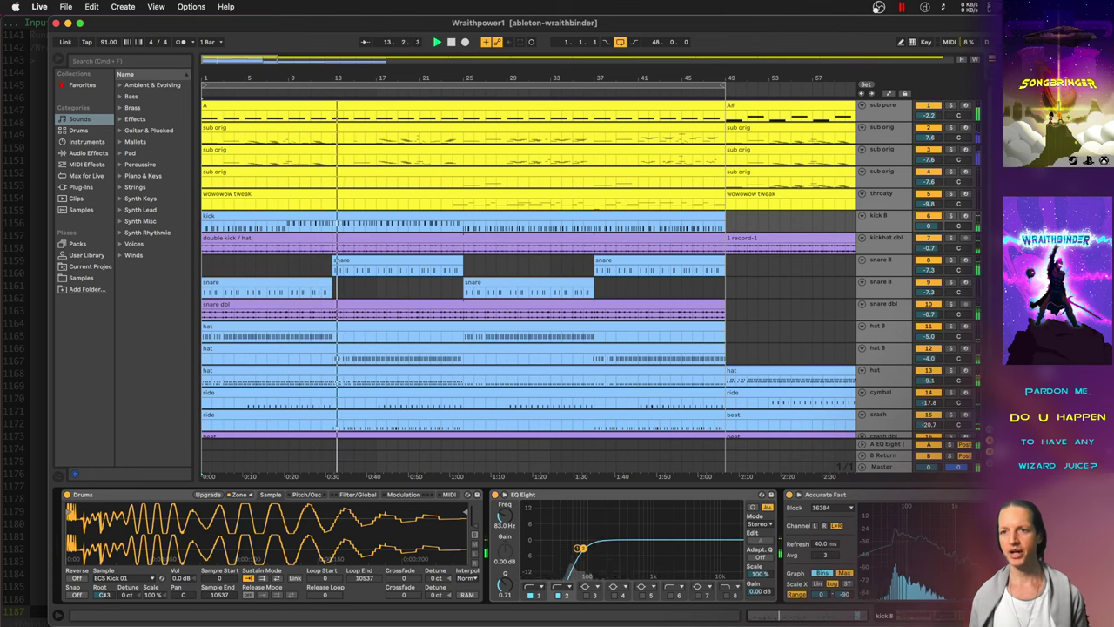
Step: Stop the song's playback and quit Ableton Live
{"action": "mouse_move", "coordinate": [1113, 1]}
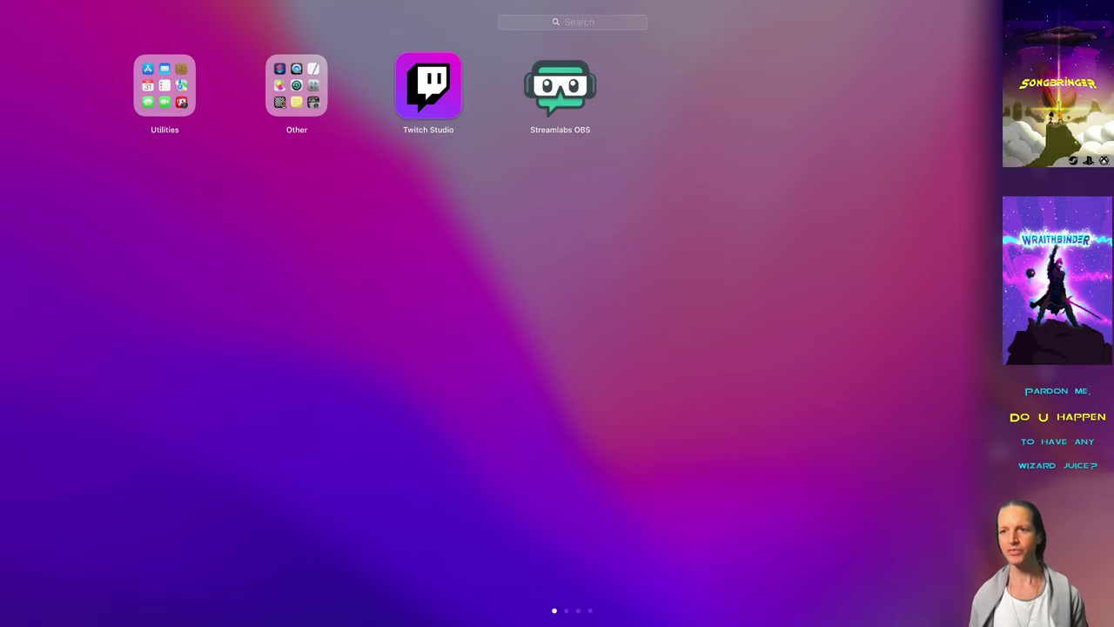
{"action": "key", "text": "Escape"}
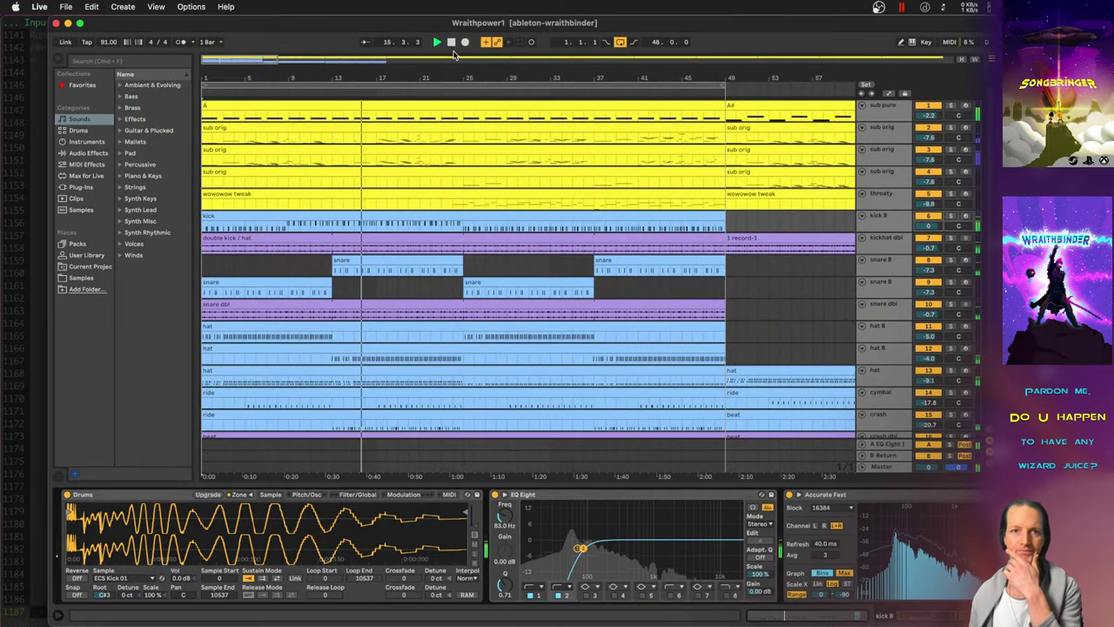
{"action": "key", "text": "space"}
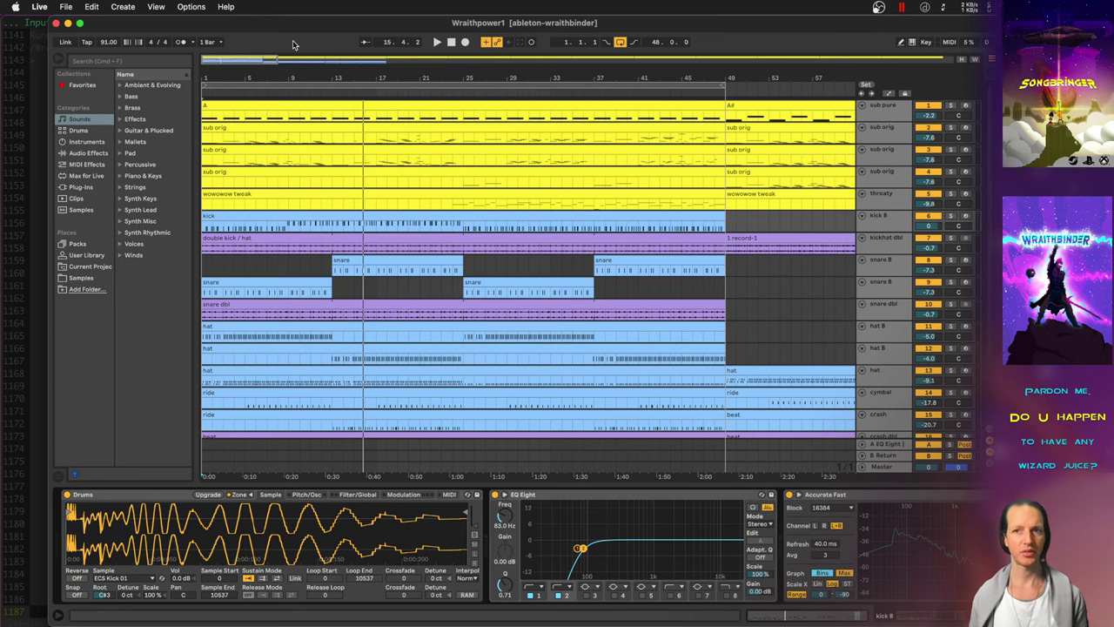
{"action": "key", "text": "super+q"}
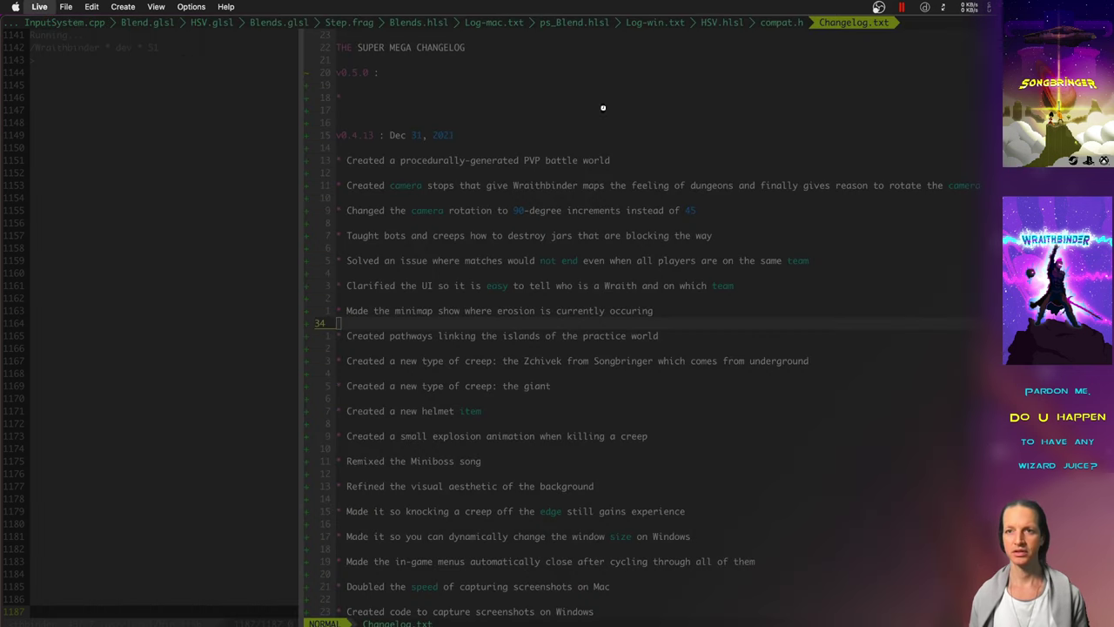
{"action": "left_click", "coordinate": [604, 110]}
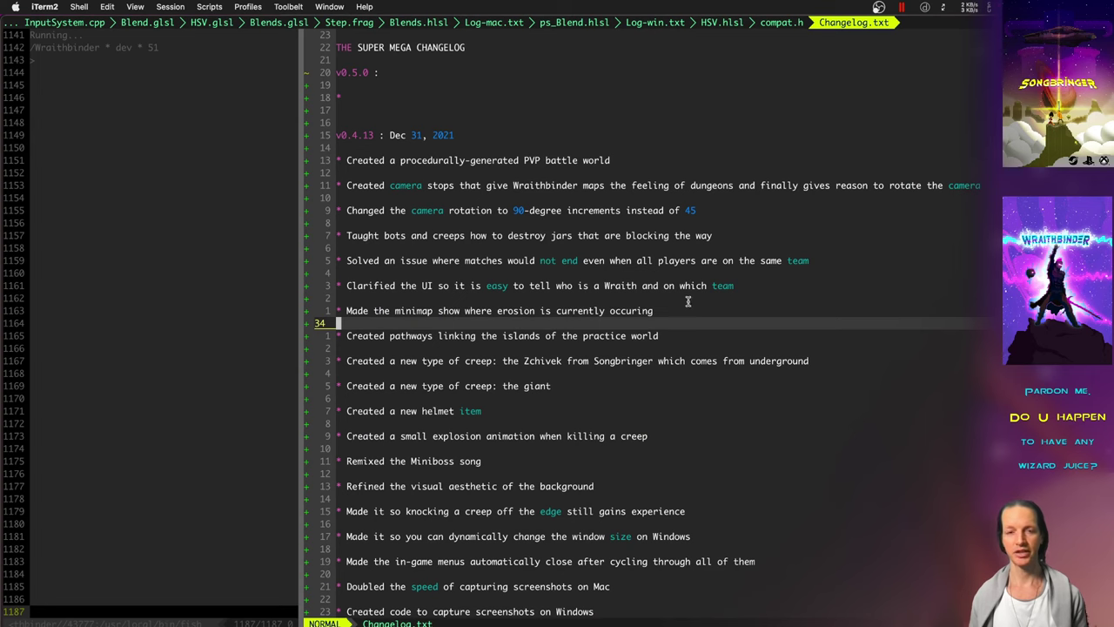
Step: Switch to the Windows virtual machine in Parallels Desktop and start debugging the Wraithbinder solution
{"action": "key", "text": "super+Tab"}
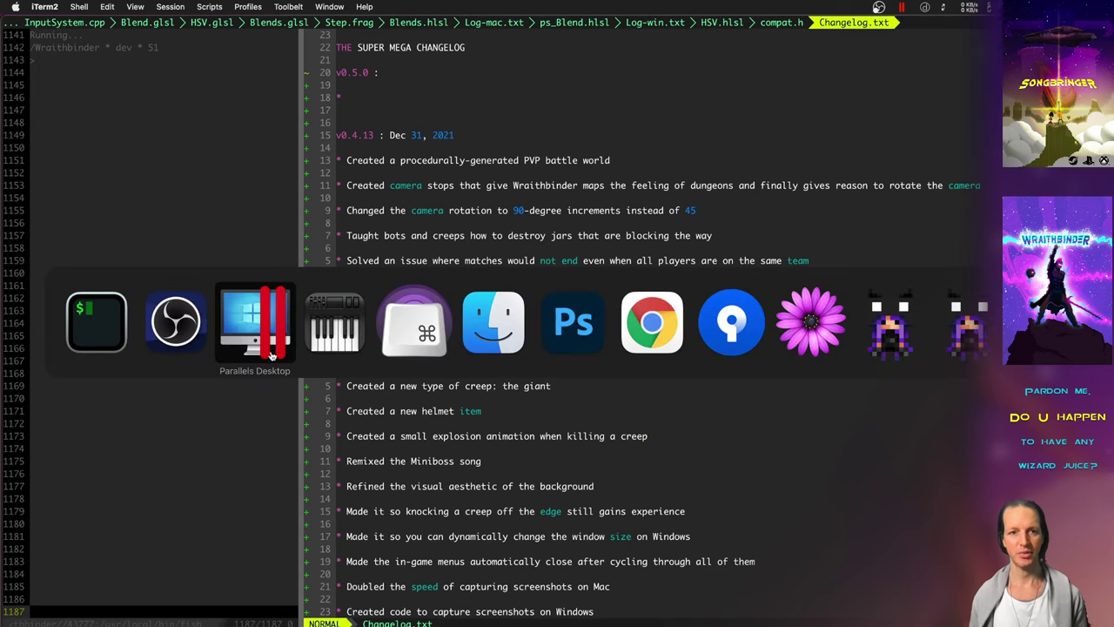
{"action": "left_click", "coordinate": [271, 355]}
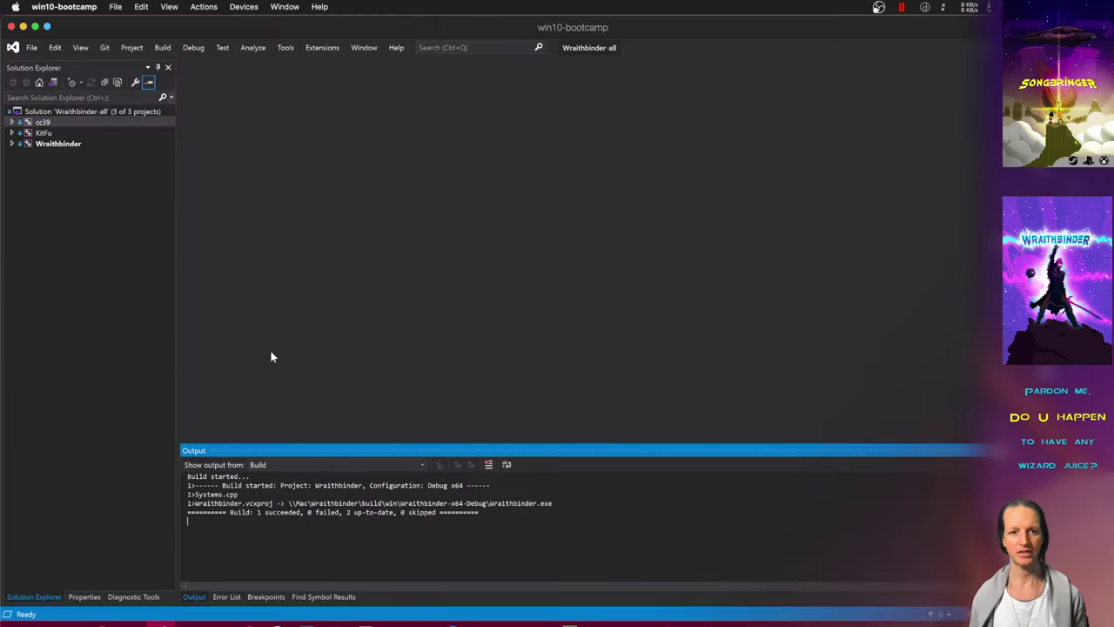
{"action": "key", "text": "F5"}
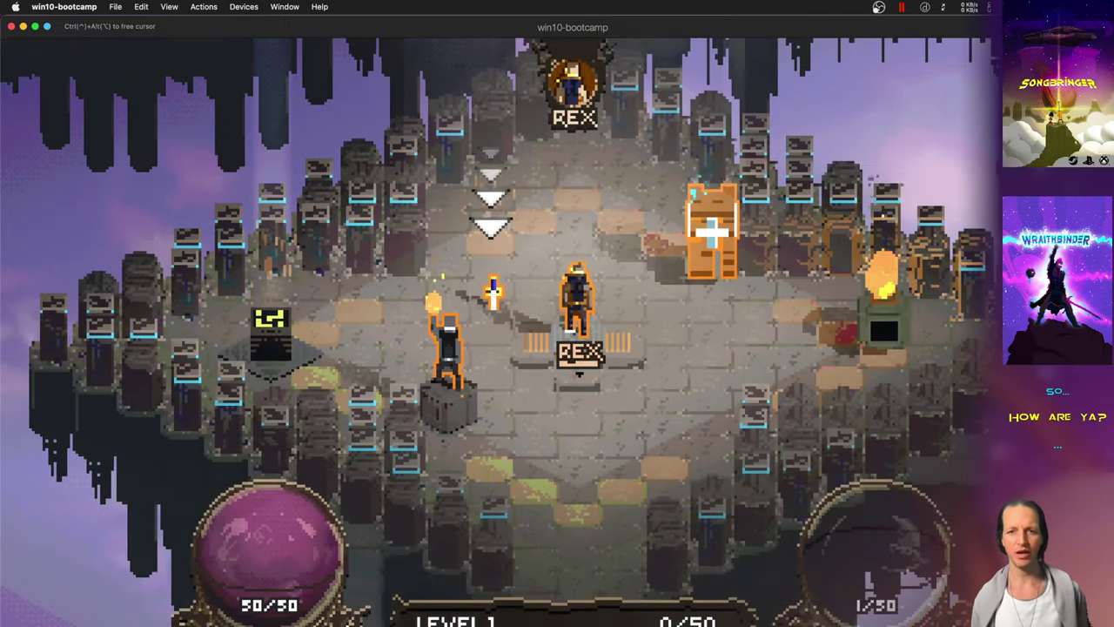
Step: Walk Rex to the blade in the practice world, pick it up, and test its attack
{"action": "key", "text": "k"}
{"action": "key", "text": "h"}
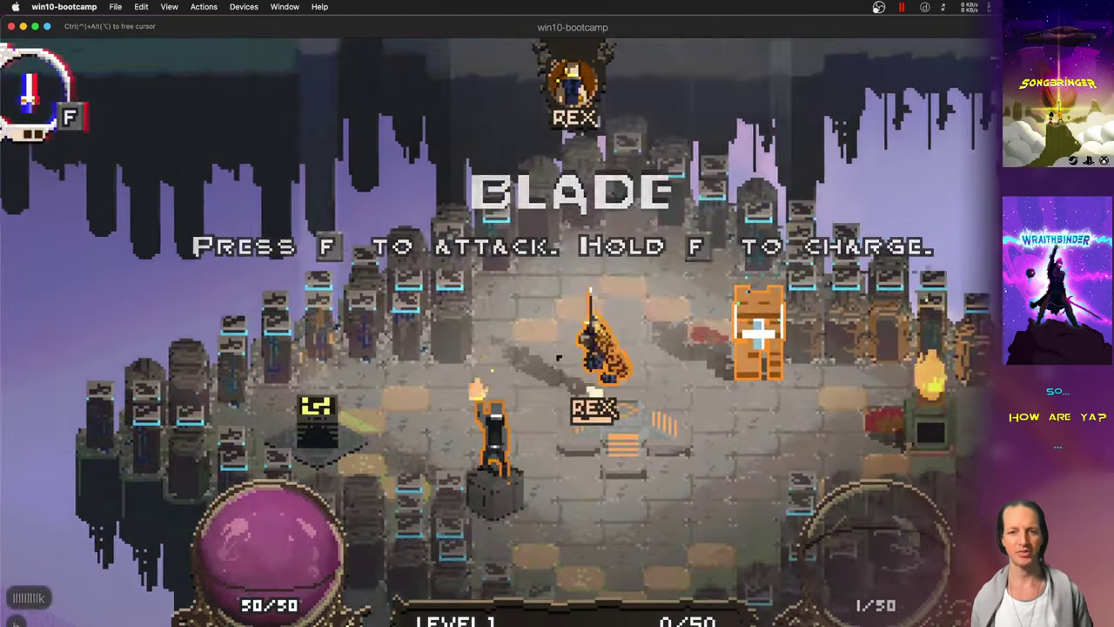
{"action": "key", "text": "k"}
{"action": "key", "text": "k"}
{"action": "key", "text": "d"}
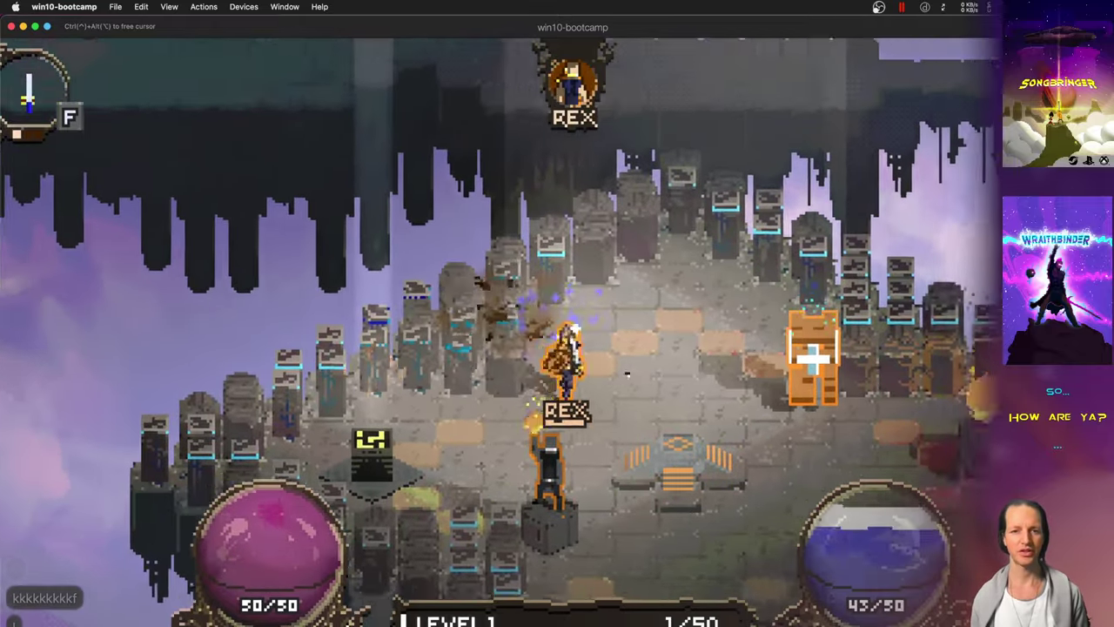
{"action": "key", "text": "s"}
{"action": "key", "text": "f"}
{"action": "key", "text": "f"}
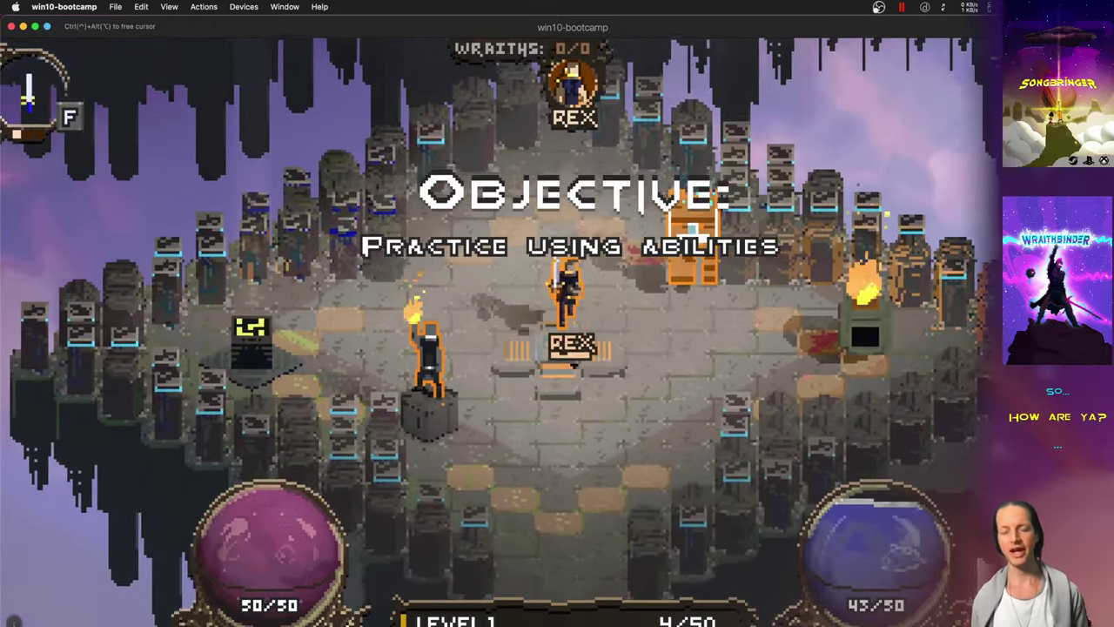
Step: Move Rex around the centre of the practice world to try out movement and abilities
{"action": "key", "text": "d"}
{"action": "key", "text": "w"}
{"action": "key", "text": "a"}
{"action": "key", "text": "s"}
{"action": "key", "text": "a"}
{"action": "key", "text": "w"}
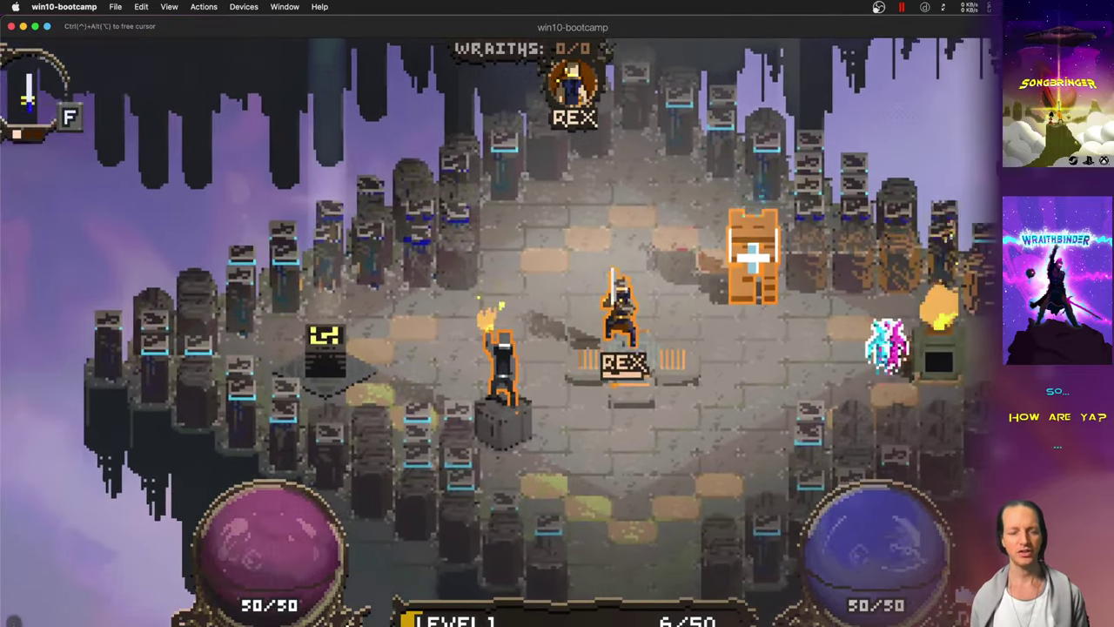
{"action": "key", "text": "w"}
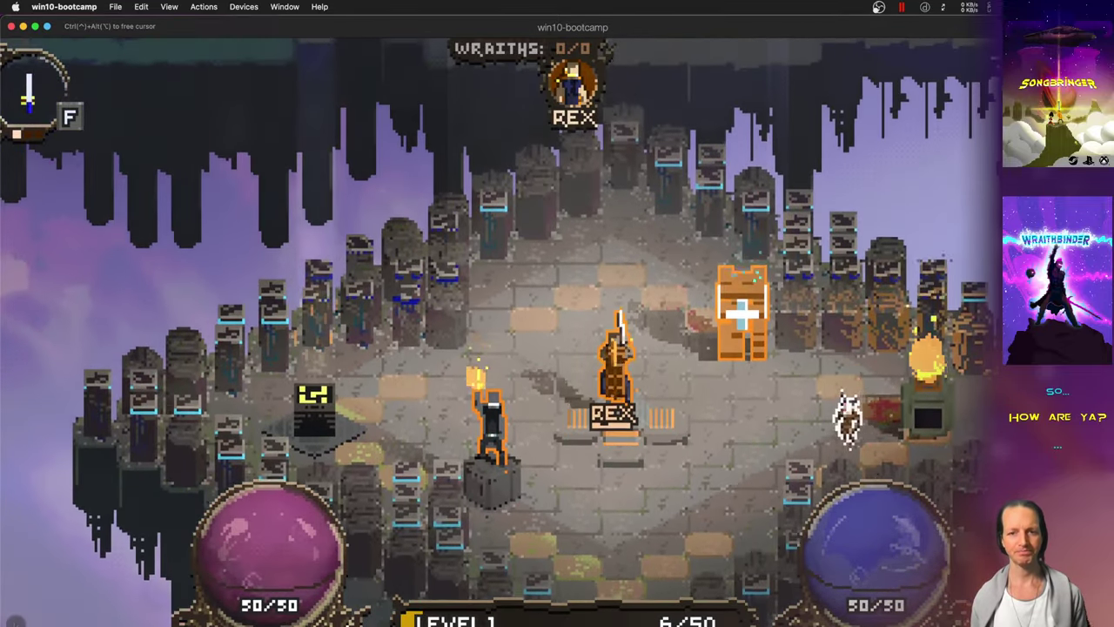
Step: Attack the creep near the furnace with the blade, return Rex to the centre, and quit the game
{"action": "key", "text": "d"}
{"action": "key", "text": "f"}
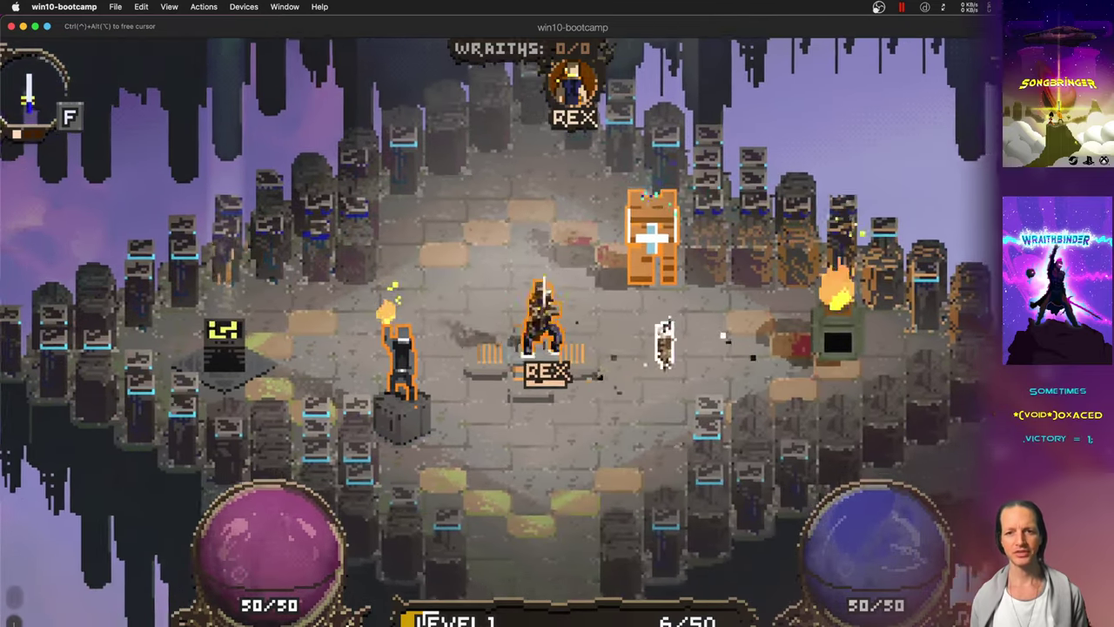
{"action": "key", "text": "d"}
{"action": "key", "text": "f"}
{"action": "key", "text": "d"}
{"action": "key", "text": "f"}
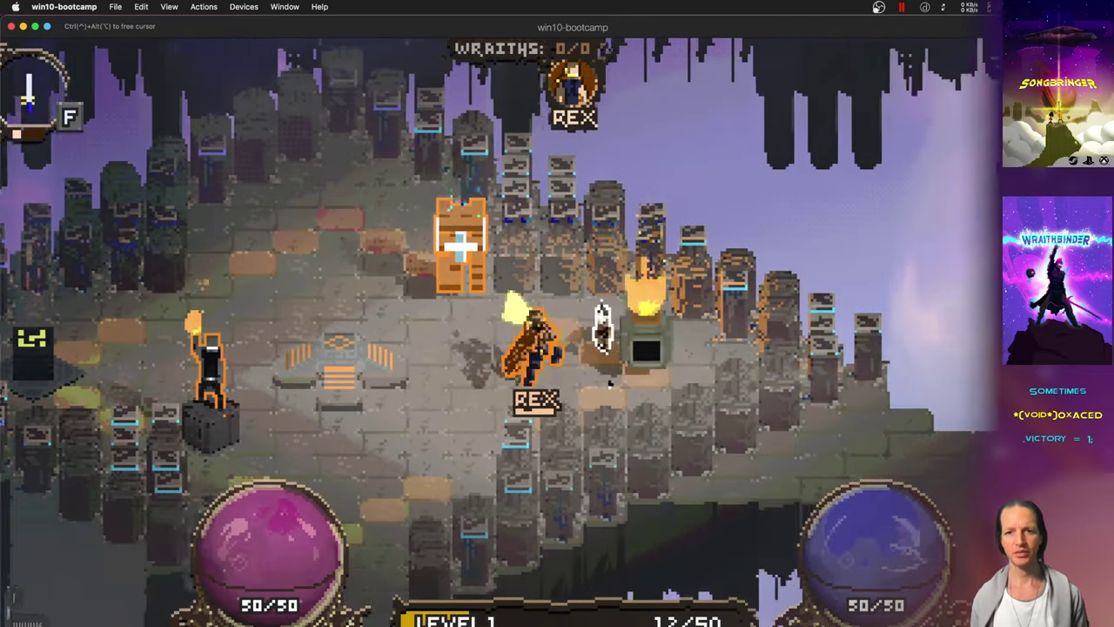
{"action": "key", "text": "a"}
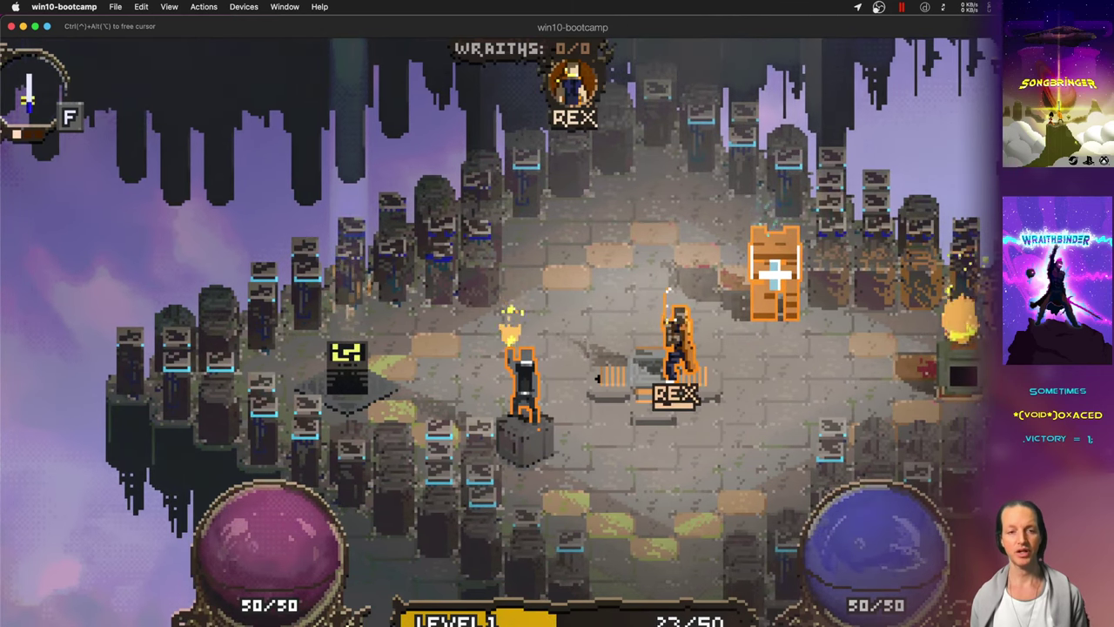
{"action": "key", "text": "super+q"}
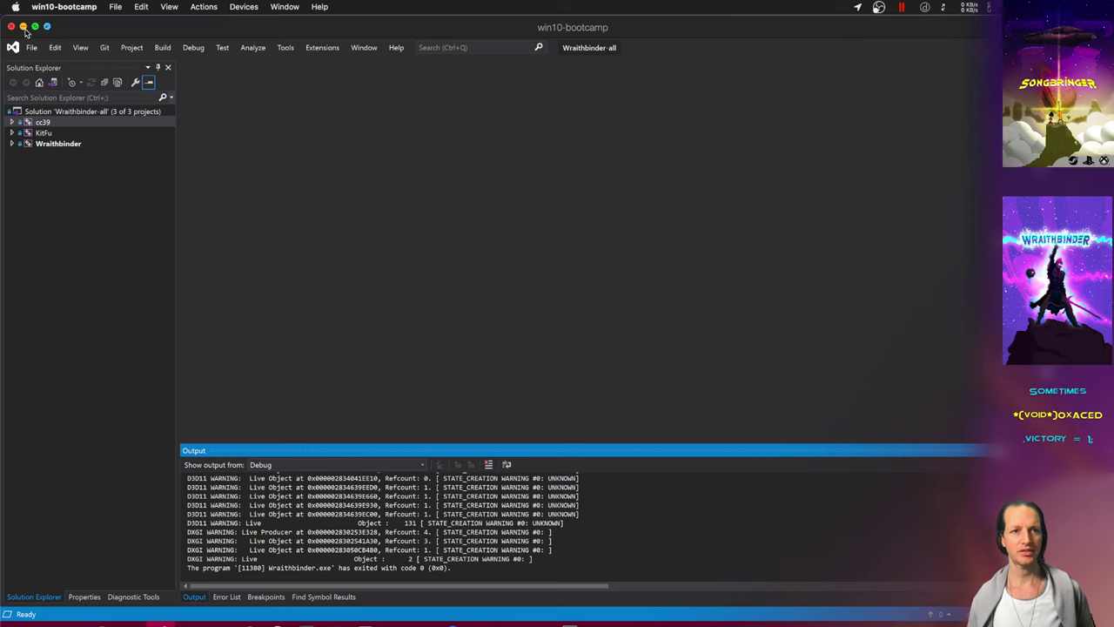
Step: Switch from the Windows virtual machine back to Changelog.txt in iTerm
{"action": "key", "text": "super+Tab"}
{"action": "key", "text": "Tab"}
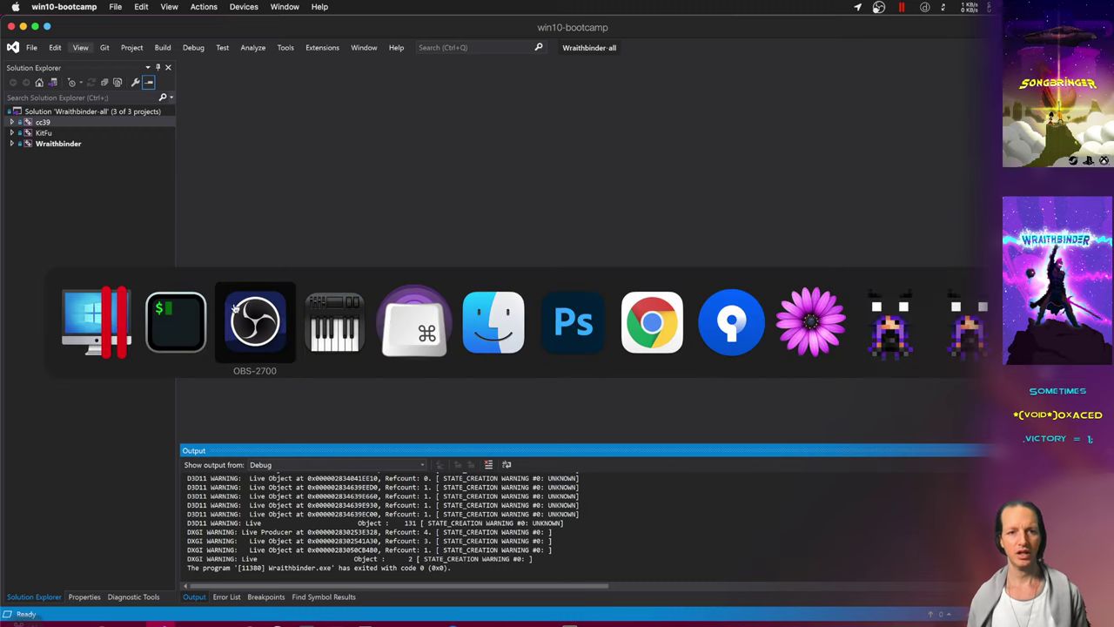
{"action": "left_click", "coordinate": [118, 325]}
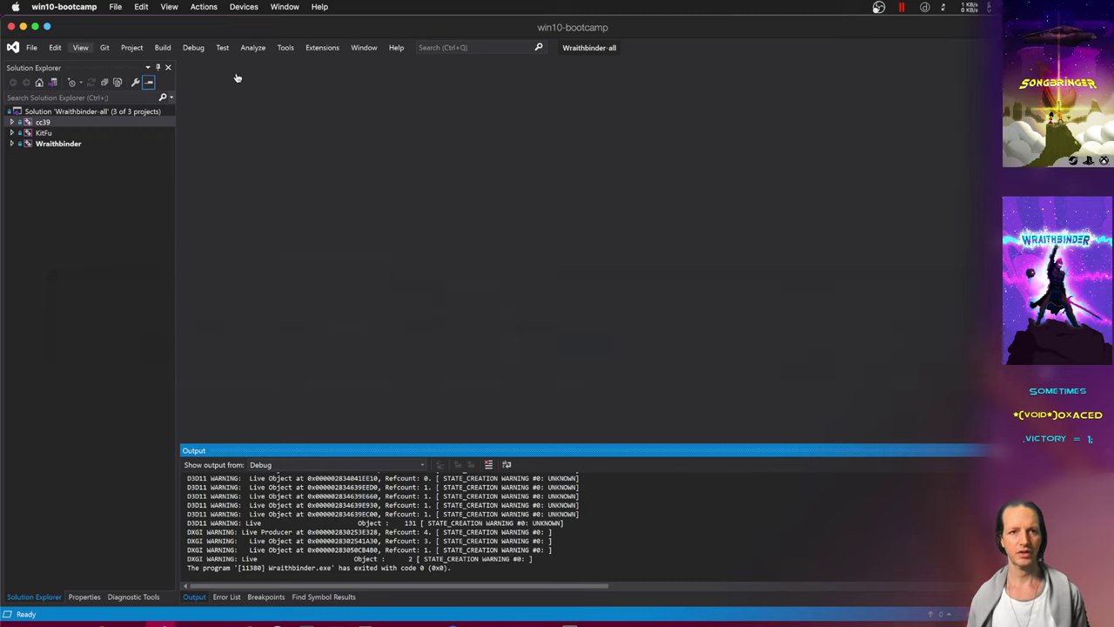
{"action": "key", "text": "super+Tab"}
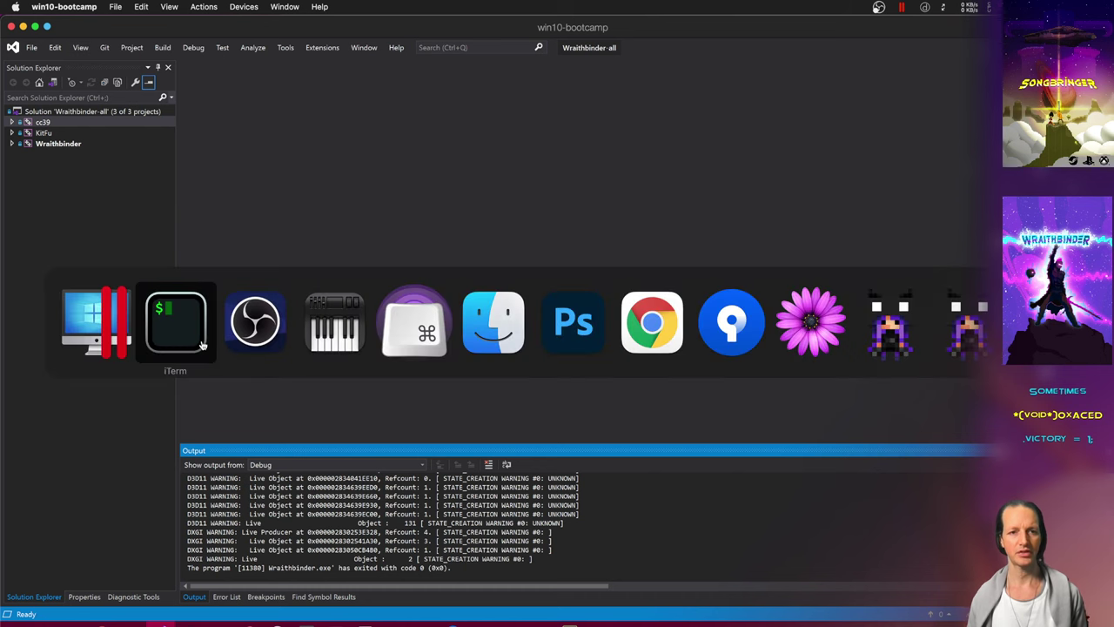
{"action": "left_click", "coordinate": [200, 339]}
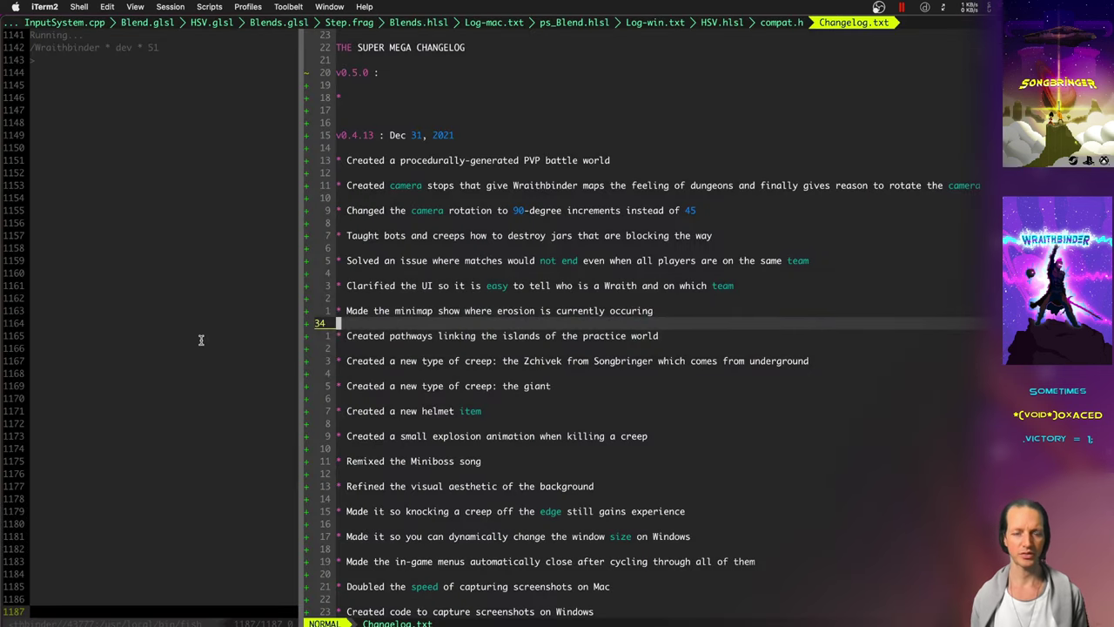
Step: Look through the v0.4.13 entries of Changelog.txt up towards the top of the list
{"action": "key", "text": "j"}
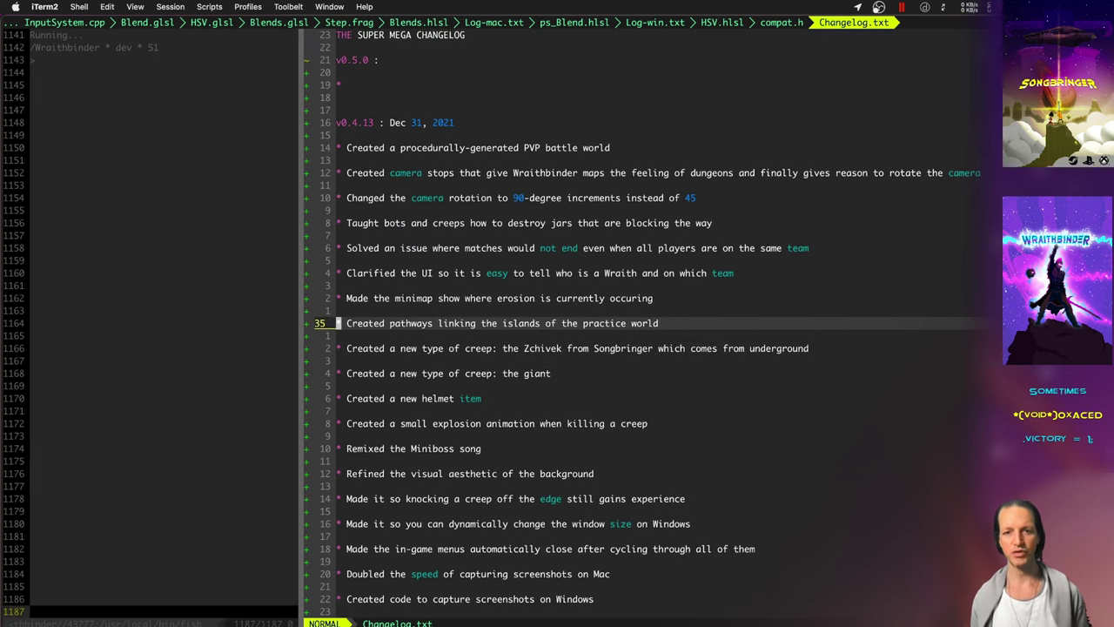
{"action": "key", "text": "k"}
{"action": "key", "text": "k"}
{"action": "key", "text": "k"}
{"action": "key", "text": "k"}
{"action": "key", "text": "k"}
{"action": "key", "text": "k"}
{"action": "key", "text": "k"}
{"action": "key", "text": "k"}
{"action": "key", "text": "k"}
{"action": "key", "text": "k"}
{"action": "key", "text": "k"}
{"action": "key", "text": "k"}
{"action": "key", "text": "k"}
{"action": "key", "text": "k"}
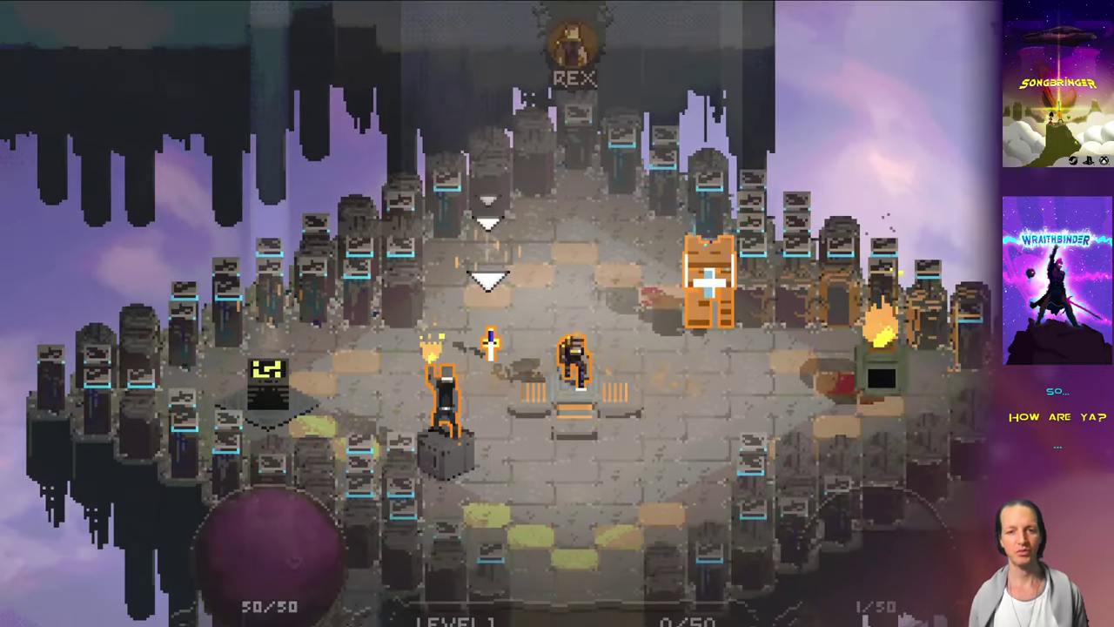
Step: Quit the running game and set both mode and world to b in the settings of Saves.txt
{"action": "key", "text": "super+q"}
{"action": "key", "text": "ctrl+6"}
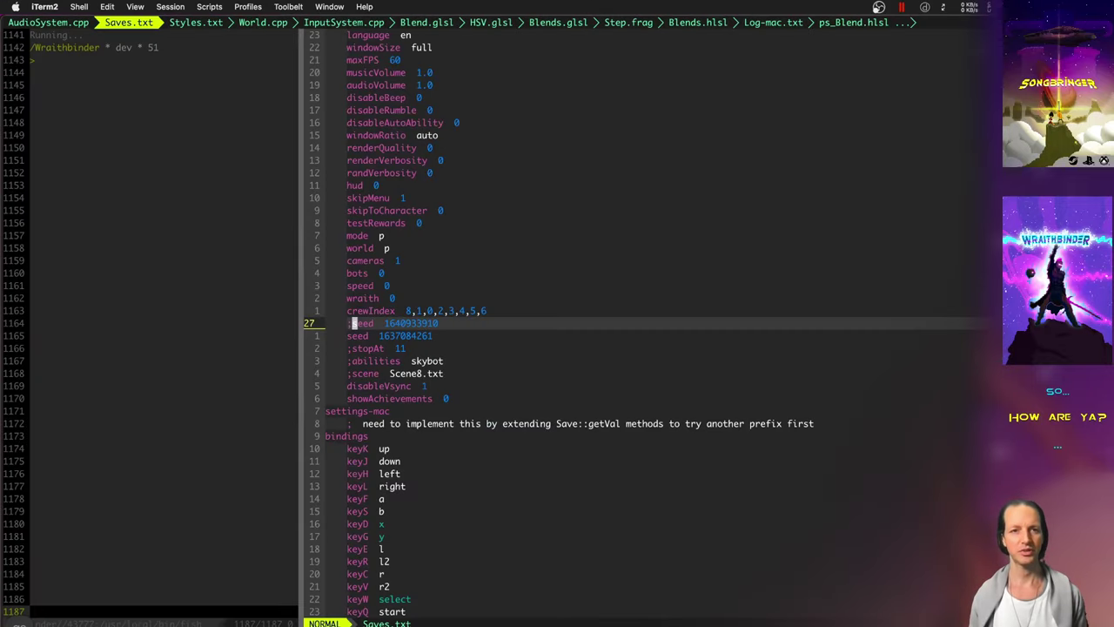
{"action": "key", "text": "k"}
{"action": "key", "text": "k"}
{"action": "key", "text": "k"}
{"action": "key", "text": "k"}
{"action": "key", "text": "k"}
{"action": "key", "text": "k"}
{"action": "key", "text": "k"}
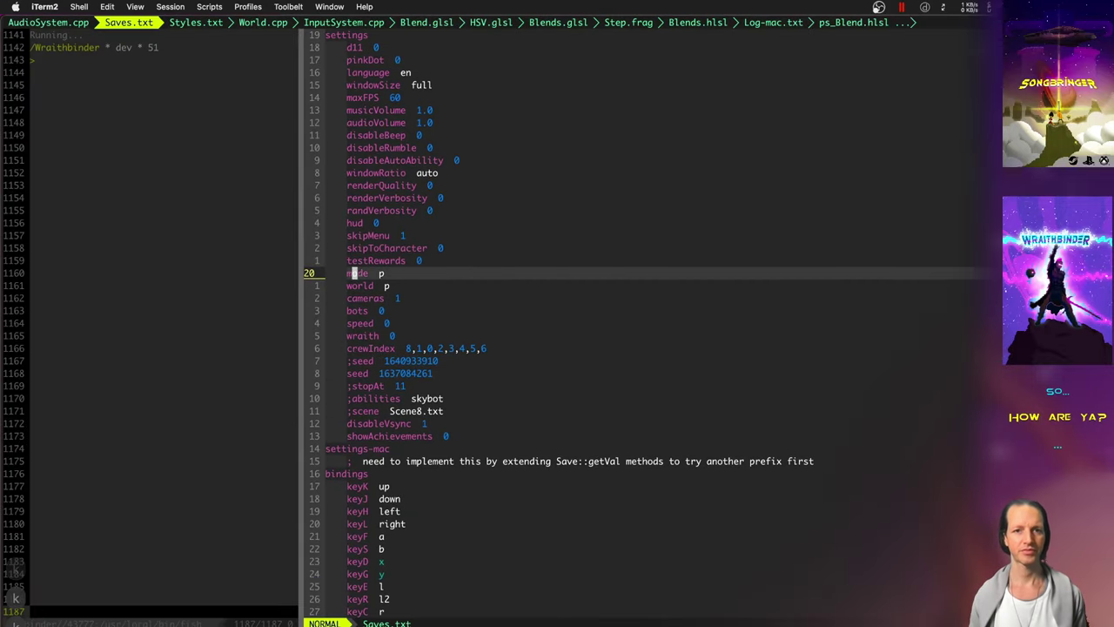
{"action": "key", "text": "A"}
{"action": "key", "text": "BackSpace"}
{"action": "type", "text": "b"}
{"action": "key", "text": "Escape"}
{"action": "key", "text": "j"}
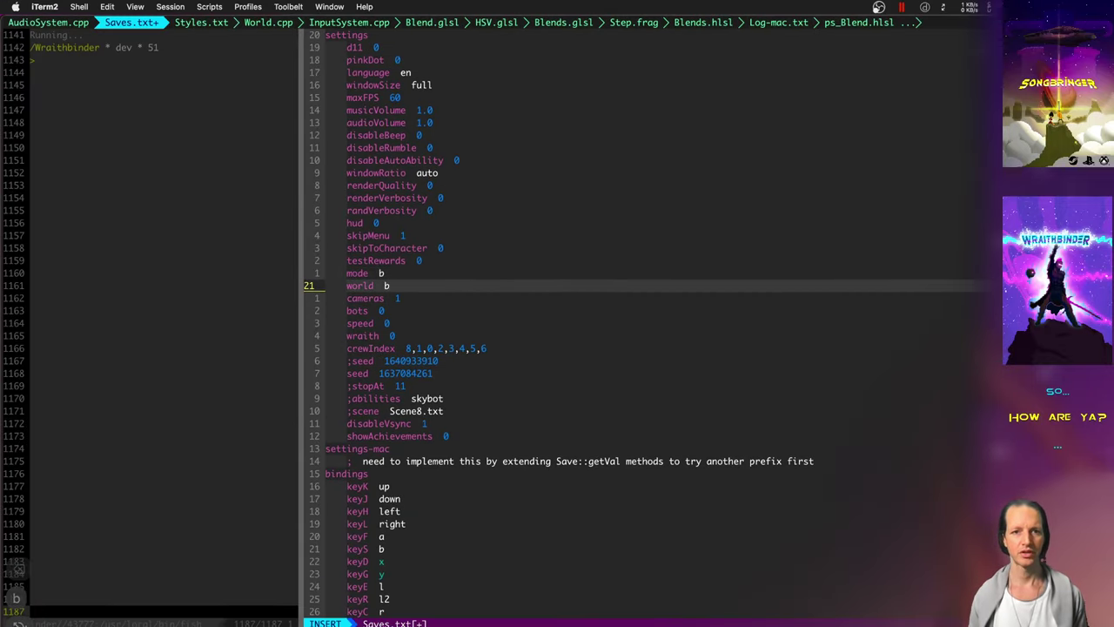
{"action": "key", "text": "."}
Step: Set bots to 7 in the settings of Saves.txt and save the file
{"action": "key", "text": "j"}
{"action": "type", "text": "j"}
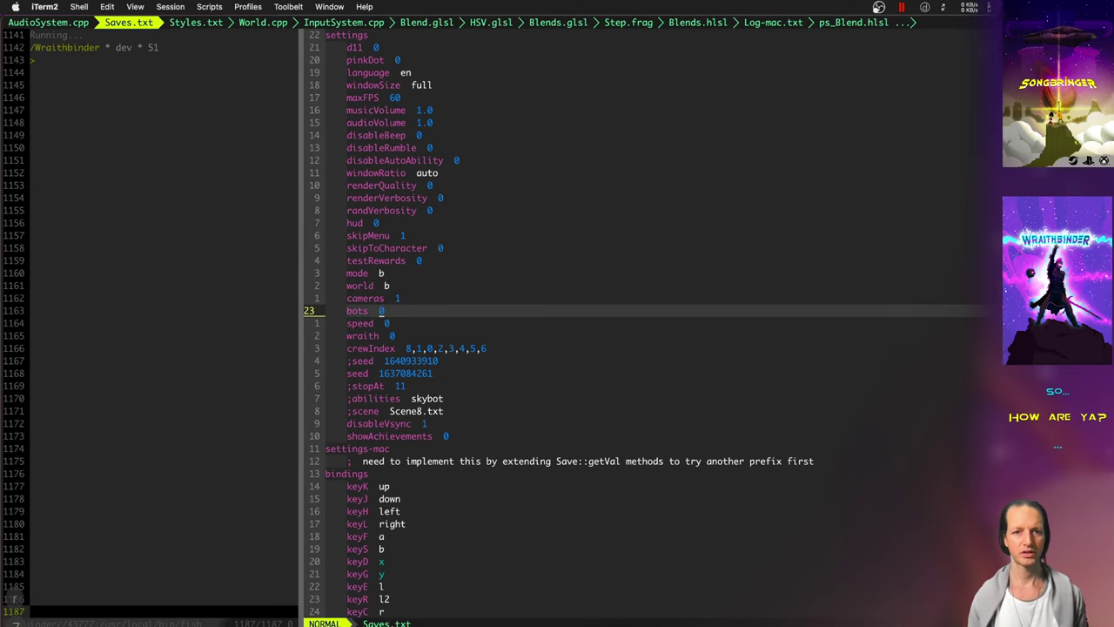
{"action": "type", "text": "7:w"}
{"action": "key", "text": "Return"}
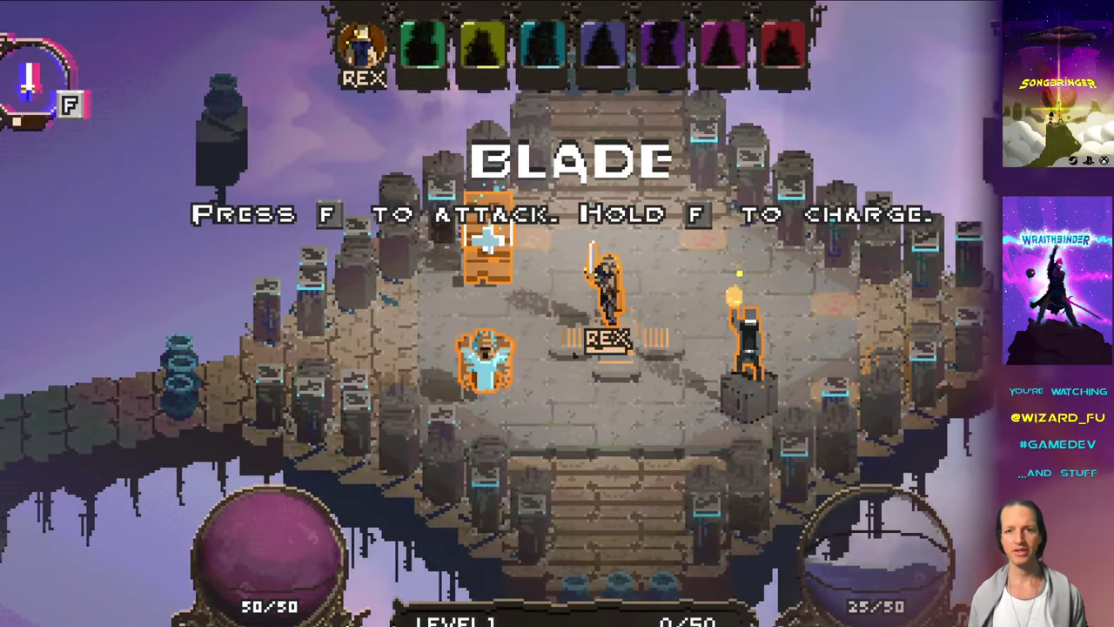
Step: Walk Rex around the starting platform and out onto the adjoining stone bridge
{"action": "key", "text": "Right"}
{"action": "key", "text": "Left"}
{"action": "key", "text": "Right"}
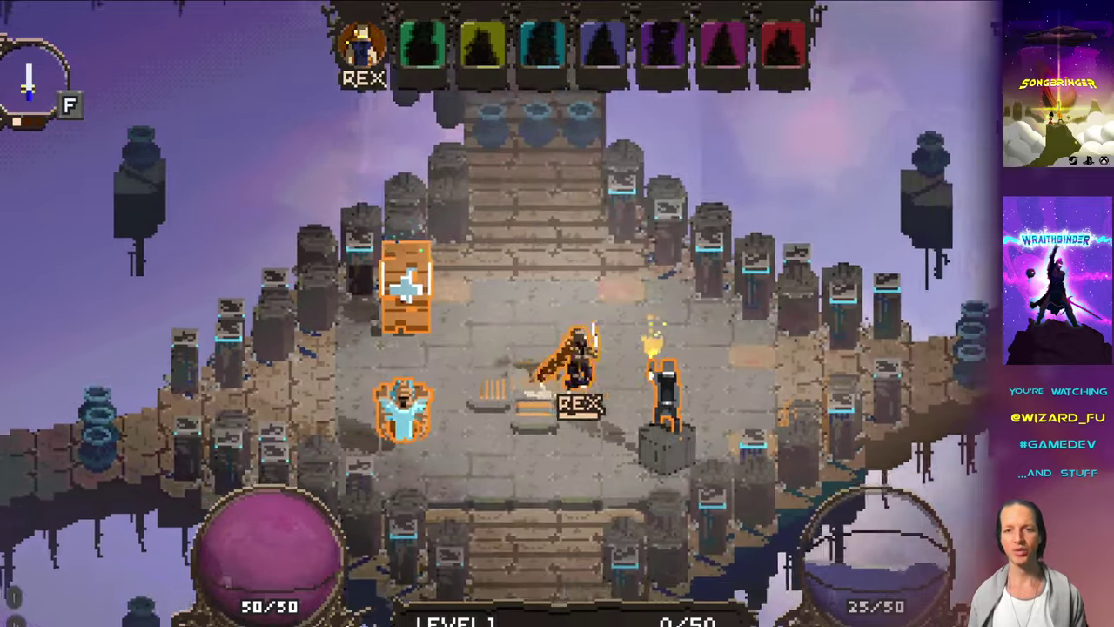
{"action": "key", "text": "Up"}
{"action": "key", "text": "Left"}
{"action": "key", "text": "Down"}
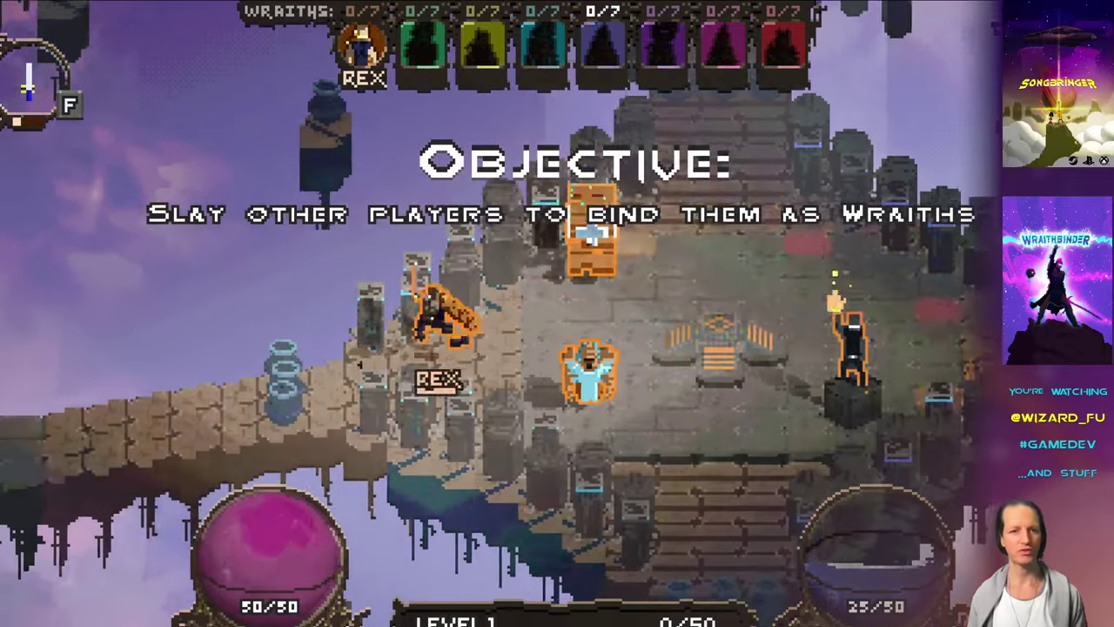
{"action": "key", "text": "Left"}
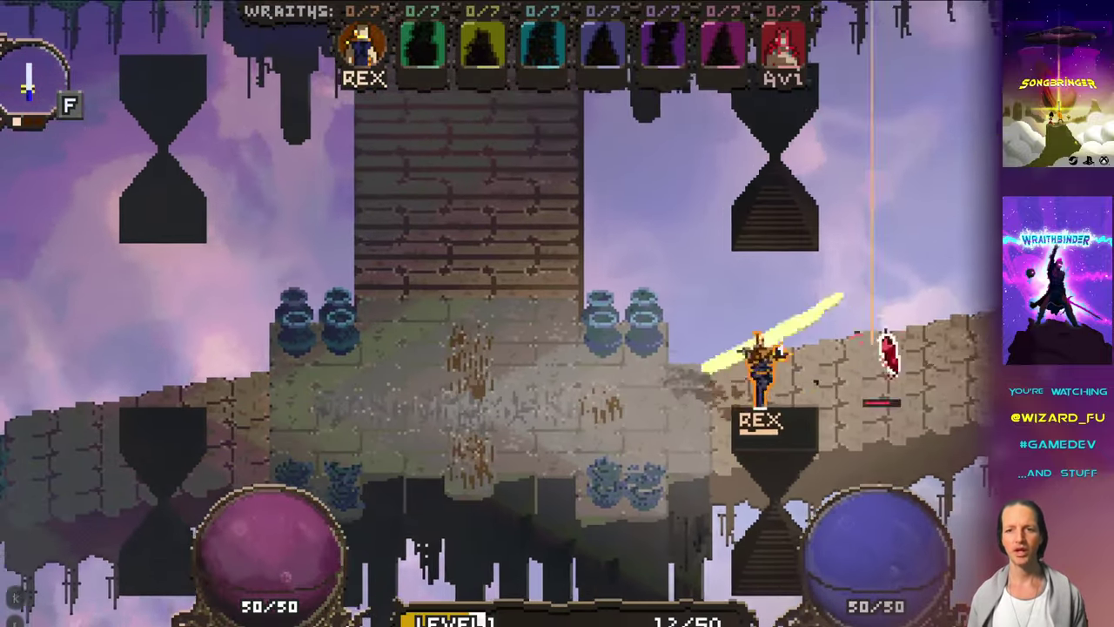
Step: Fight the opponent Avi with the blade on the crossroads platform beyond the bridge
{"action": "key", "text": "d"}
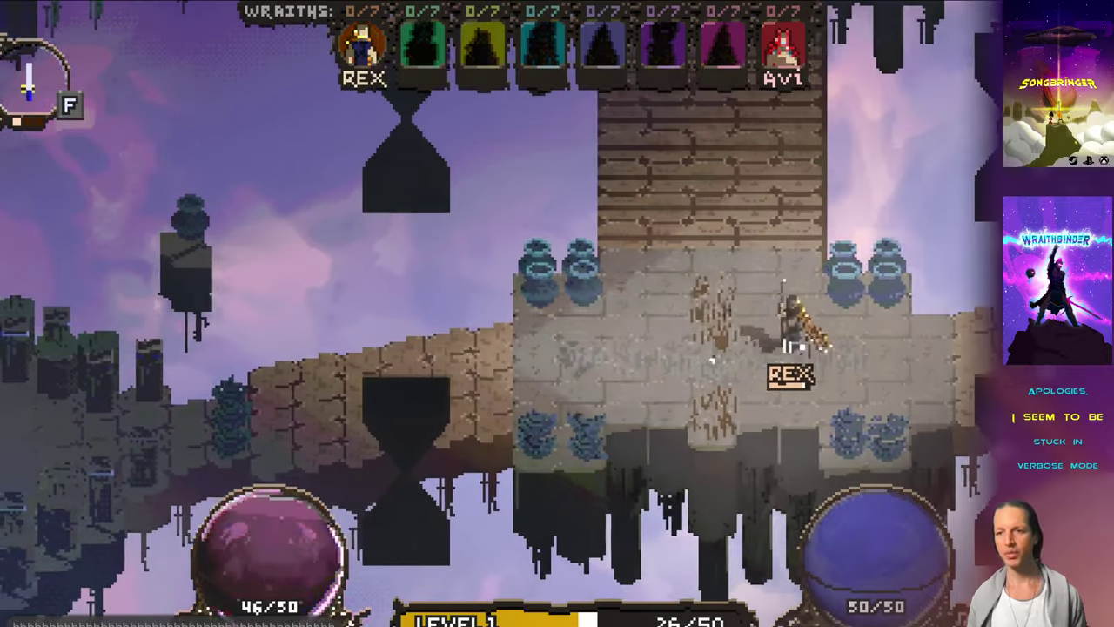
{"action": "key", "text": "h"}
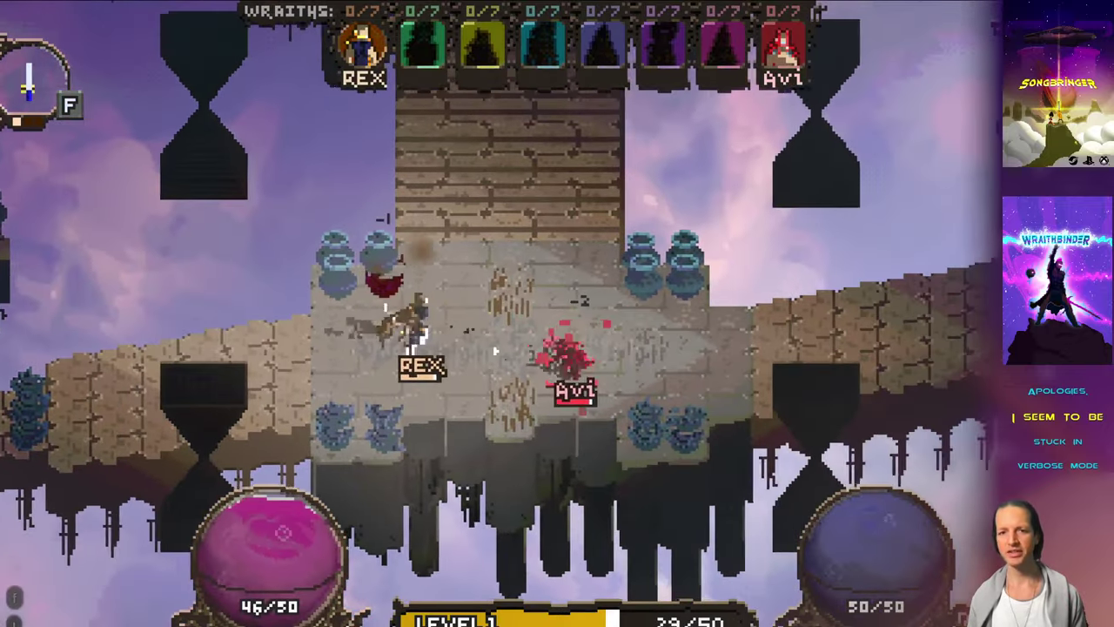
{"action": "key", "text": "h"}
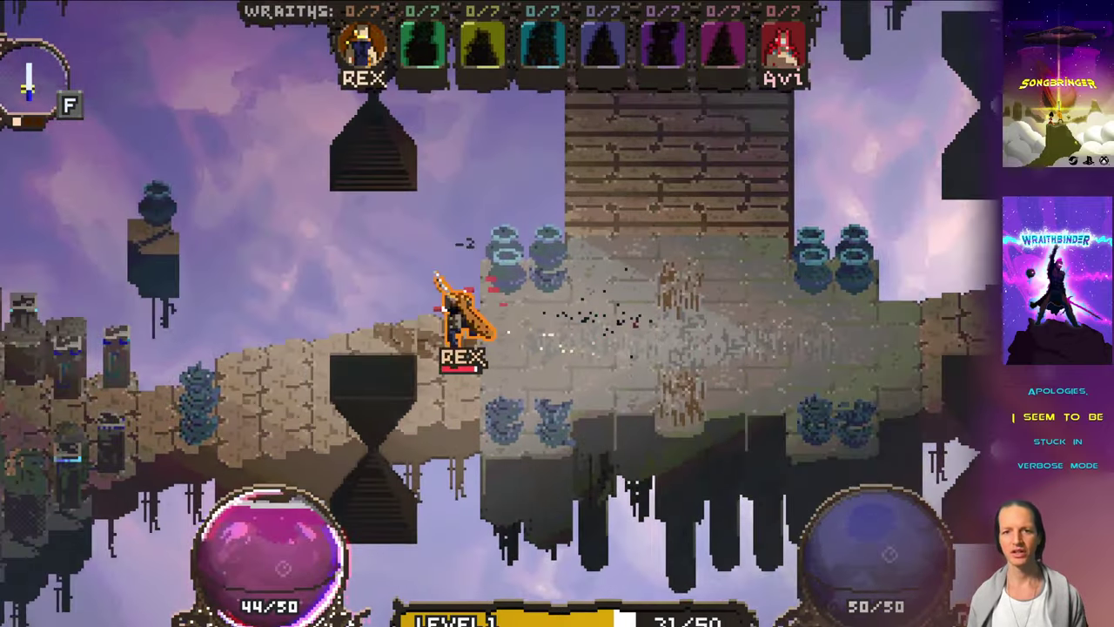
{"action": "key", "text": "j"}
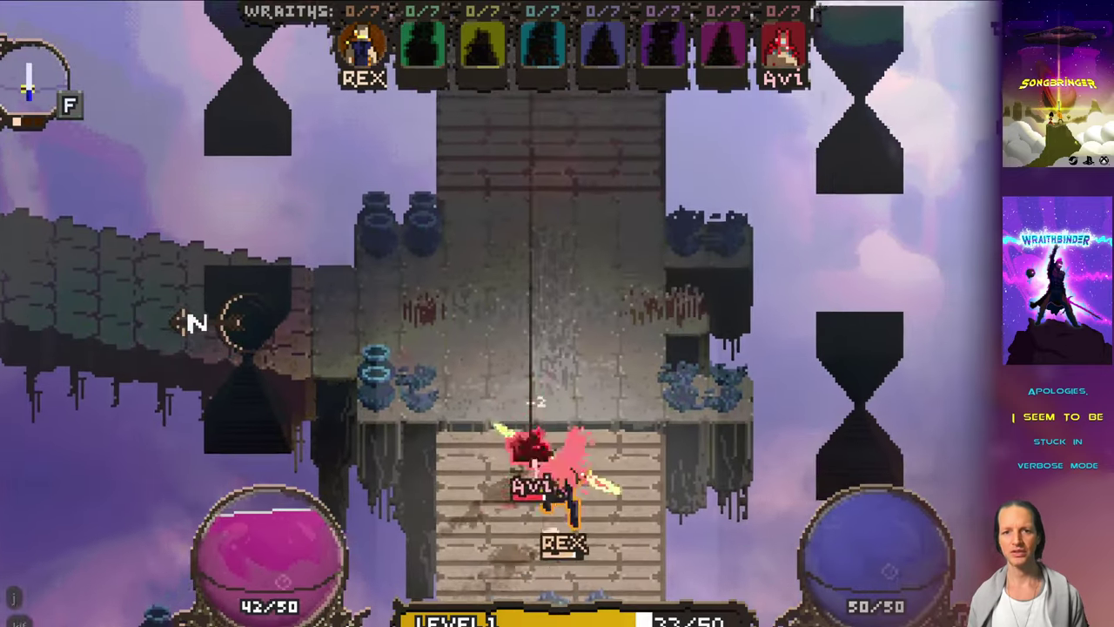
{"action": "key", "text": "h"}
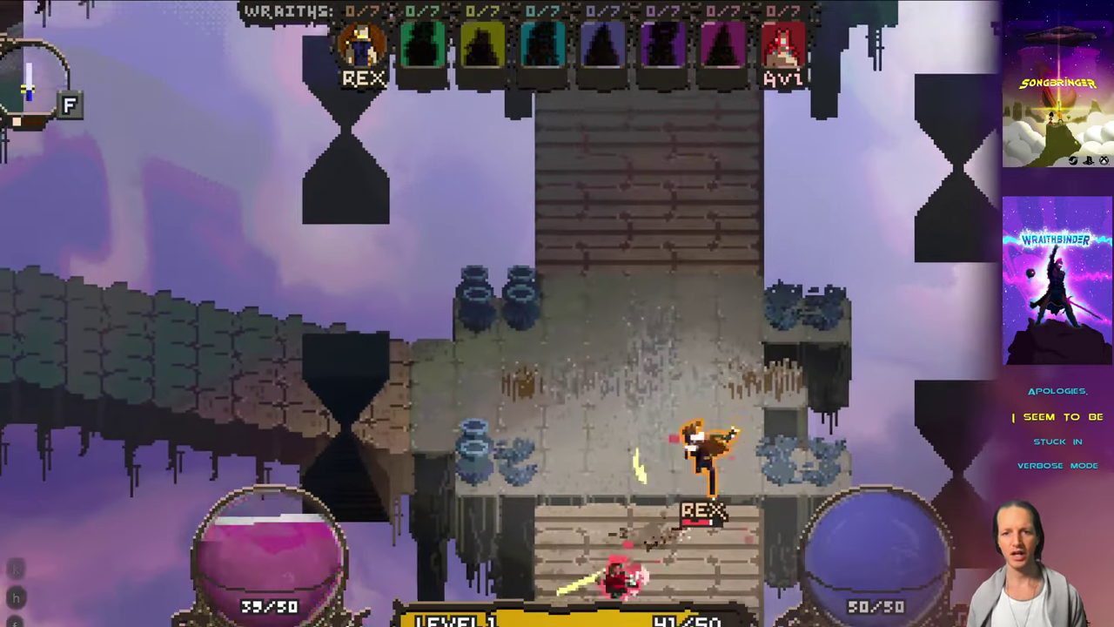
{"action": "key", "text": "k"}
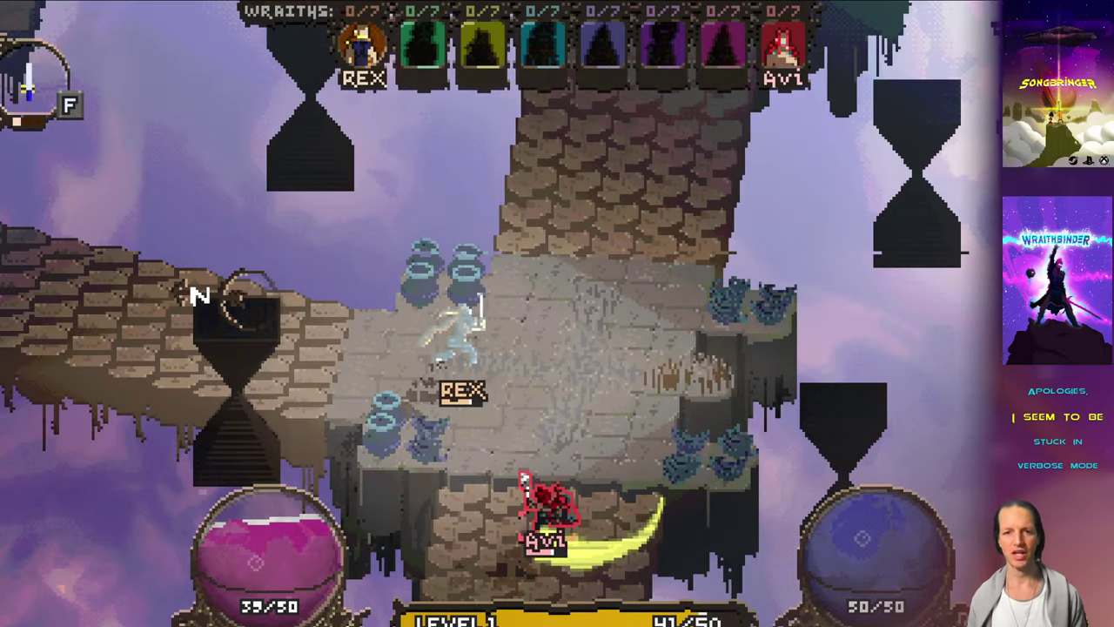
Step: Turn the camera and lead Rex up the wide walkway onto the platform with the burning brazier
{"action": "key", "text": "q"}
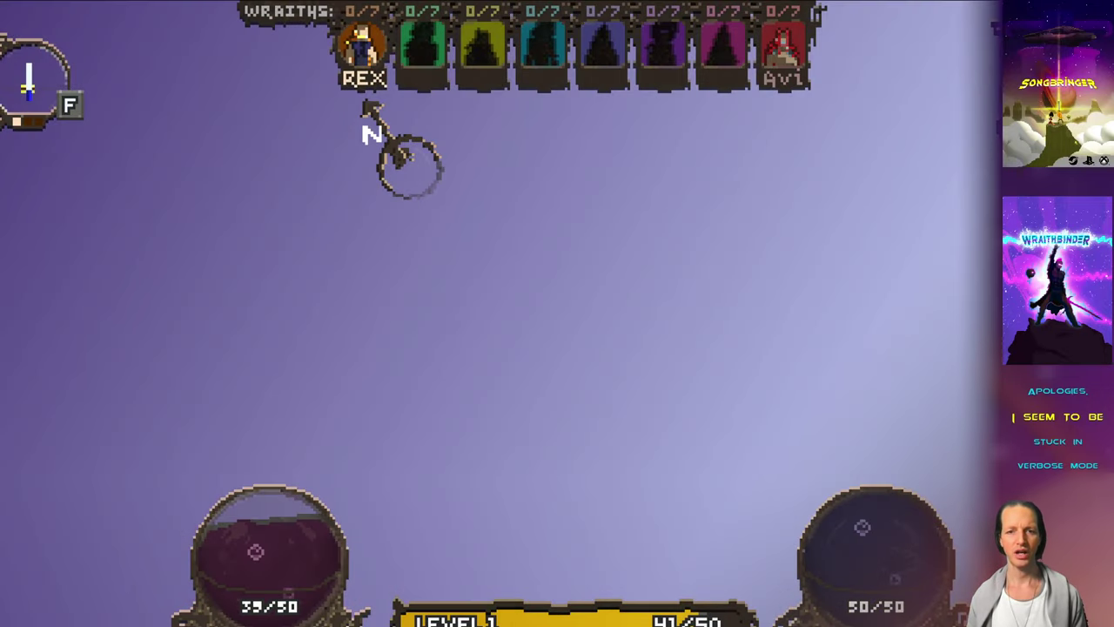
{"action": "key", "text": "w"}
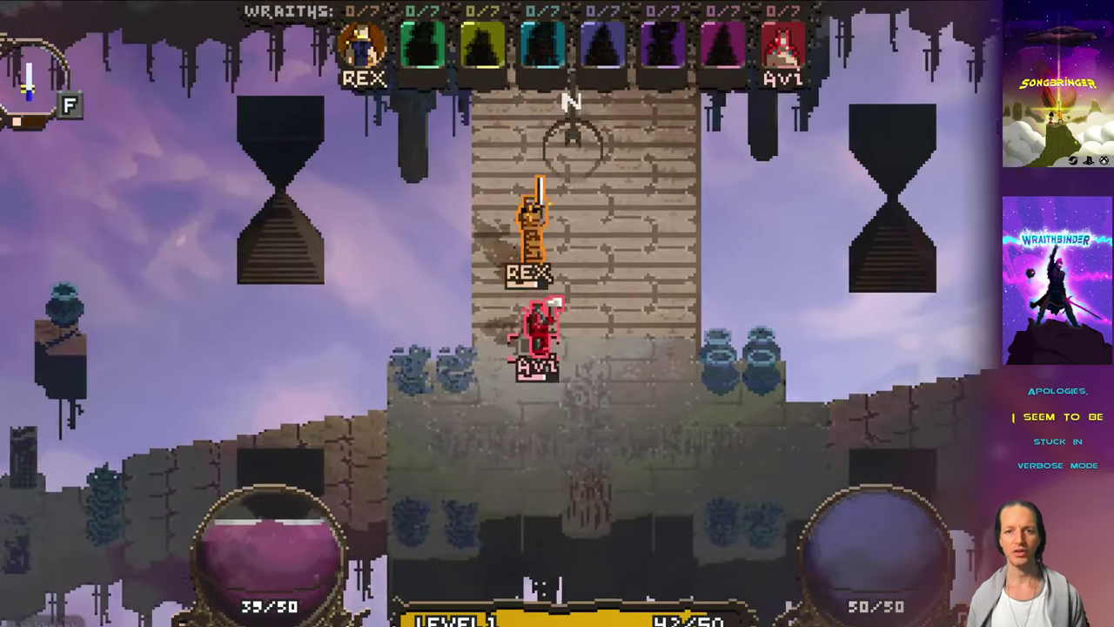
{"action": "key", "text": "w"}
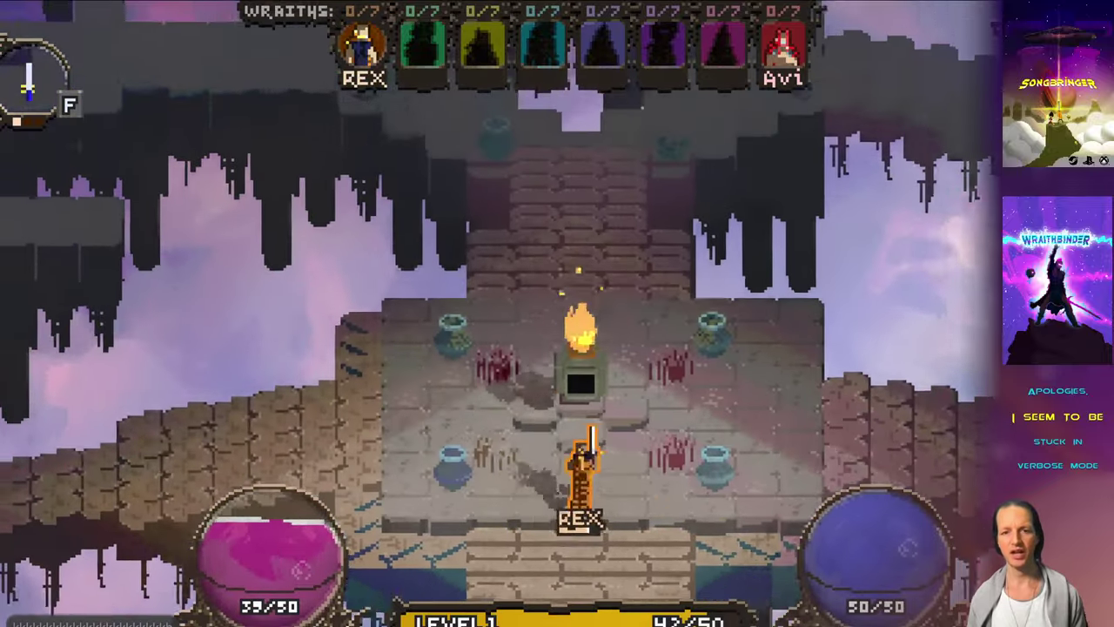
{"action": "key", "text": "a"}
{"action": "key", "text": "w"}
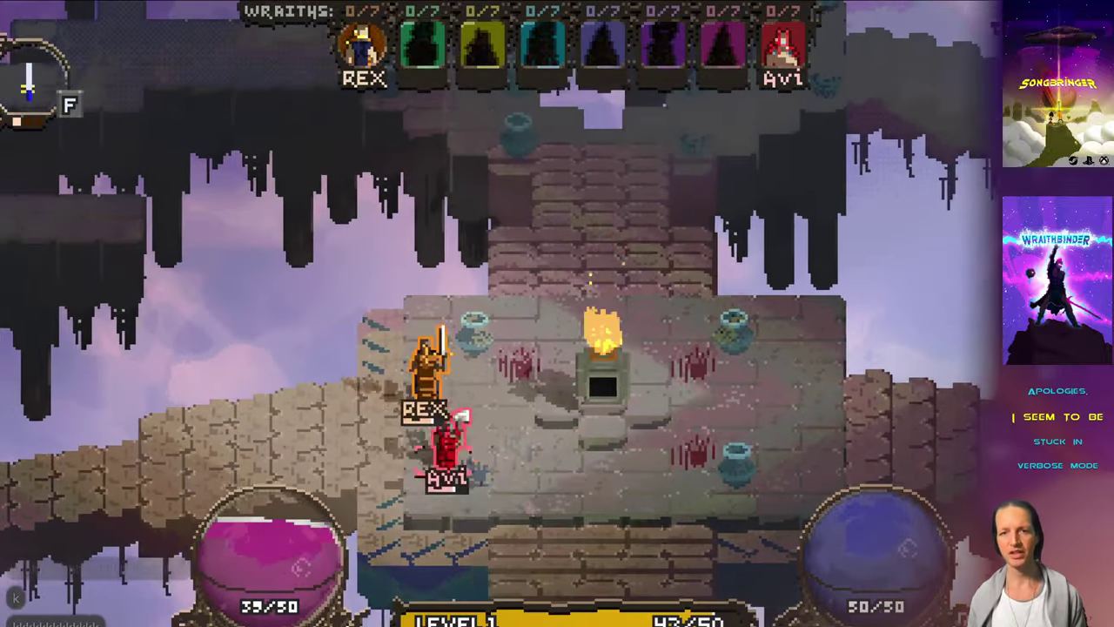
Step: Smash the urns around the brazier and strike Avi with the blade to reach level 2
{"action": "key", "text": "l"}
{"action": "key", "text": "f"}
{"action": "key", "text": "j"}
{"action": "key", "text": "f"}
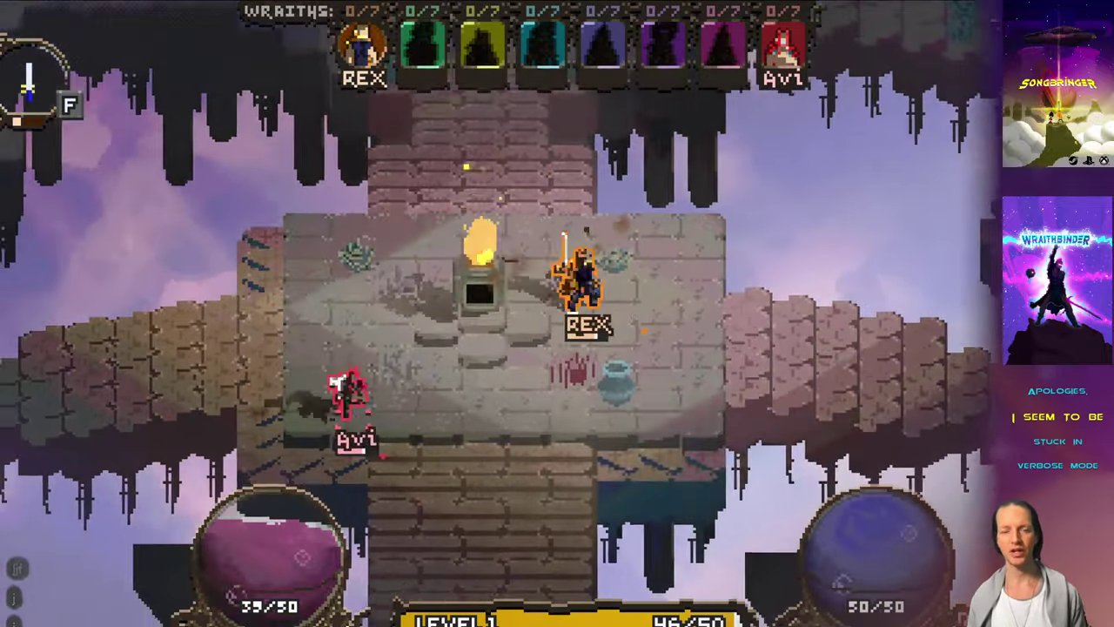
{"action": "key", "text": "f"}
{"action": "key", "text": "j"}
{"action": "key", "text": "f"}
{"action": "key", "text": "h"}
{"action": "key", "text": "f"}
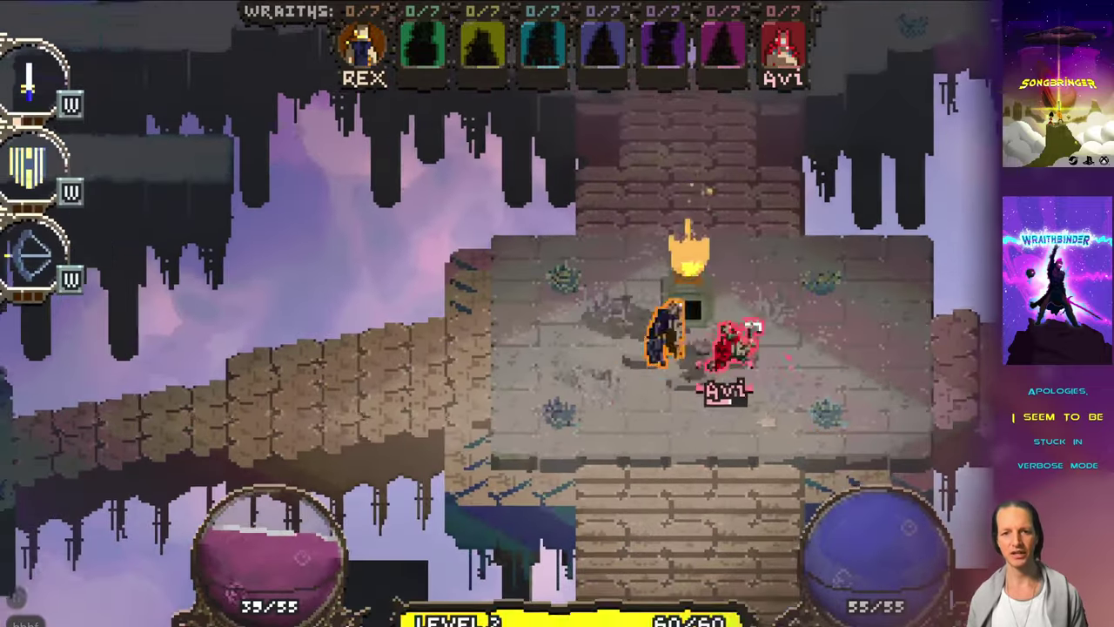
Step: Keep attacking Avi with the blade while circling the burning brazier
{"action": "key", "text": "s"}
{"action": "key", "text": "j"}
{"action": "key", "text": "f"}
{"action": "key", "text": "j"}
{"action": "key", "text": "f"}
{"action": "key", "text": "j"}
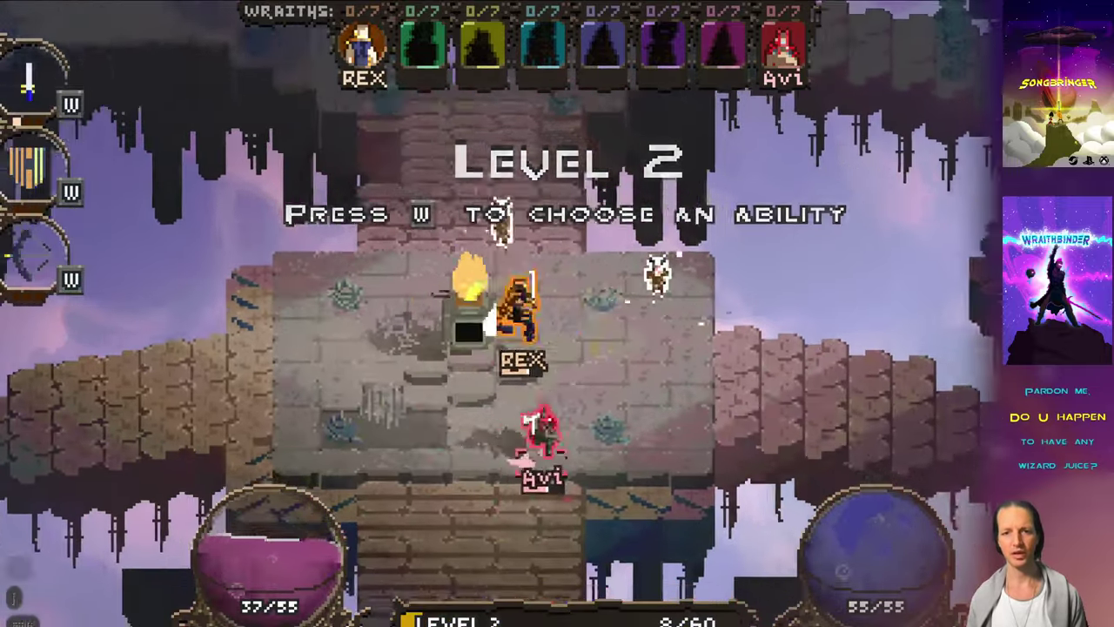
{"action": "key", "text": "f"}
{"action": "key", "text": "j"}
Step: Choose the Bow as the level 2 ability while fighting Avi on the brazier platform
{"action": "key", "text": "e"}
{"action": "key", "text": "j"}
{"action": "key", "text": "s"}
{"action": "key", "text": "j"}
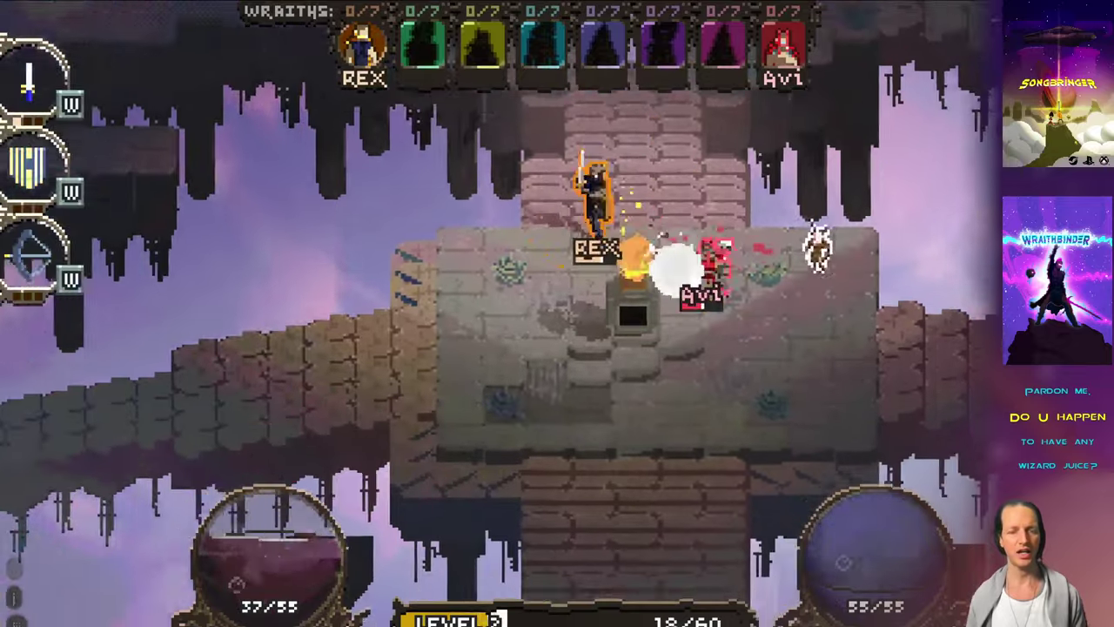
{"action": "key", "text": "s"}
{"action": "key", "text": "d"}
{"action": "key", "text": "j"}
{"action": "key", "text": "f"}
{"action": "key", "text": "j"}
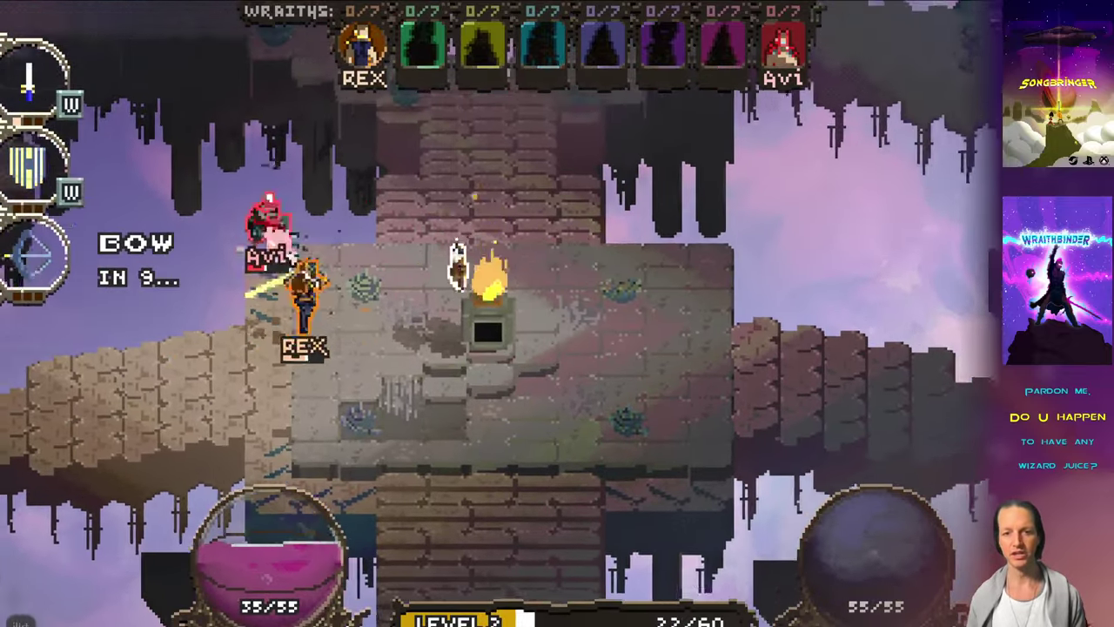
Step: Duel Avi at the edge of the brazier platform where it meets the bridge
{"action": "key", "text": "f"}
{"action": "key", "text": "j"}
{"action": "key", "text": "j"}
{"action": "key", "text": "s"}
{"action": "key", "text": "j"}
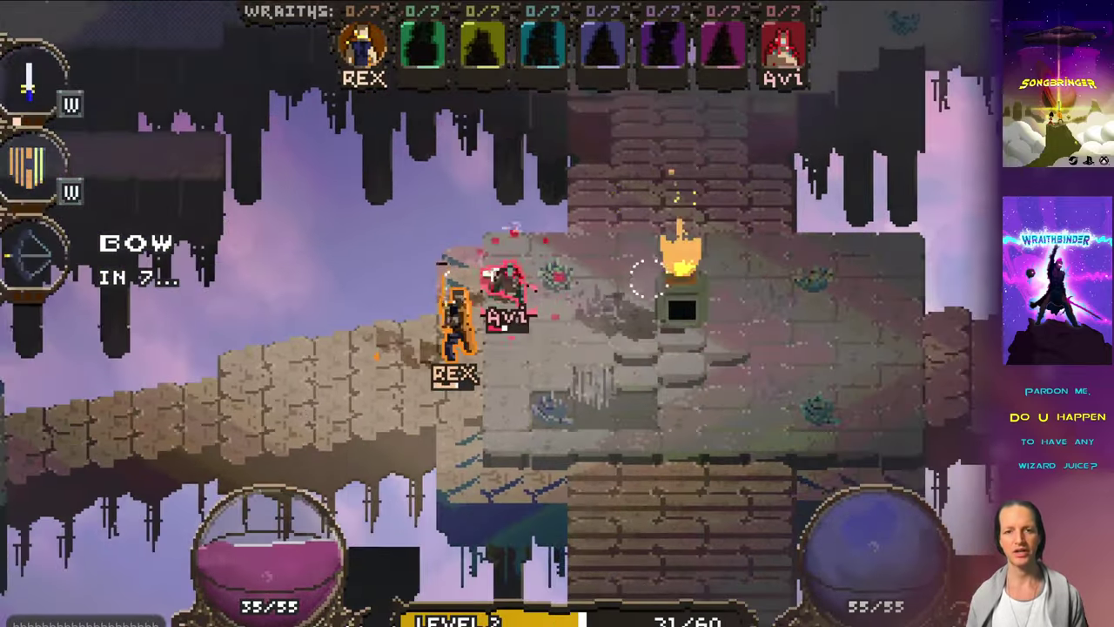
{"action": "key", "text": "a"}
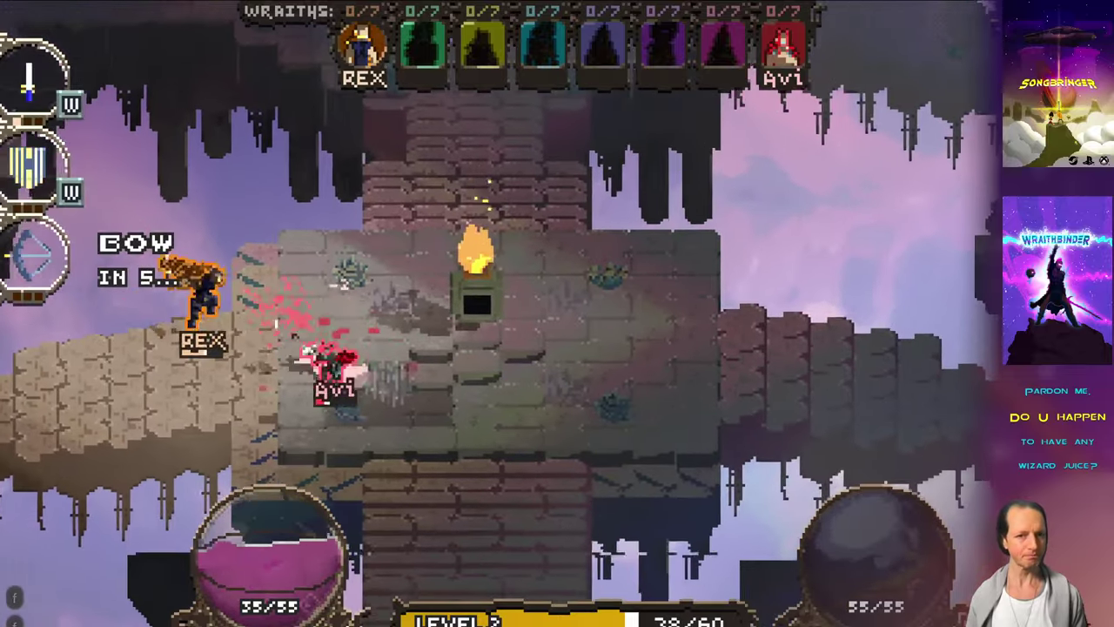
{"action": "key", "text": "d"}
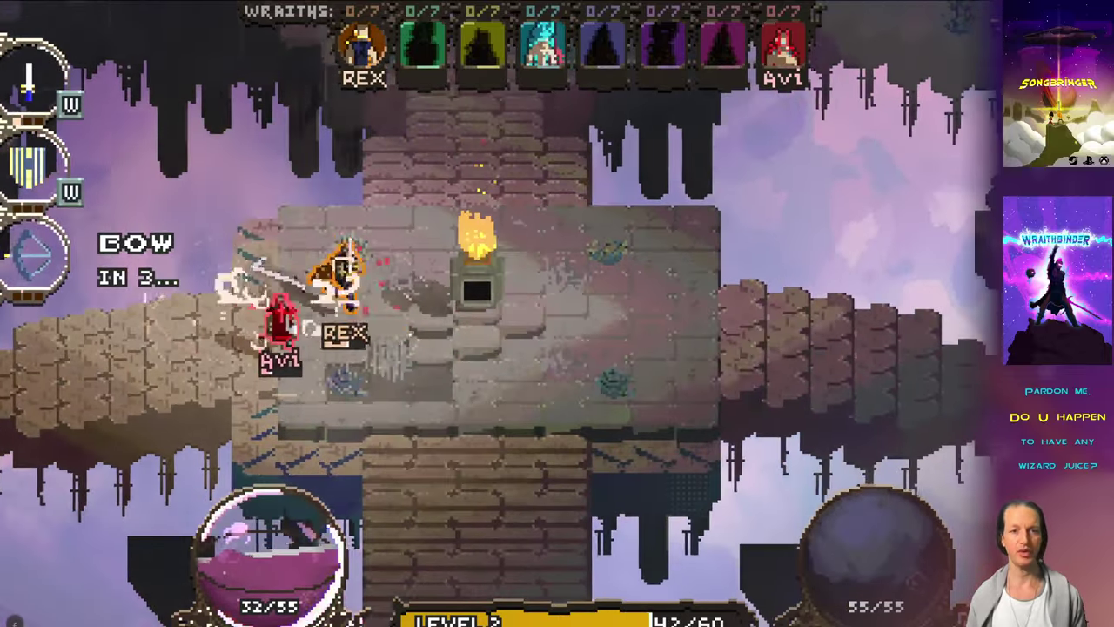
Step: Run Rex back and forth in front of the brazier to evade Avi until the Bow is ready
{"action": "key", "text": "k"}
{"action": "key", "text": "h"}
{"action": "key", "text": "h"}
{"action": "key", "text": "h"}
{"action": "key", "text": "h"}
{"action": "key", "text": "h"}
{"action": "key", "text": "h"}
{"action": "key", "text": "h"}
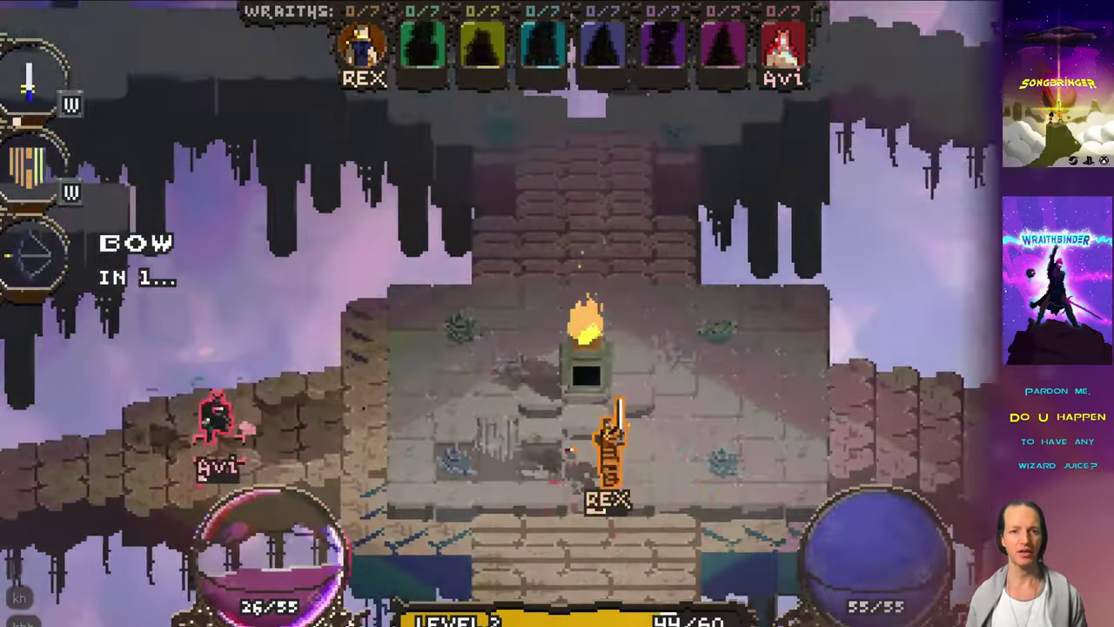
{"action": "key", "text": "h"}
{"action": "key", "text": "h"}
{"action": "key", "text": "h"}
{"action": "key", "text": "h"}
{"action": "key", "text": "h"}
{"action": "key", "text": "h"}
{"action": "key", "text": "l"}
{"action": "key", "text": "l"}
{"action": "key", "text": "l"}
{"action": "key", "text": "l"}
{"action": "key", "text": "l"}
{"action": "key", "text": "l"}
{"action": "key", "text": "l"}
{"action": "key", "text": "l"}
{"action": "key", "text": "l"}
{"action": "key", "text": "l"}
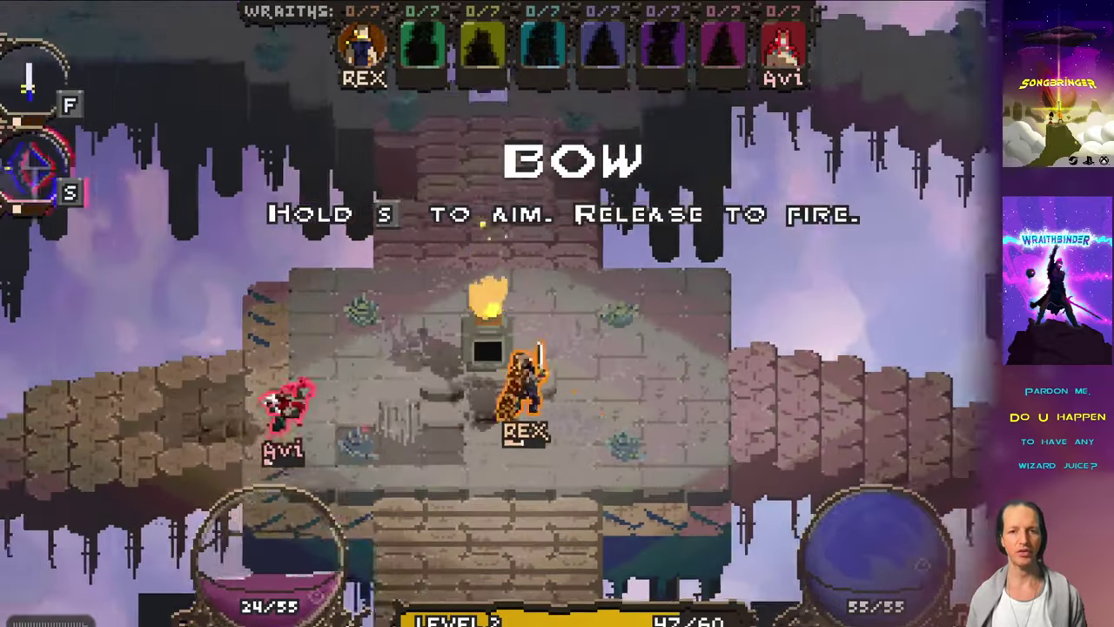
Step: Slay Avi with blade strikes to bind the first Wraith and reach level 3
{"action": "key", "text": "h"}
{"action": "key", "text": "h"}
{"action": "key", "text": "h"}
{"action": "key", "text": "h"}
{"action": "key", "text": "h"}
{"action": "key", "text": "h"}
{"action": "key", "text": "h"}
{"action": "key", "text": "h"}
{"action": "key", "text": "h"}
{"action": "key", "text": "h"}
{"action": "key", "text": "h"}
{"action": "key", "text": "h"}
{"action": "key", "text": "h"}
{"action": "key", "text": "h"}
{"action": "key", "text": "h"}
{"action": "key", "text": "f"}
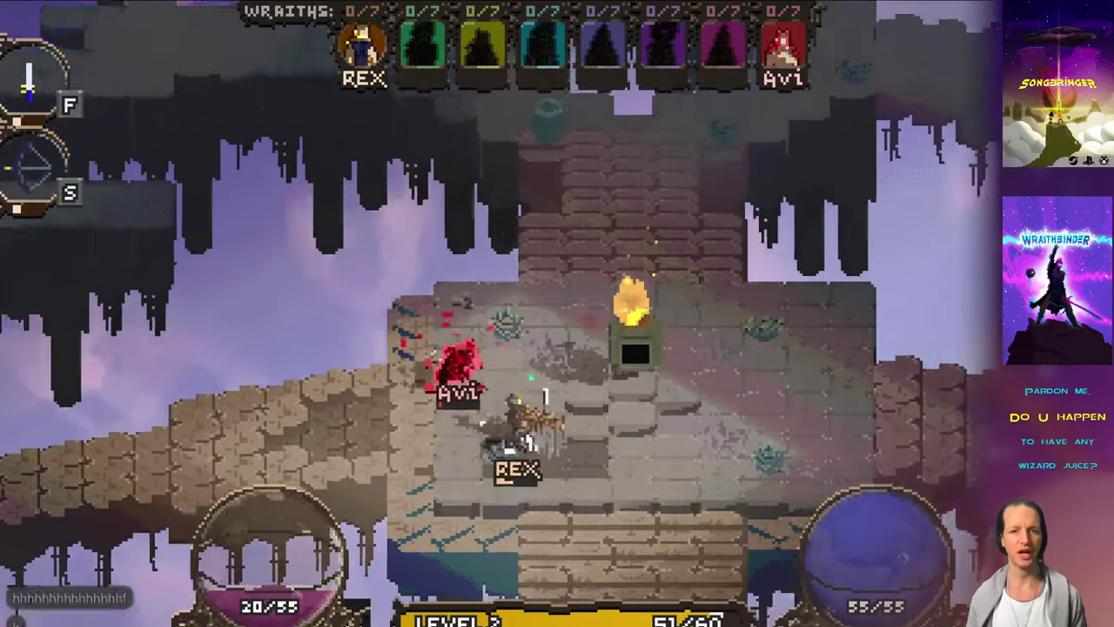
{"action": "key", "text": "h"}
{"action": "key", "text": "h"}
{"action": "key", "text": "h"}
{"action": "key", "text": "h"}
{"action": "key", "text": "h"}
{"action": "key", "text": "h"}
{"action": "key", "text": "h"}
{"action": "key", "text": "h"}
{"action": "key", "text": "h"}
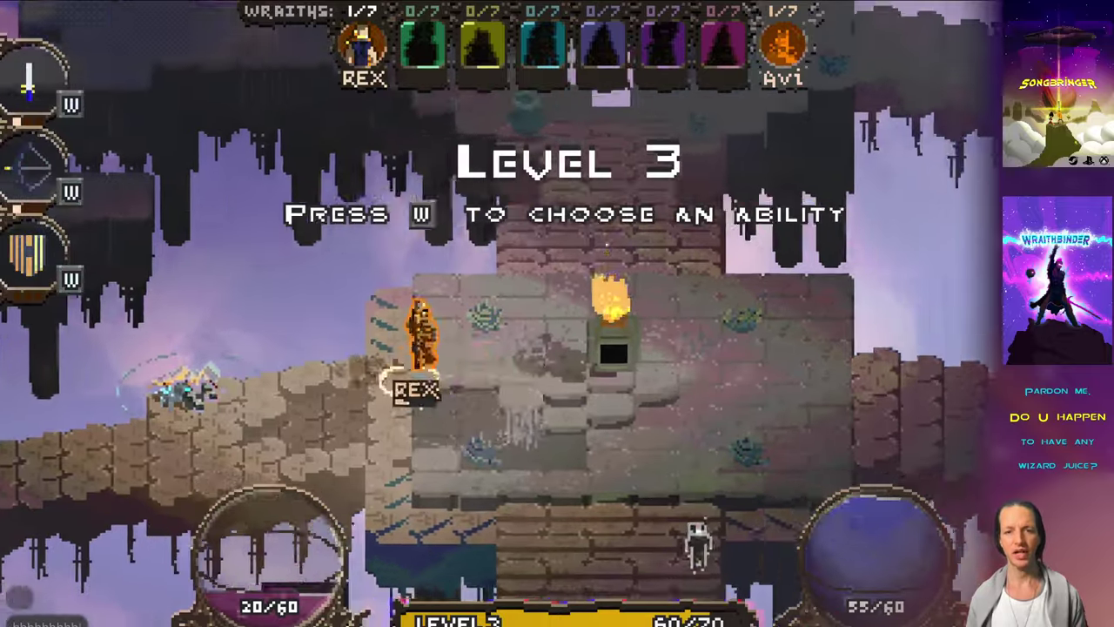
Step: Move Rex back in front of the brazier and choose the Shield as the level 3 ability
{"action": "key", "text": "l"}
{"action": "key", "text": "l"}
{"action": "key", "text": "l"}
{"action": "key", "text": "l"}
{"action": "key", "text": "l"}
{"action": "key", "text": "l"}
{"action": "key", "text": "l"}
{"action": "key", "text": "l"}
{"action": "key", "text": "j"}
{"action": "key", "text": "j"}
{"action": "key", "text": "j"}
{"action": "key", "text": "j"}
{"action": "key", "text": "f"}
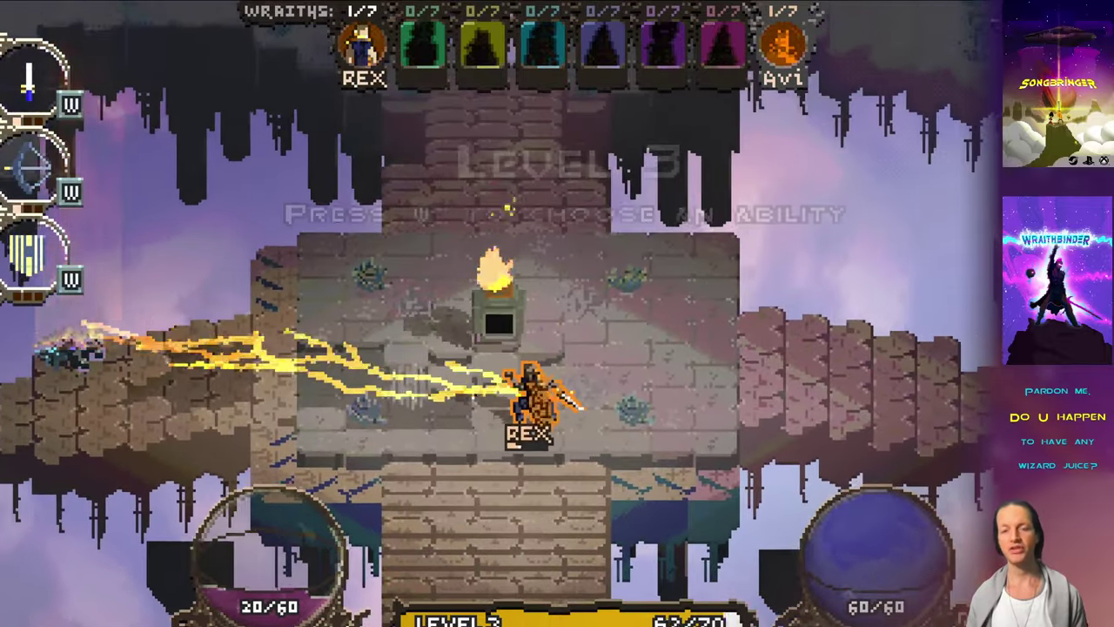
{"action": "key", "text": "a"}
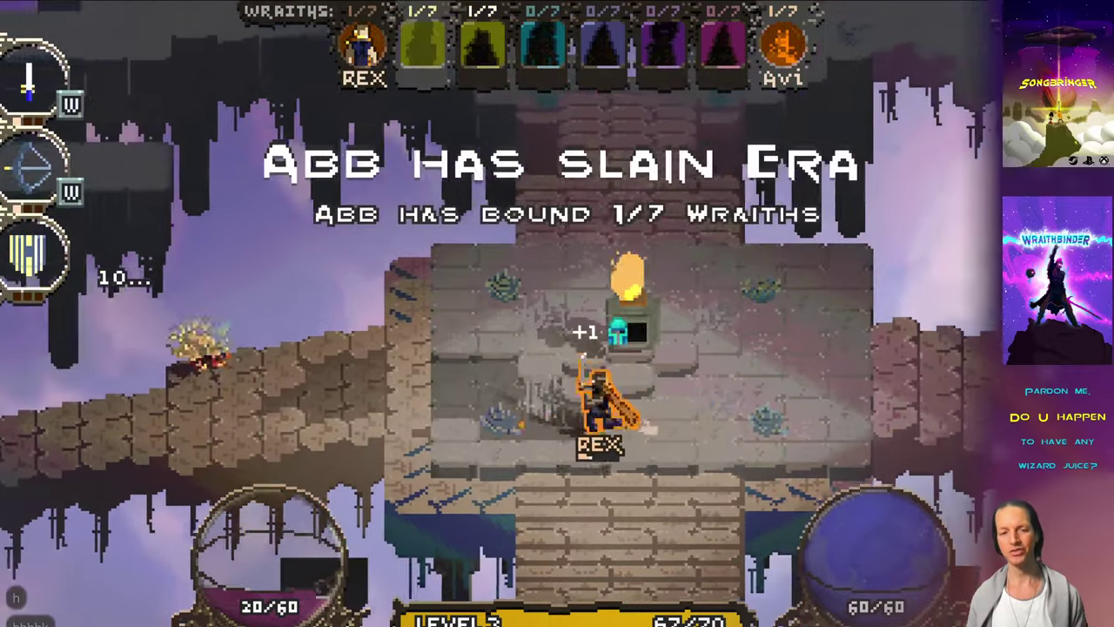
Step: Run Rex along the bridge to the broken platform lined with urns and smash the nearest ones
{"action": "key", "text": "h"}
{"action": "key", "text": "h"}
{"action": "key", "text": "h"}
{"action": "key", "text": "h"}
{"action": "key", "text": "h"}
{"action": "key", "text": "h"}
{"action": "key", "text": "h"}
{"action": "key", "text": "h"}
{"action": "key", "text": "h"}
{"action": "key", "text": "h"}
{"action": "key", "text": "h"}
{"action": "key", "text": "h"}
{"action": "key", "text": "h"}
{"action": "key", "text": "h"}
{"action": "key", "text": "k"}
{"action": "key", "text": "k"}
{"action": "key", "text": "k"}
{"action": "key", "text": "k"}
{"action": "key", "text": "f"}
{"action": "key", "text": "k"}
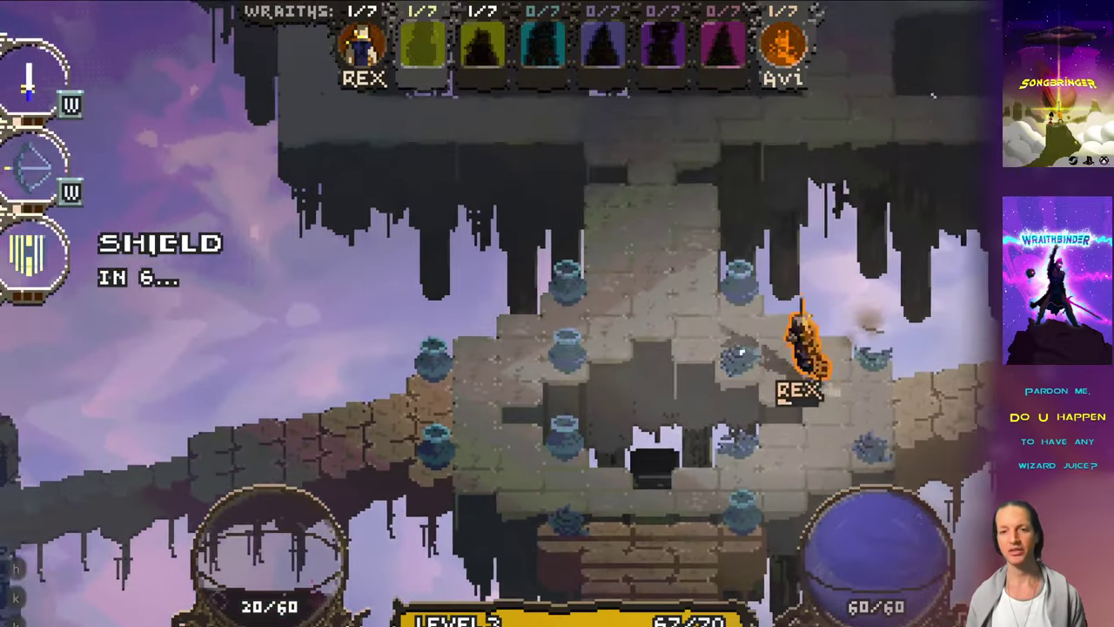
Step: Cross the broken platform to its far side, smashing more urns along the way
{"action": "key", "text": "h"}
{"action": "key", "text": "h"}
{"action": "key", "text": "h"}
{"action": "key", "text": "h"}
{"action": "key", "text": "h"}
{"action": "key", "text": "h"}
{"action": "key", "text": "h"}
{"action": "key", "text": "h"}
{"action": "key", "text": "h"}
{"action": "key", "text": "h"}
{"action": "key", "text": "h"}
{"action": "key", "text": "h"}
{"action": "key", "text": "h"}
{"action": "key", "text": "h"}
{"action": "key", "text": "h"}
{"action": "key", "text": "h"}
{"action": "key", "text": "h"}
{"action": "key", "text": "h"}
{"action": "key", "text": "h"}
{"action": "key", "text": "h"}
{"action": "key", "text": "f"}
{"action": "key", "text": "h"}
{"action": "key", "text": "h"}
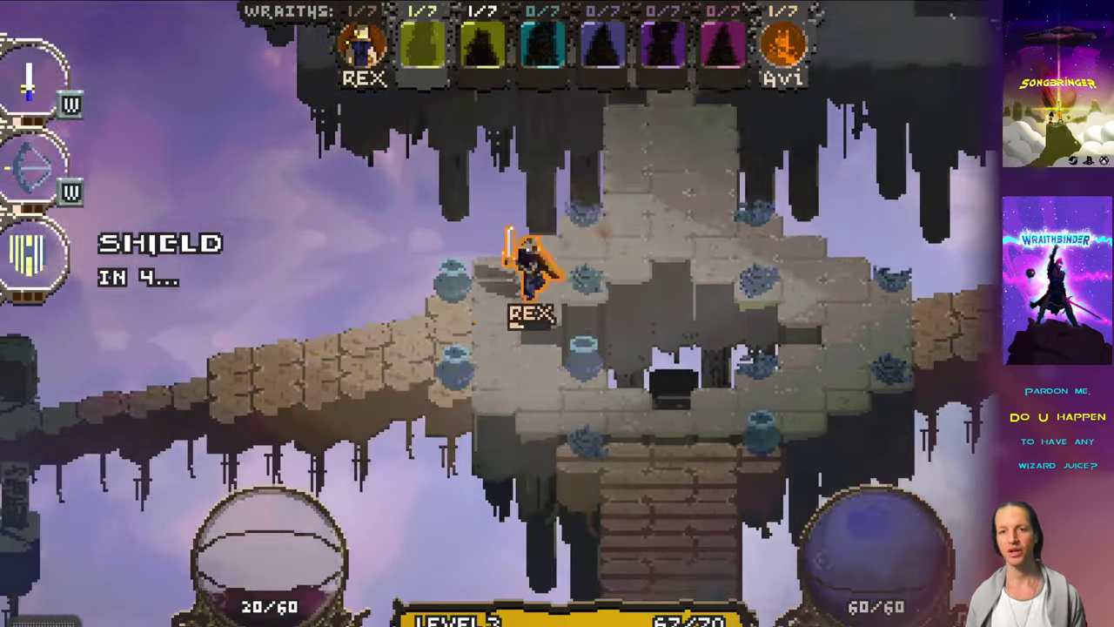
Step: Smash the last urns at the broken platform's west edge and run Rex west along the stone bridge
{"action": "key", "text": "k"}
{"action": "key", "text": "h"}
{"action": "key", "text": "h"}
{"action": "key", "text": "h"}
{"action": "key", "text": "h"}
{"action": "key", "text": "h"}
{"action": "key", "text": "h"}
{"action": "key", "text": "h"}
{"action": "key", "text": "h"}
{"action": "key", "text": "h"}
{"action": "key", "text": "h"}
{"action": "key", "text": "h"}
{"action": "key", "text": "h"}
{"action": "key", "text": "h"}
{"action": "key", "text": "h"}
{"action": "key", "text": "h"}
{"action": "key", "text": "h"}
{"action": "key", "text": "h"}
{"action": "key", "text": "h"}
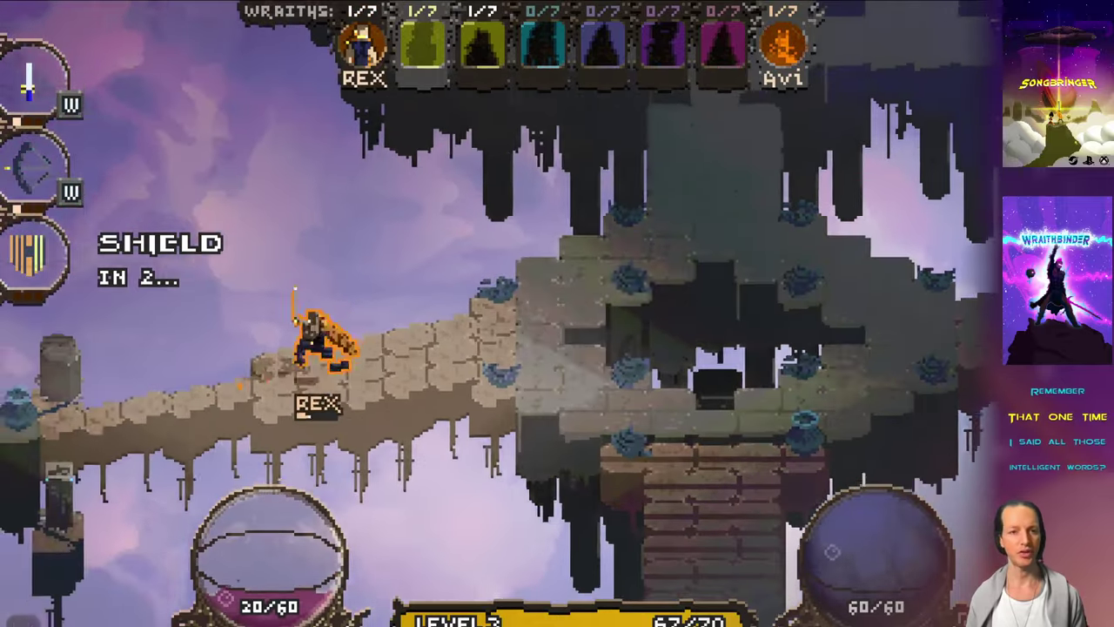
Step: Open the chest on the pillar-ringed island to gain the Reflector, and run Rex down the stairs to the southern ring platform
{"action": "key", "text": "a"}
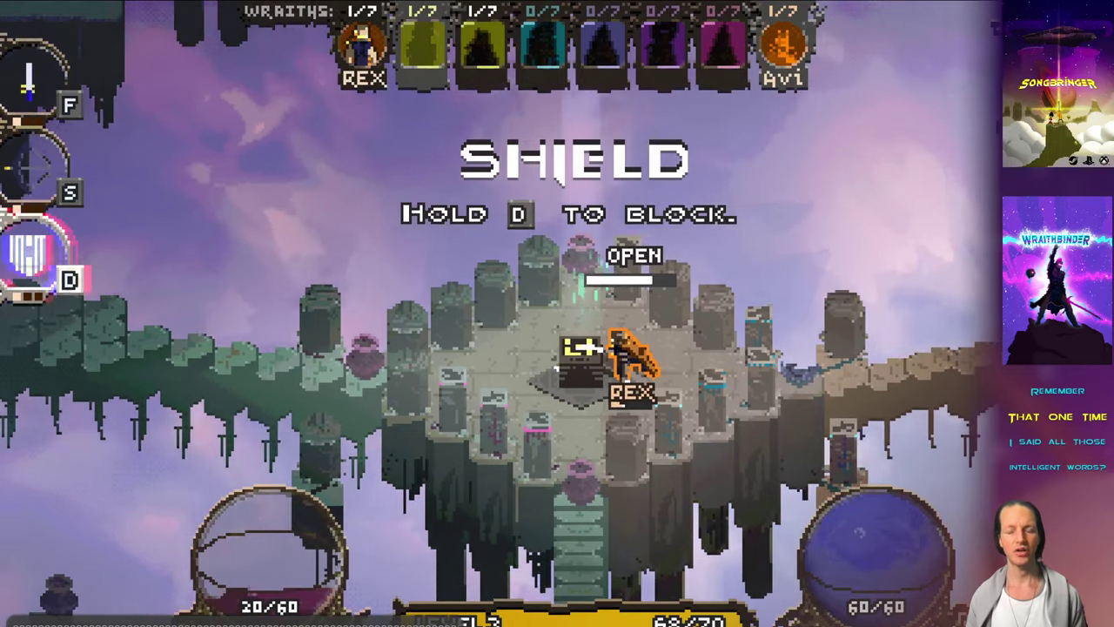
{"action": "key", "text": "h"}
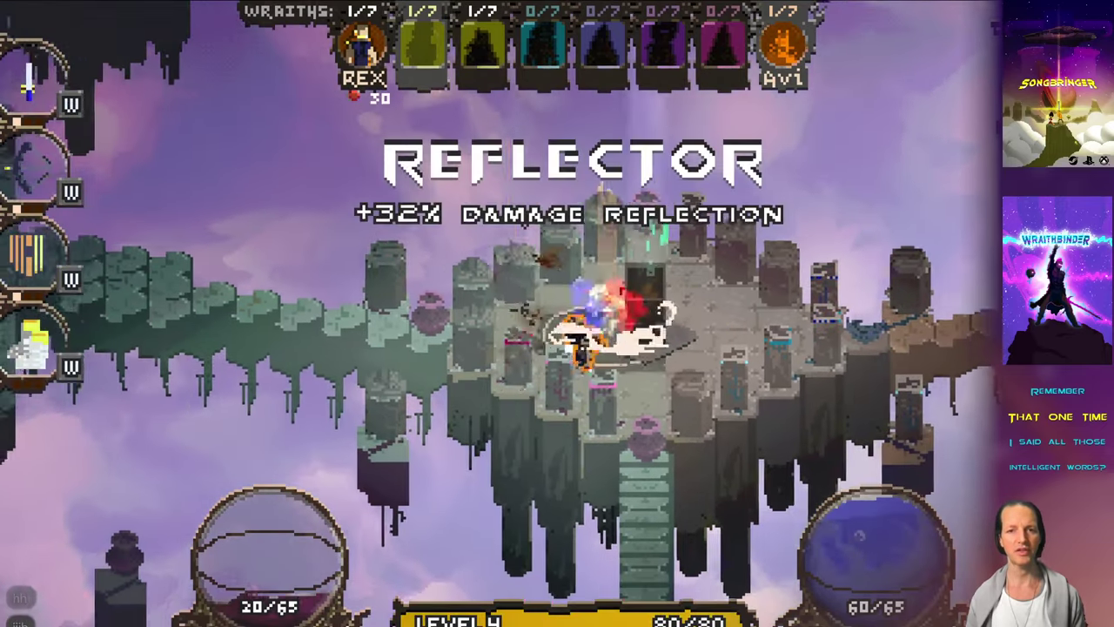
{"action": "key", "text": "s"}
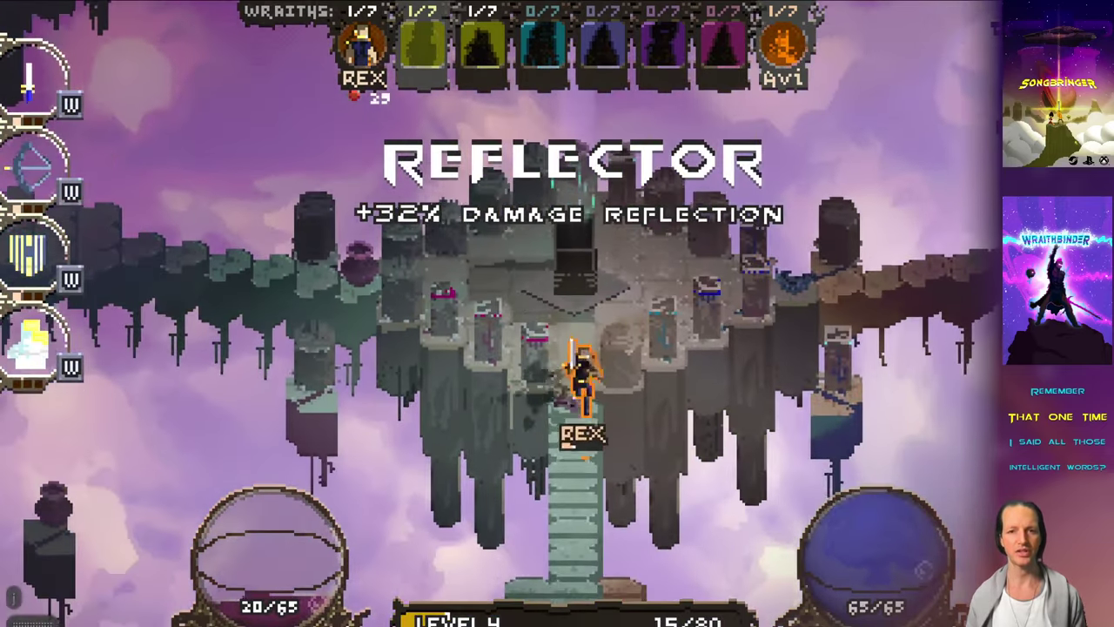
{"action": "key", "text": "s"}
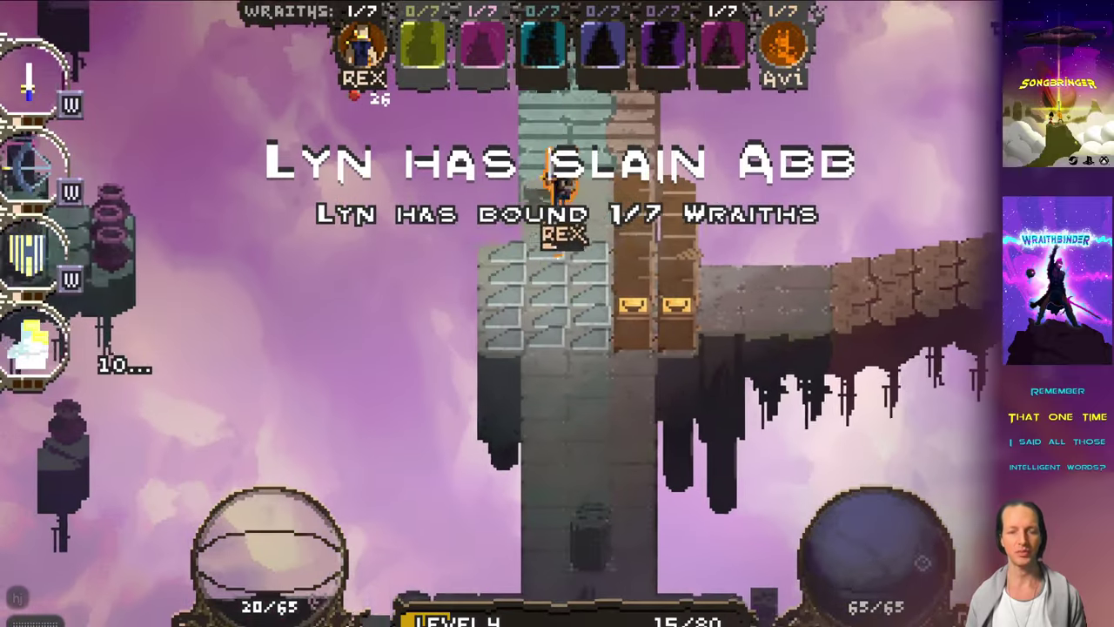
{"action": "key", "text": "s"}
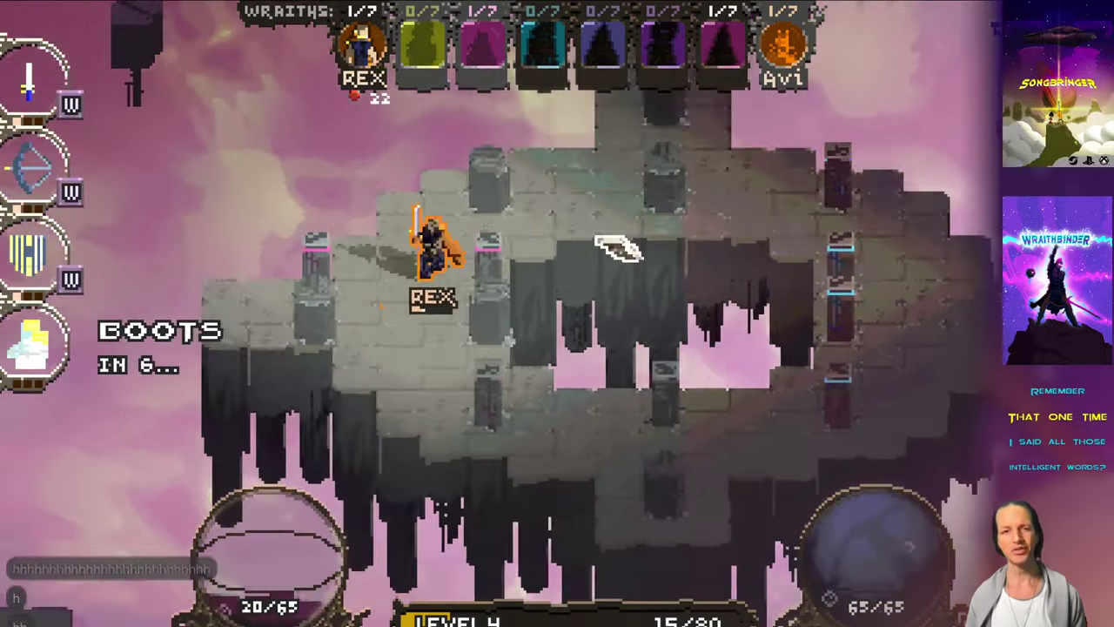
Step: Fight the attackers among the ring platform's pillars and spend the ability point on the Bow's damage increase
{"action": "key", "text": "h"}
{"action": "key", "text": "h"}
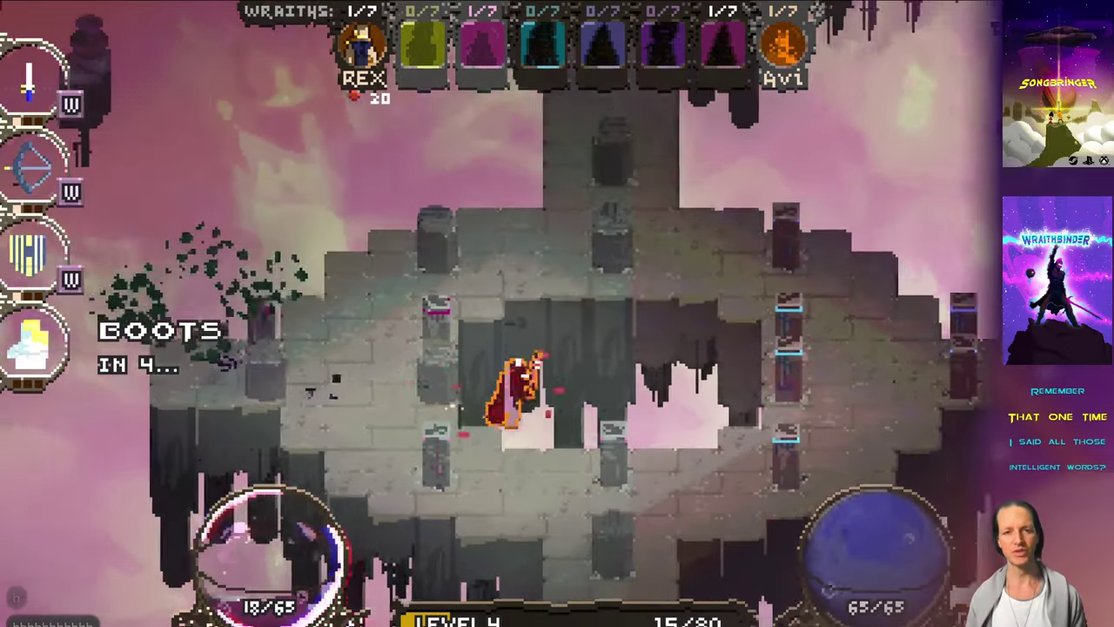
{"action": "key", "text": "a"}
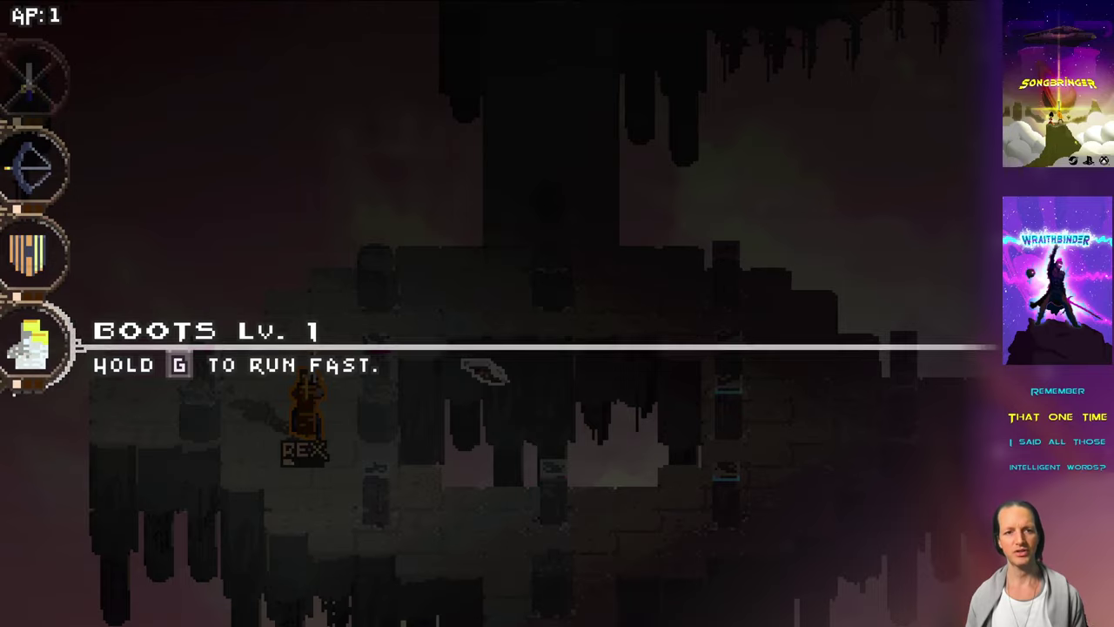
{"action": "key", "text": "f"}
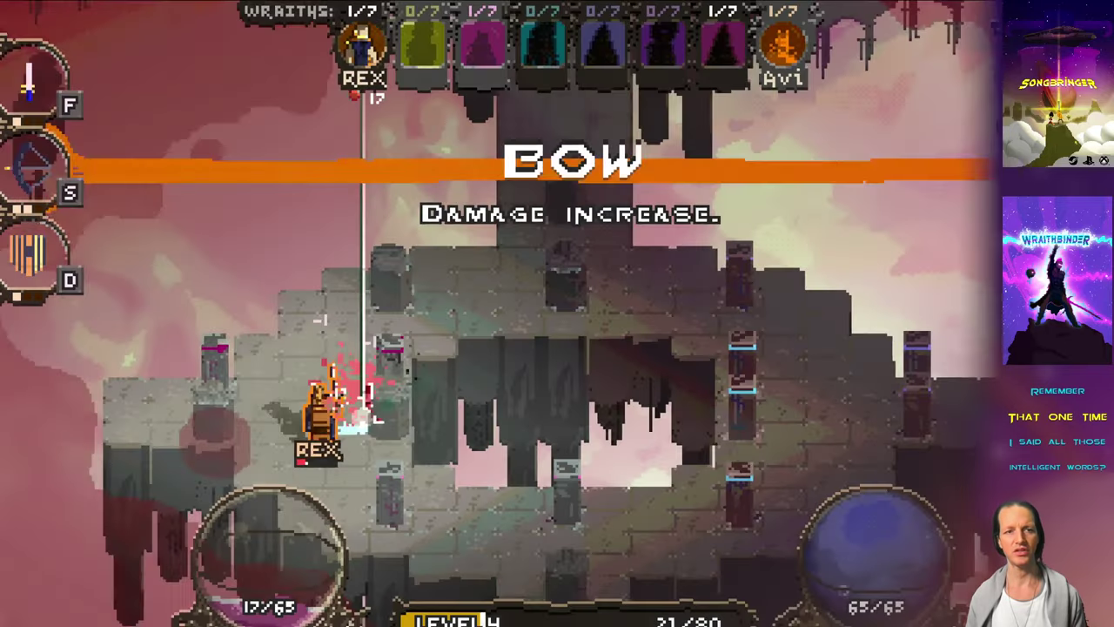
{"action": "key", "text": "Left"}
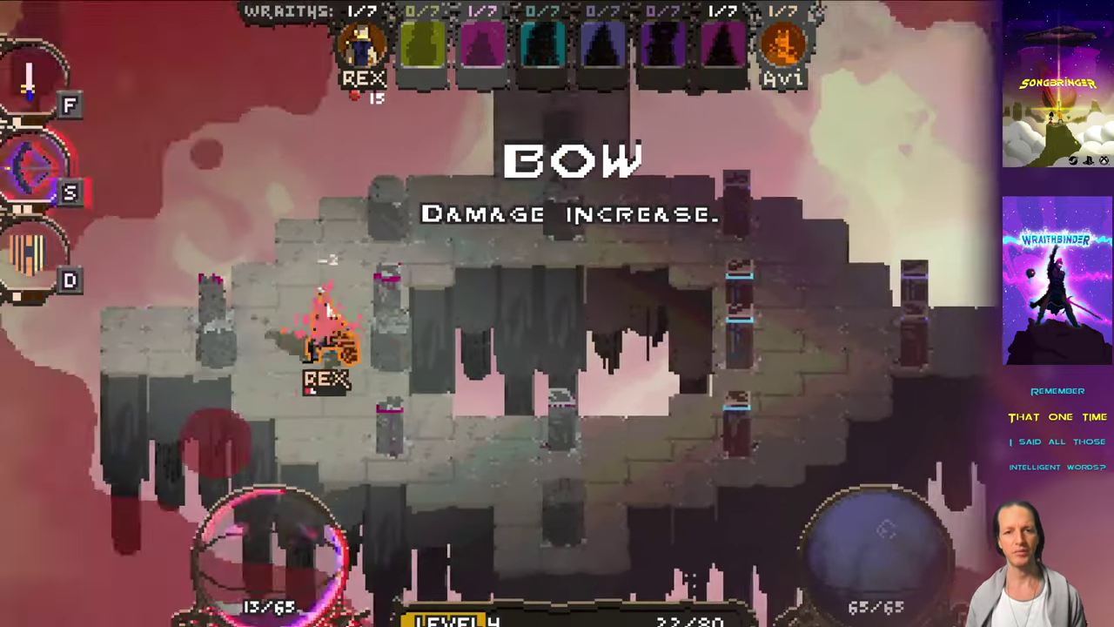
Step: Run Rex around the gap in the ring platform and leave it on the east side, striking with the blade
{"action": "key", "text": "Down"}
{"action": "key", "text": "Right"}
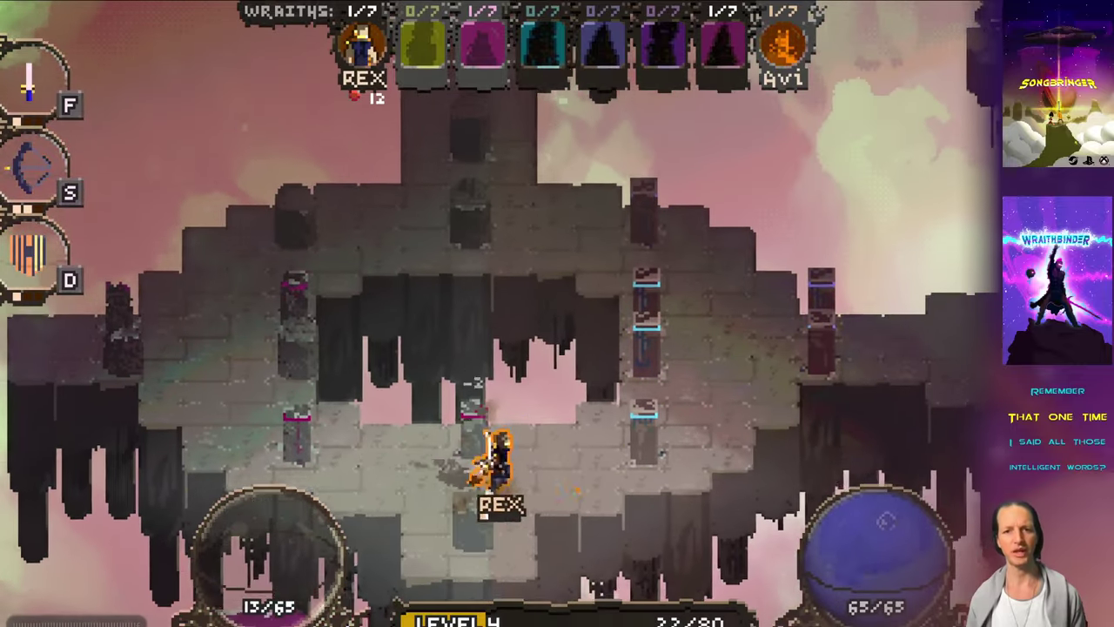
{"action": "key", "text": "Right"}
{"action": "key", "text": "Up"}
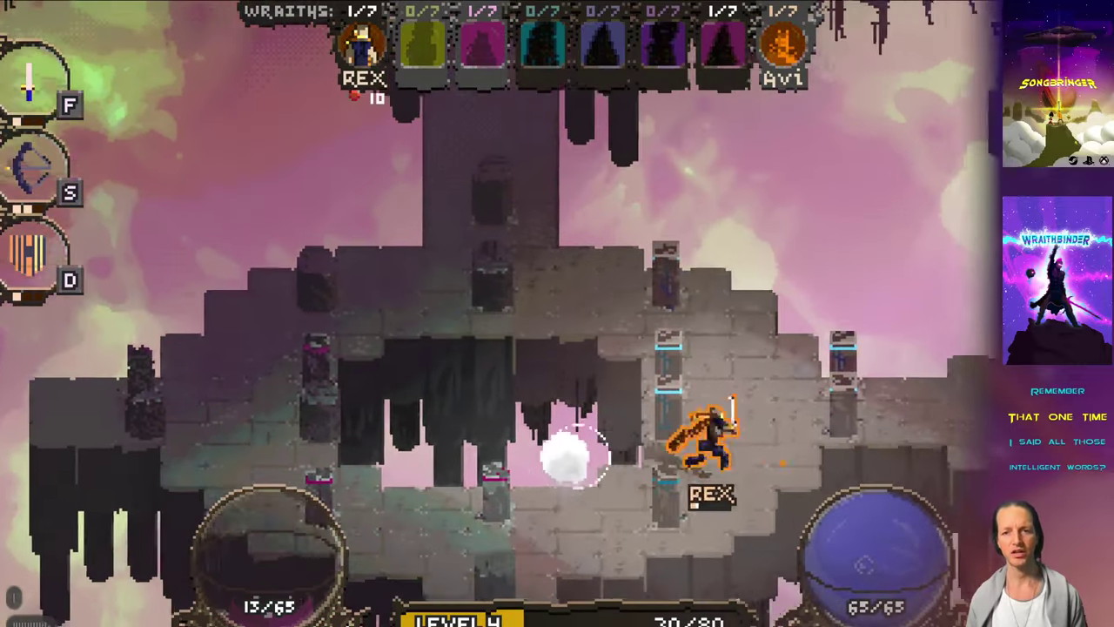
{"action": "key", "text": "f"}
{"action": "key", "text": "Right"}
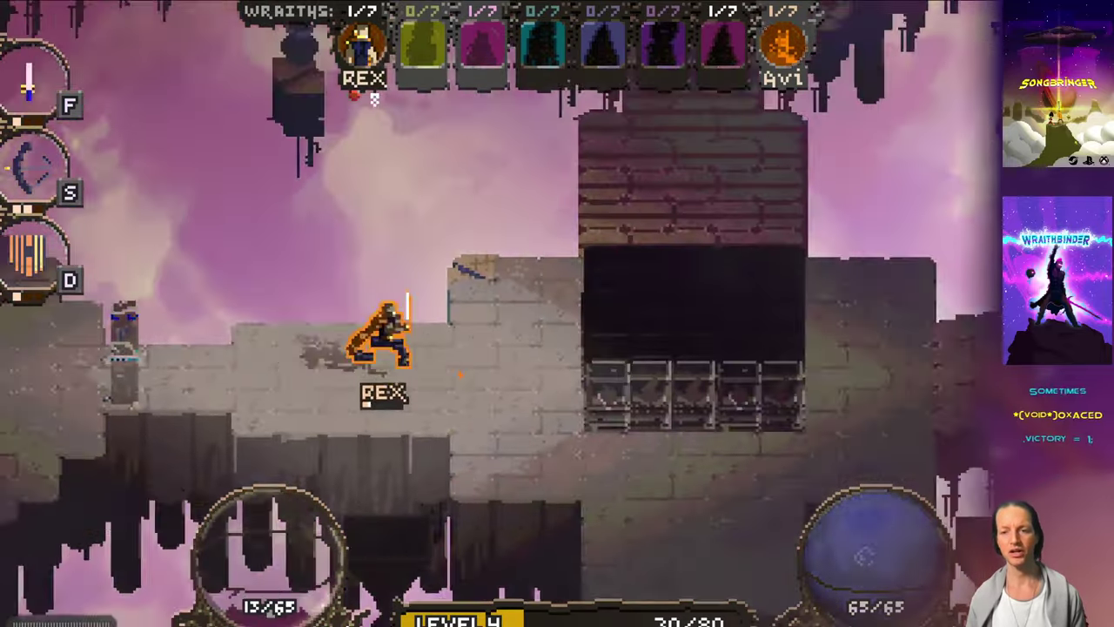
Step: Run Rex south past the dark pit to the grassy crossing and head east along the narrow walkway
{"action": "key", "text": "Down"}
{"action": "key", "text": "Right"}
{"action": "key", "text": "Down"}
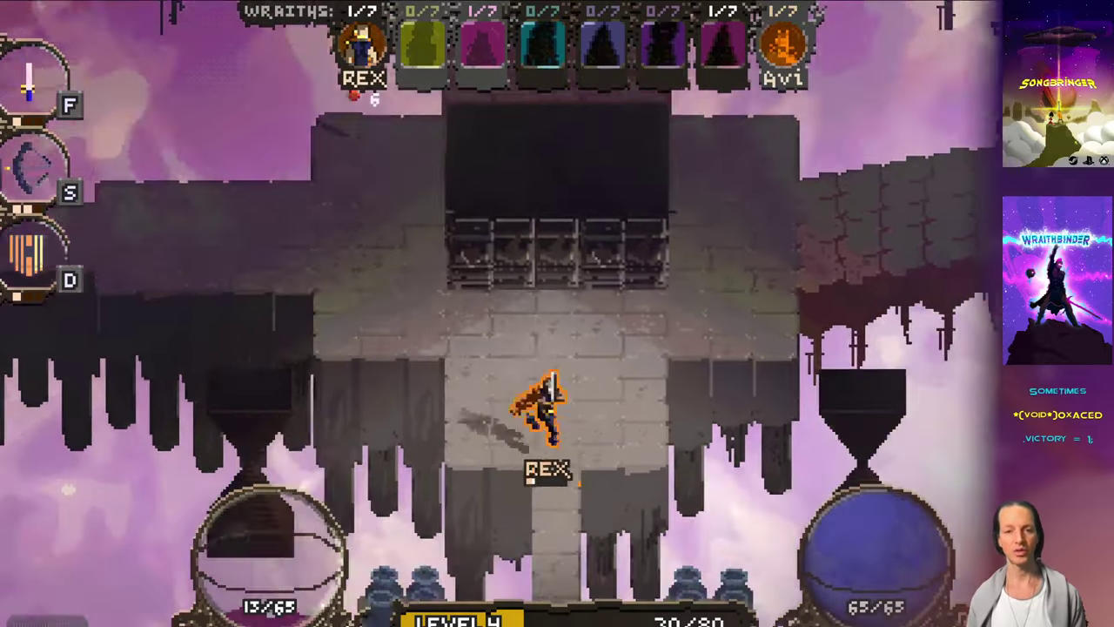
{"action": "key", "text": "Down"}
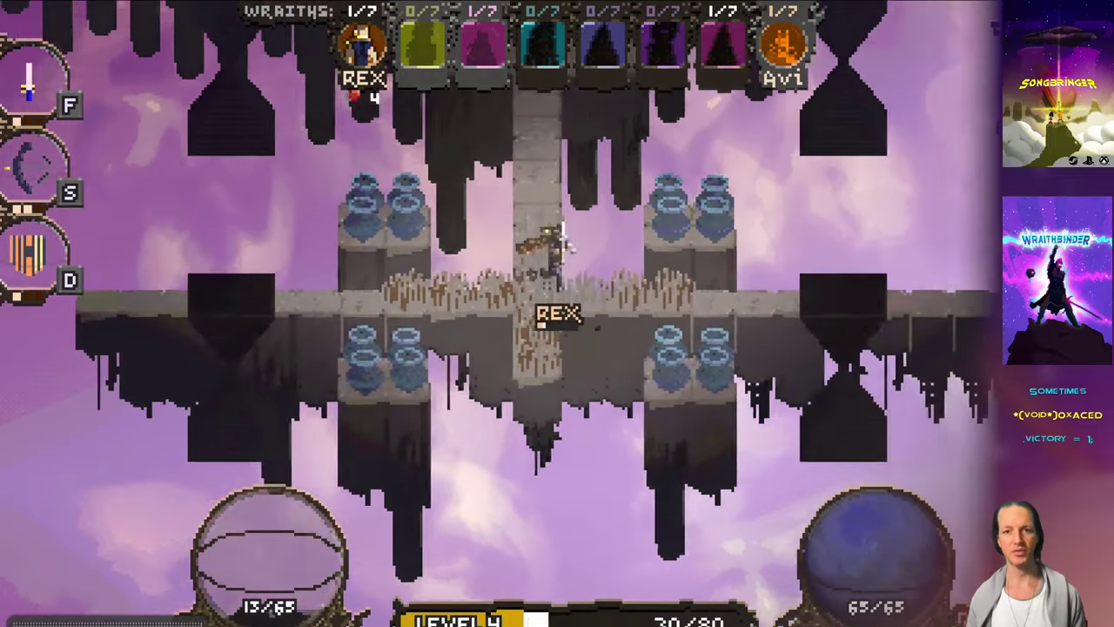
{"action": "key", "text": "Right"}
{"action": "key", "text": "Right"}
Step: Bring up the match map, and switch to iTerm to show the v0.4.13 changelog entry on 90-degree camera rotation
{"action": "key", "text": "Tab"}
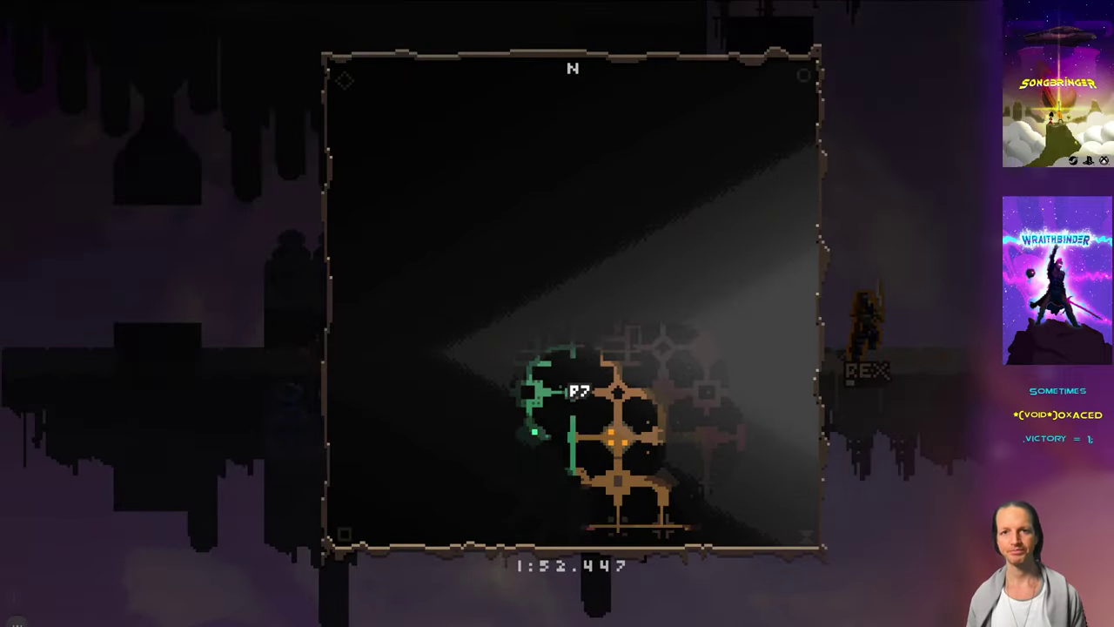
{"action": "key", "text": "super+Tab"}
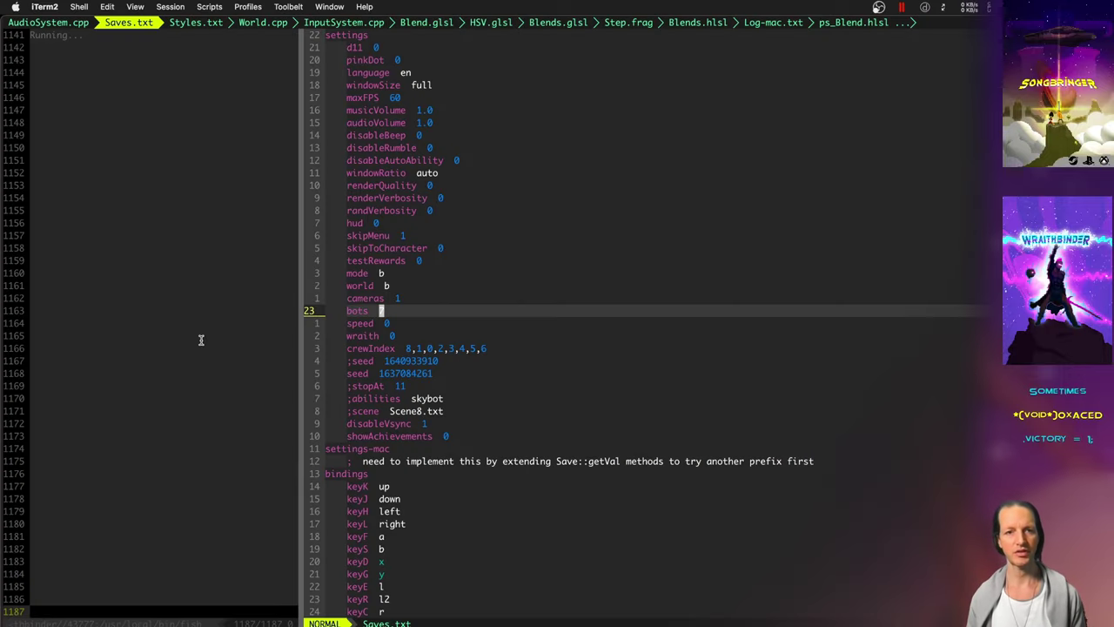
{"action": "key", "text": "super+j"}
{"action": "key", "text": "super+j"}
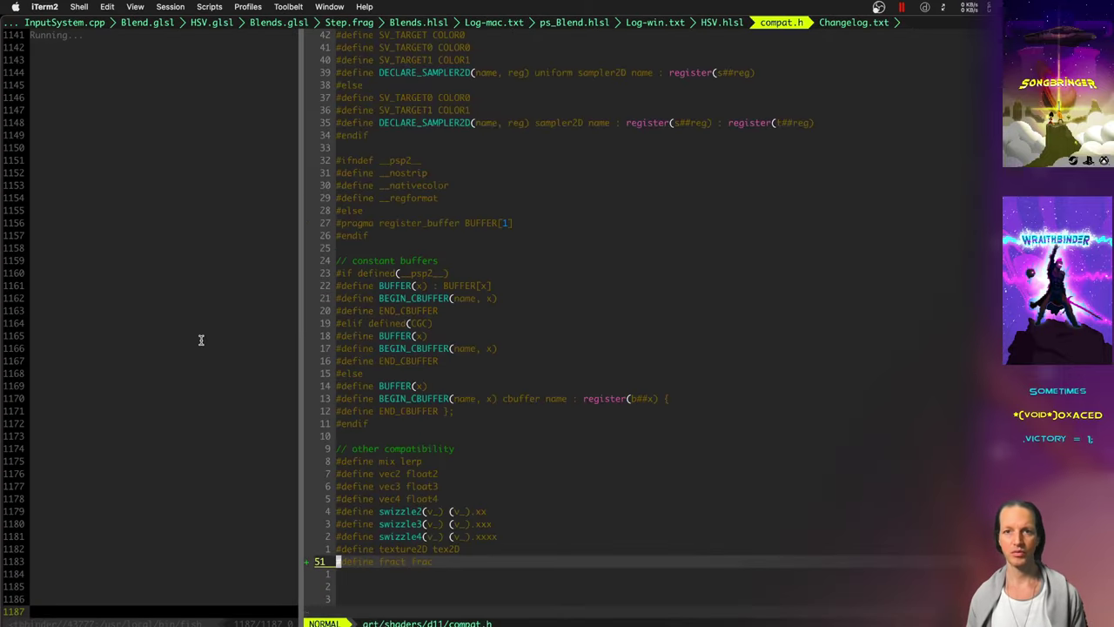
{"action": "key", "text": "super+k"}
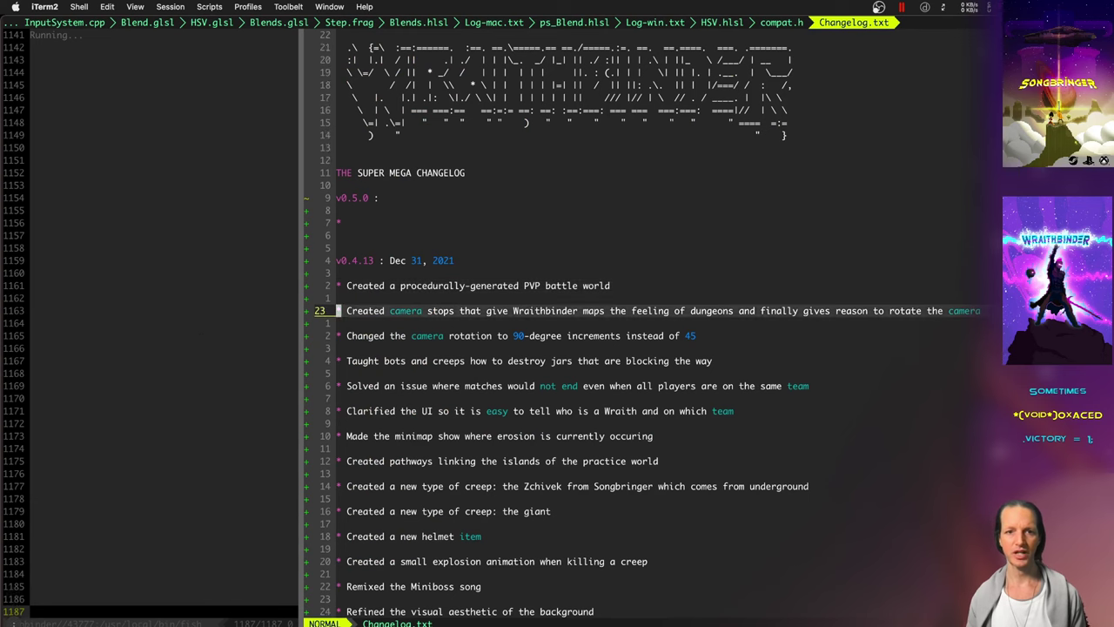
{"action": "key", "text": "j"}
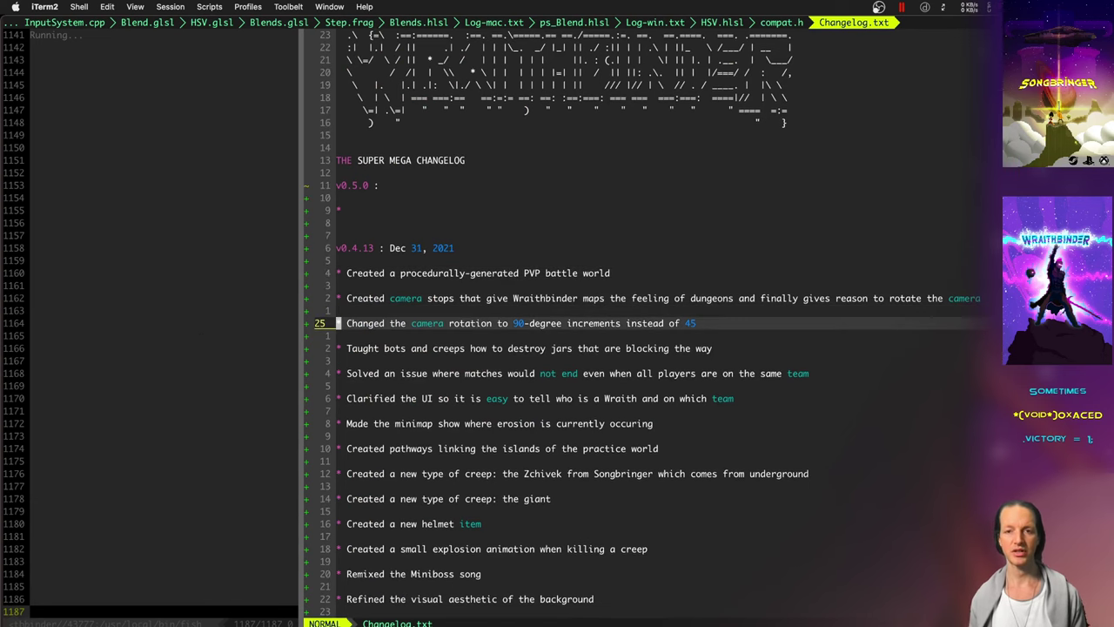
Step: Switch back to Wraithbinder, close the map, and run Rex east along the walkway, smashing the urns between the pillars
{"action": "key", "text": "super+Tab"}
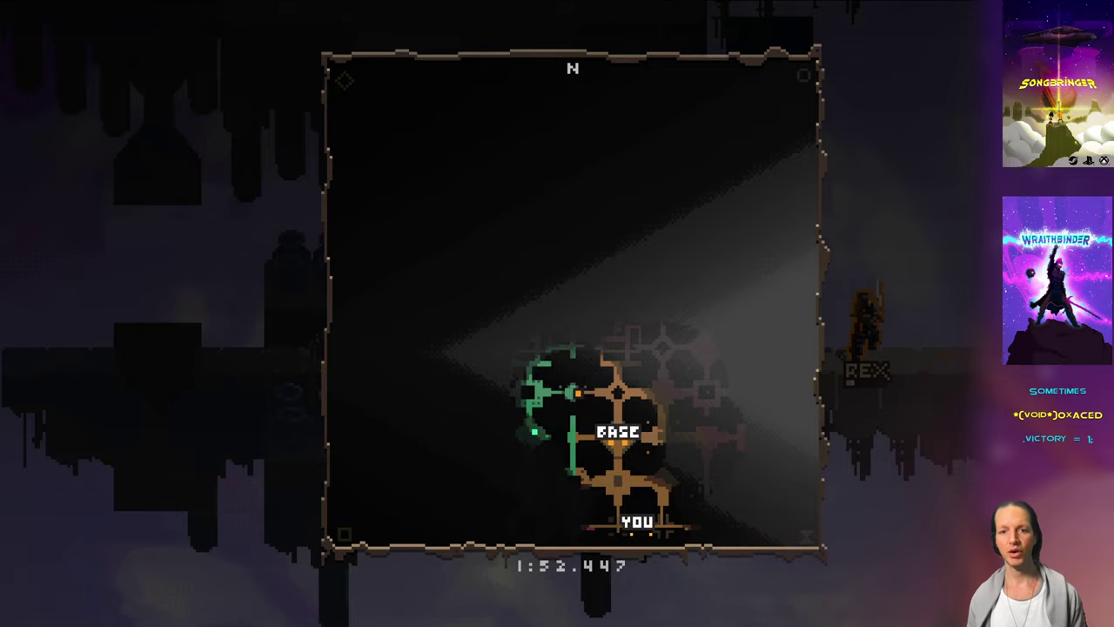
{"action": "key", "text": "Tab"}
{"action": "key", "text": "Tab"}
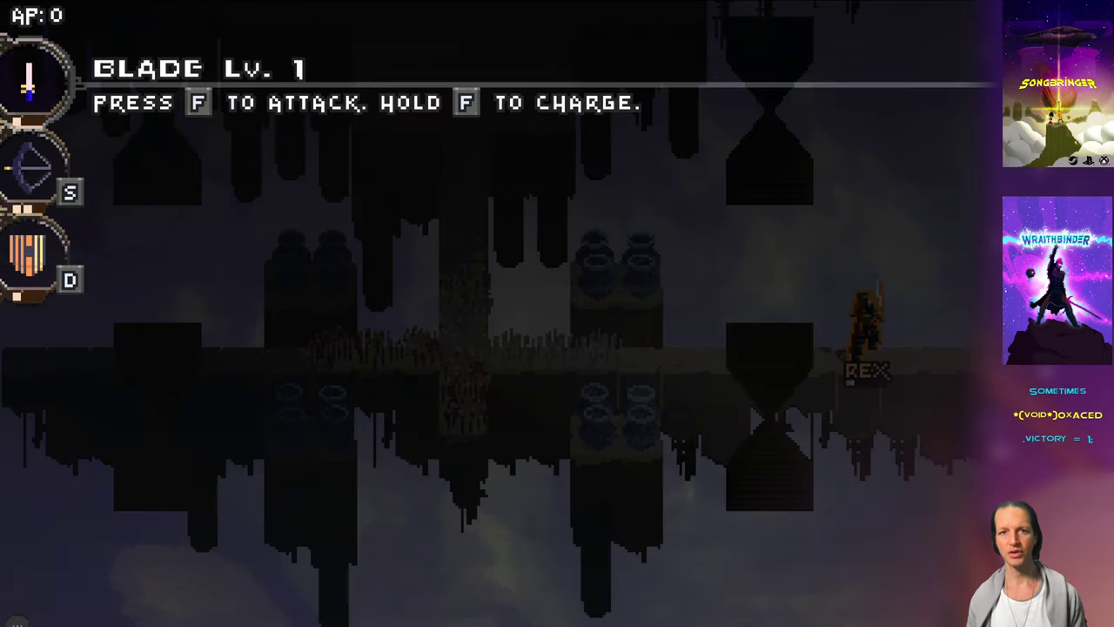
{"action": "key", "text": "Right"}
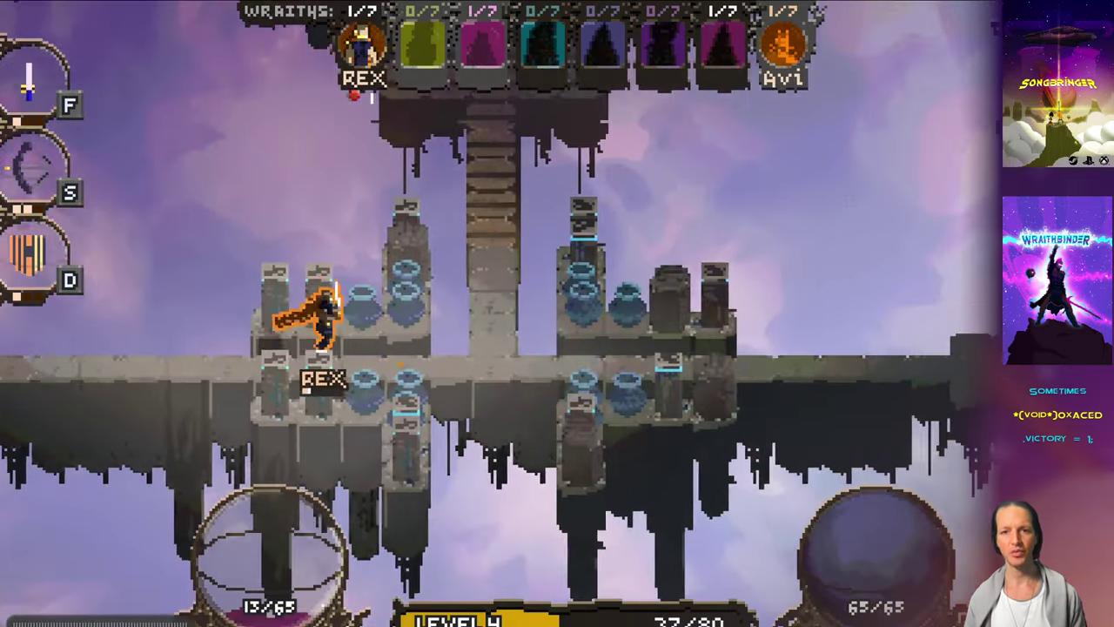
{"action": "key", "text": "f"}
{"action": "key", "text": "f"}
{"action": "key", "text": "Right"}
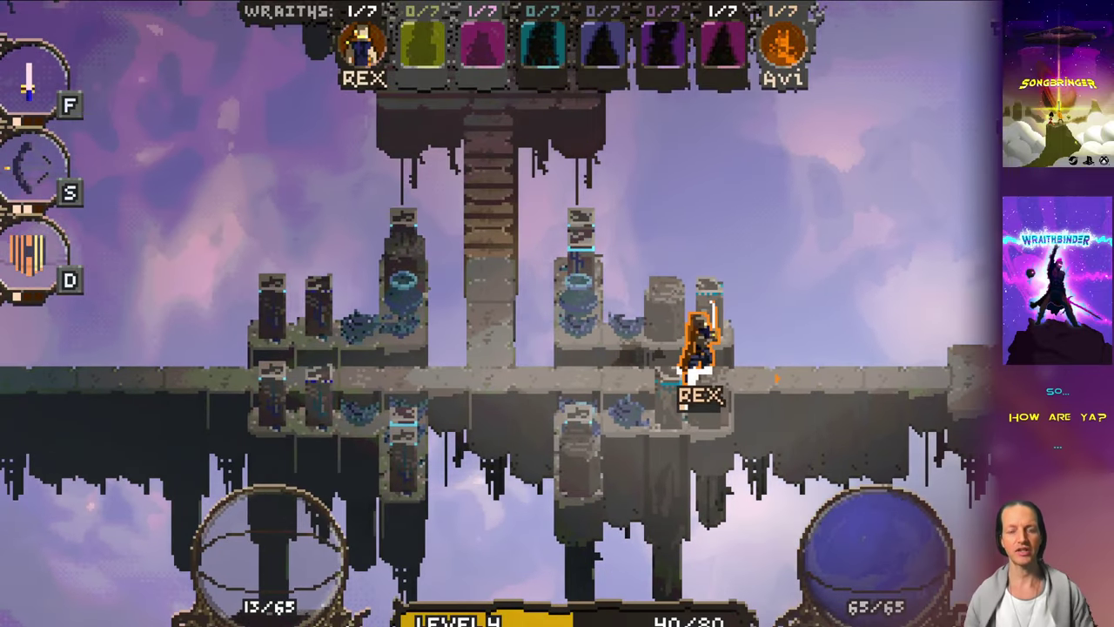
Step: Check the match map and the player statistics table, and return to the match
{"action": "key", "text": "m"}
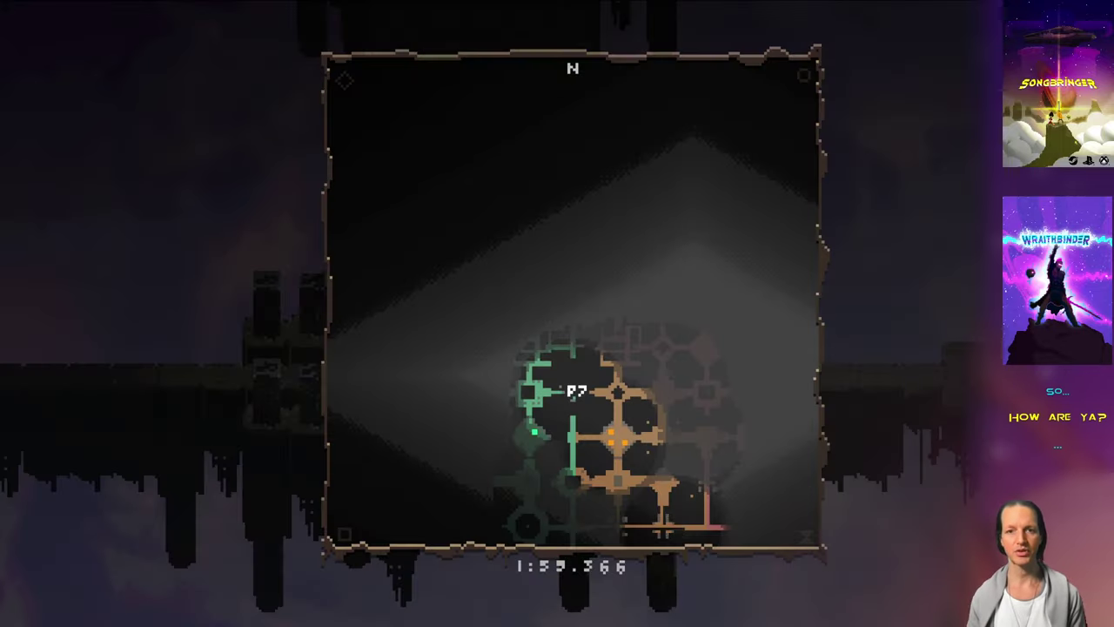
{"action": "key", "text": "Tab"}
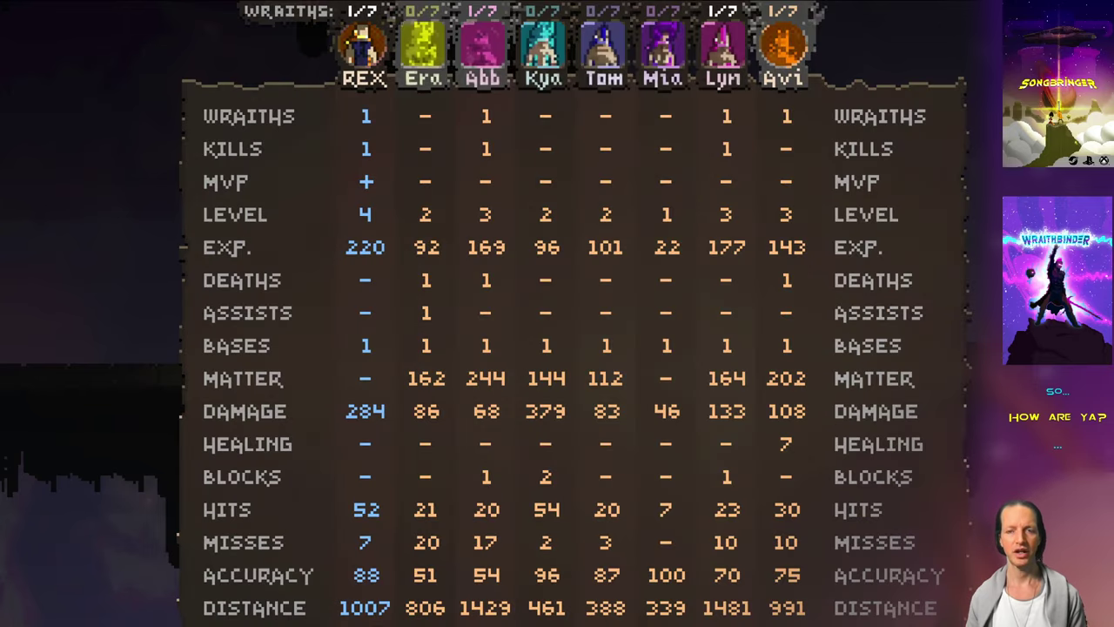
{"action": "key", "text": "Tab"}
{"action": "key", "text": "Tab"}
Step: Switch to iTerm and move on to the changelog entry about bots and creeps destroying jars
{"action": "key", "text": "super+Tab"}
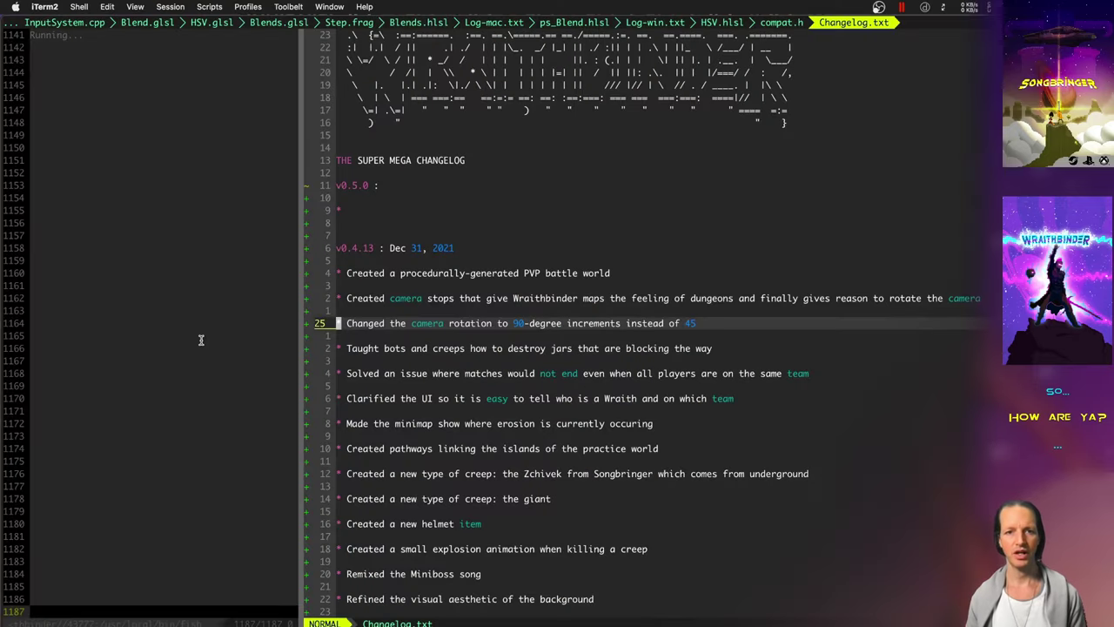
{"action": "key", "text": "j"}
{"action": "key", "text": "j"}
Step: Switch back to Wraithbinder and run Rex east along the walkway, heading up the wide stairs to the grassy platform
{"action": "key", "text": "super+Tab"}
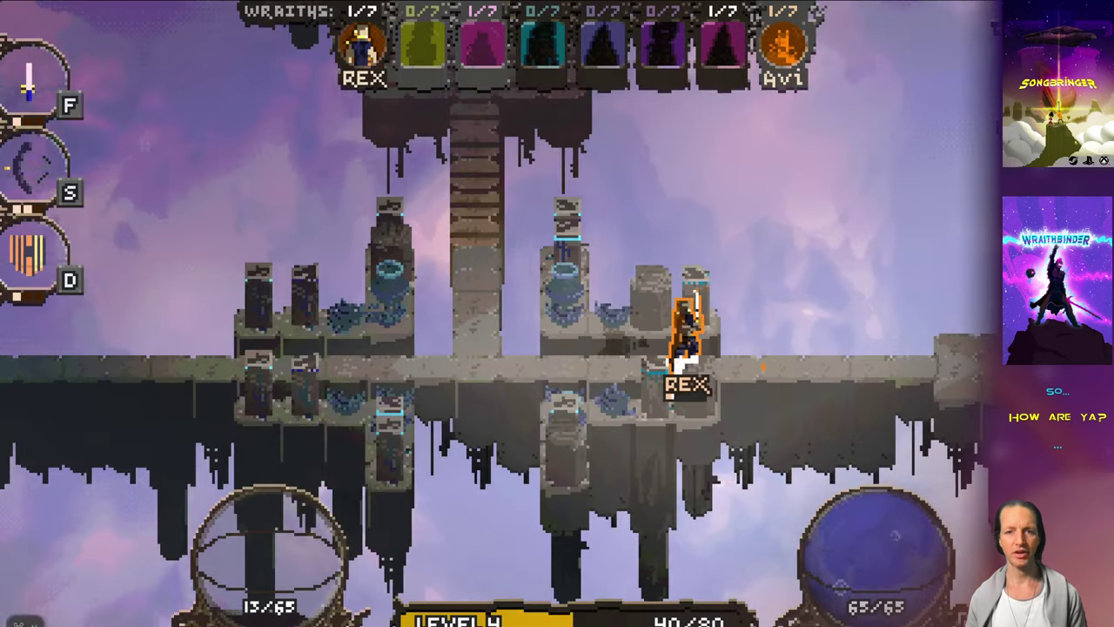
{"action": "key", "text": "Right"}
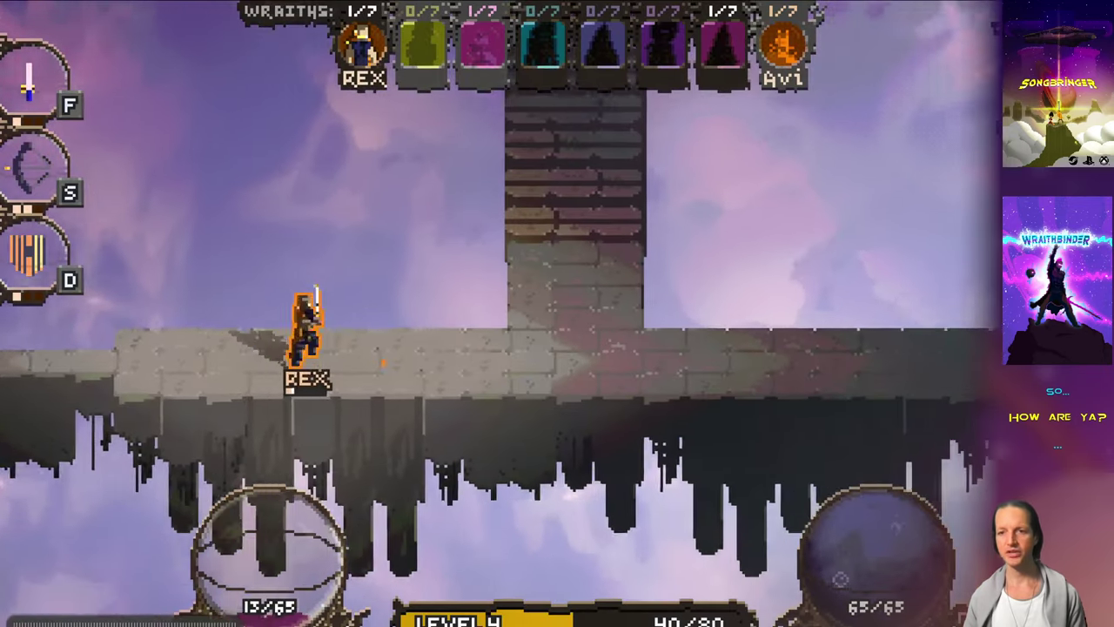
{"action": "key", "text": "k"}
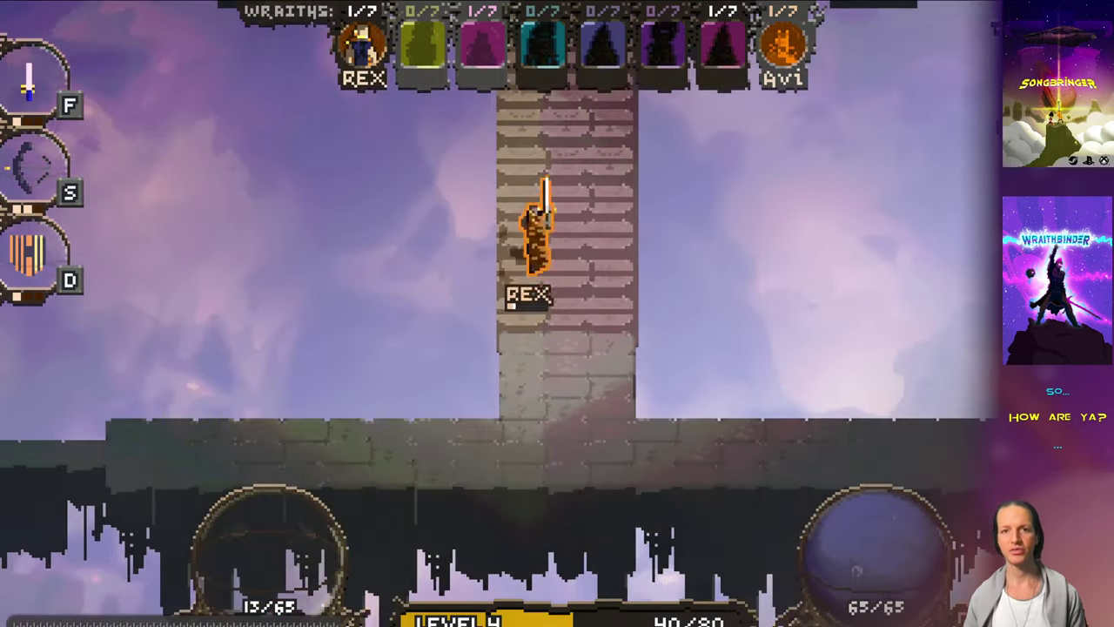
{"action": "key", "text": "l"}
{"action": "key", "text": "k"}
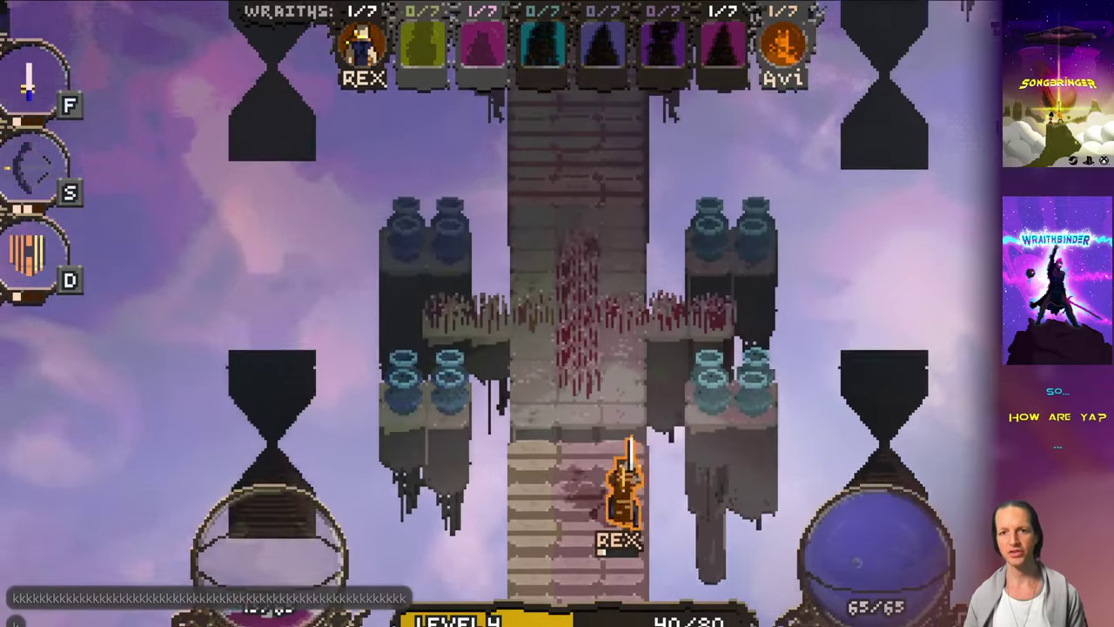
Step: Run Rex north to the brazier platform and east down the stepped bridge to the platform with the hourglass
{"action": "key", "text": "Up"}
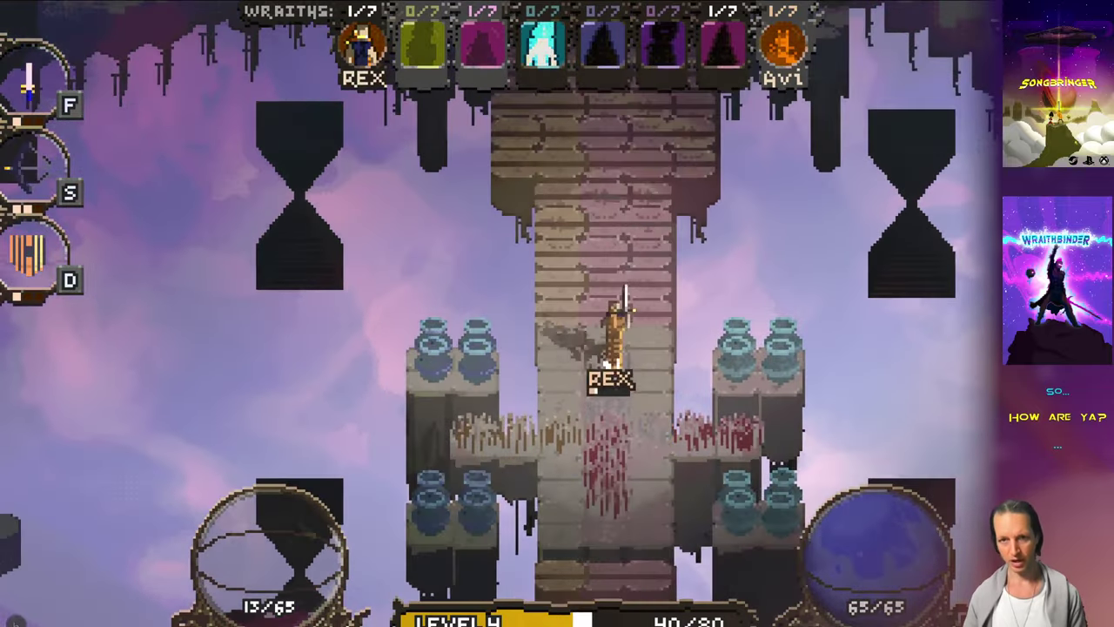
{"action": "key", "text": "Up"}
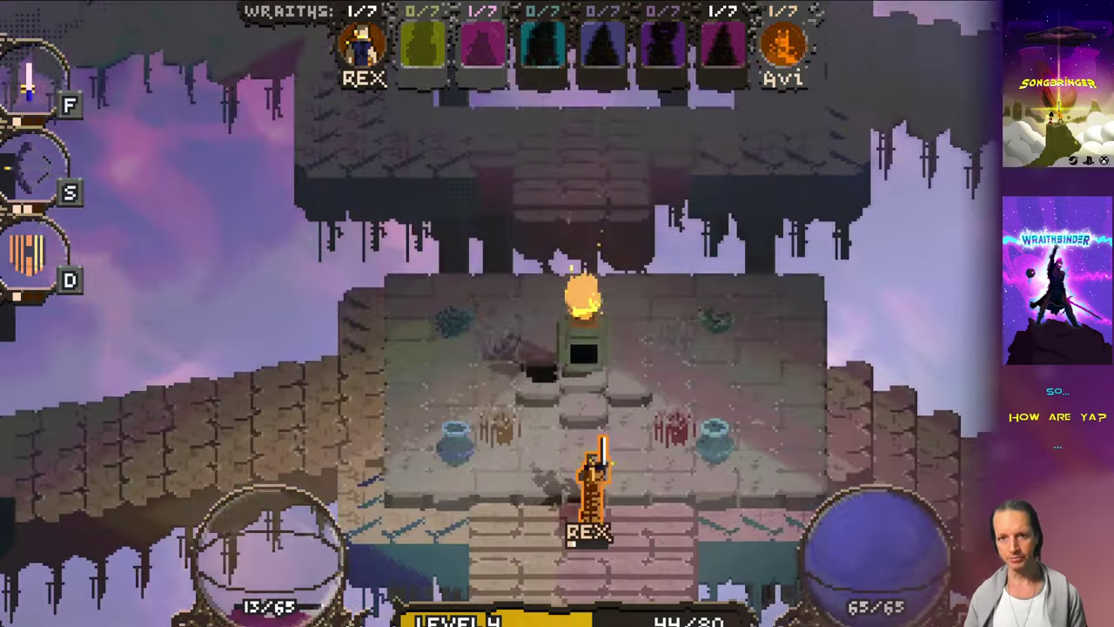
{"action": "key", "text": "Right"}
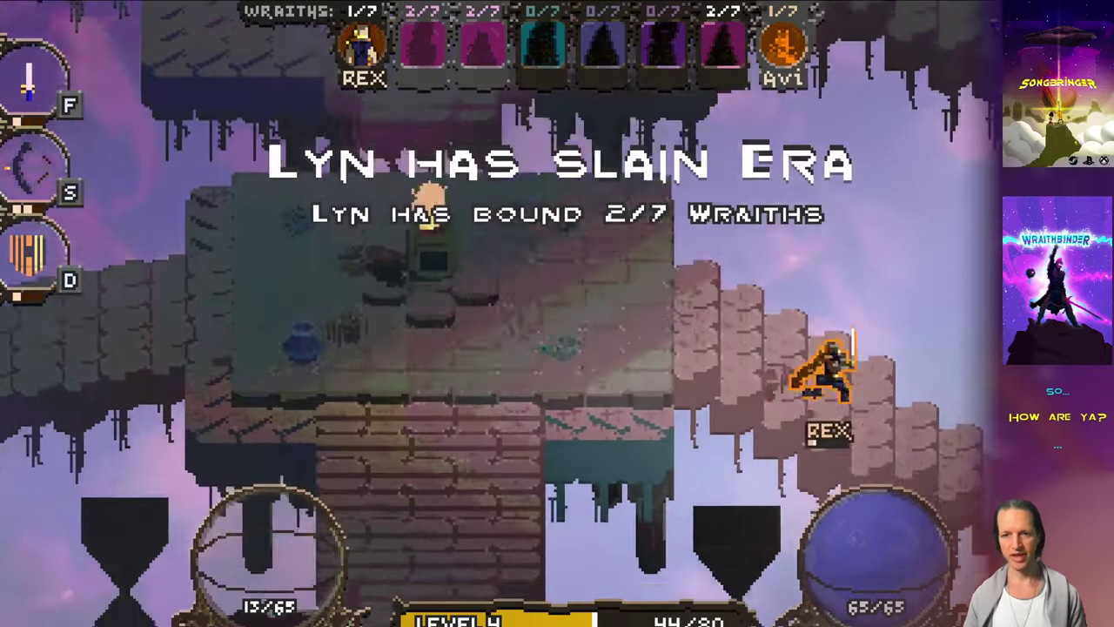
{"action": "key", "text": "Right"}
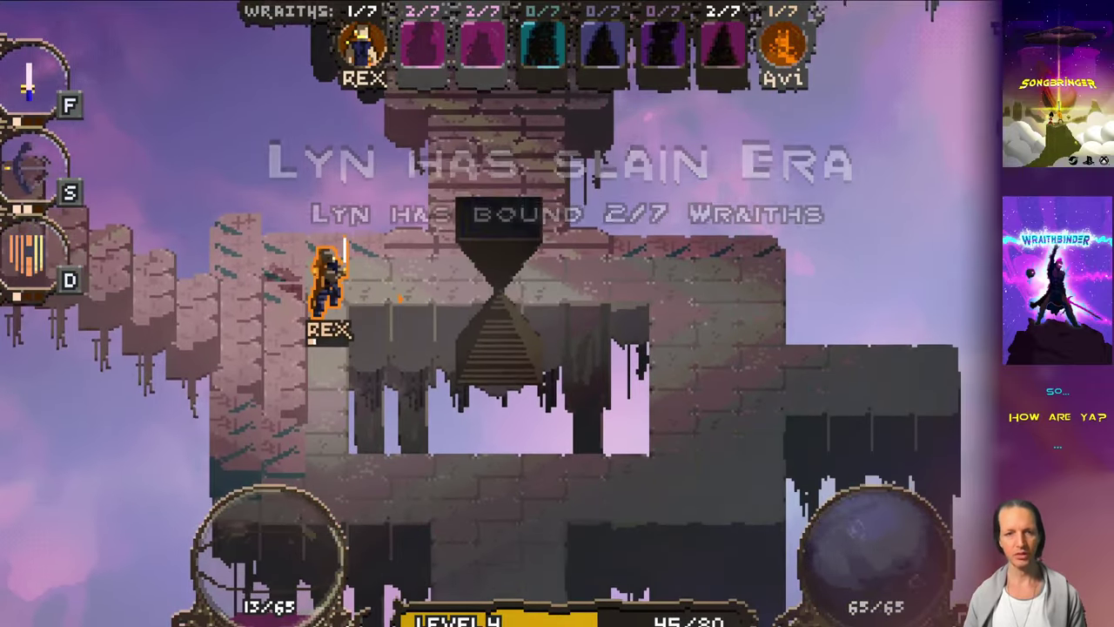
Step: Pause the match, switch to iTerm and move on to the changelog entry about matches that would not end
{"action": "key", "text": "Escape"}
{"action": "key", "text": "super+Tab"}
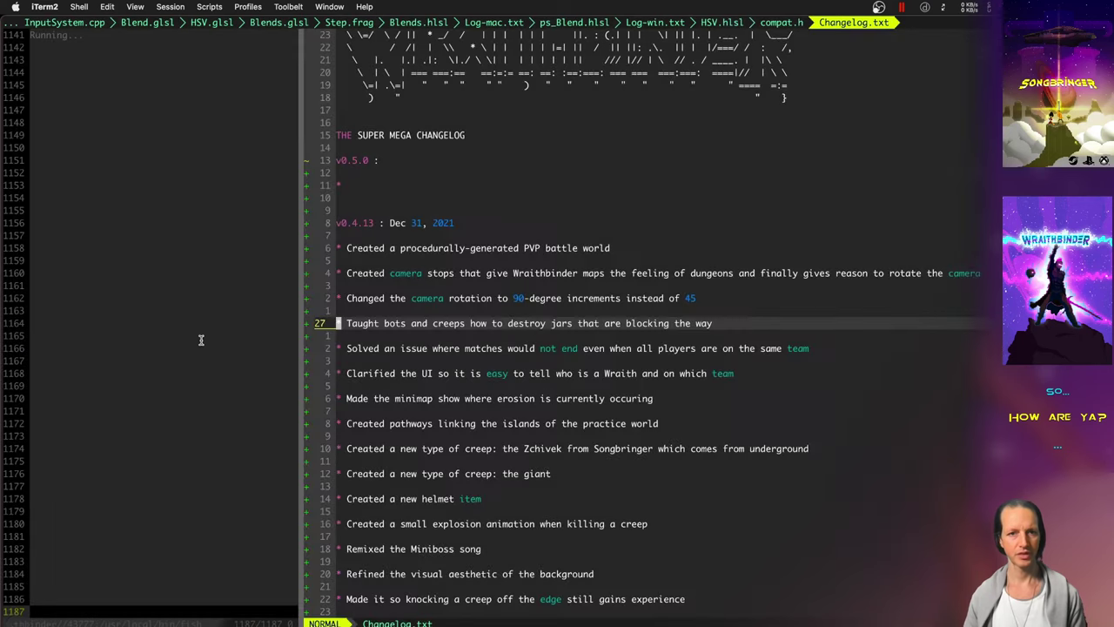
{"action": "key", "text": "j"}
{"action": "key", "text": "j"}
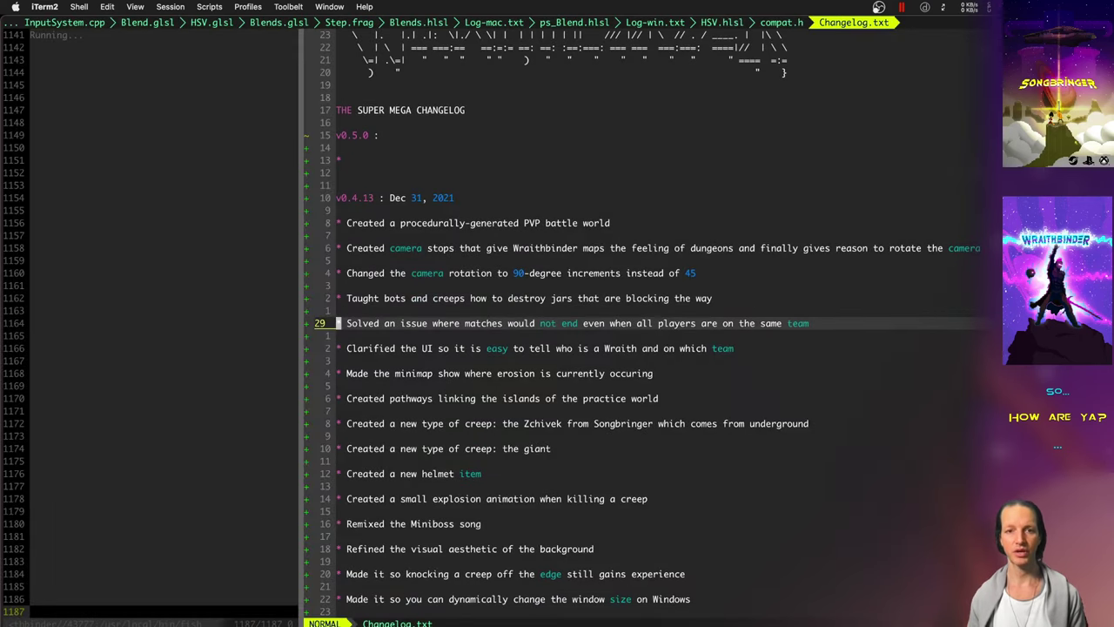
Step: Switch back to Wraithbinder, resume the match and run Rex around the hourglass platform and south down the stone walkway
{"action": "key", "text": "super+Tab"}
{"action": "key", "text": "Return"}
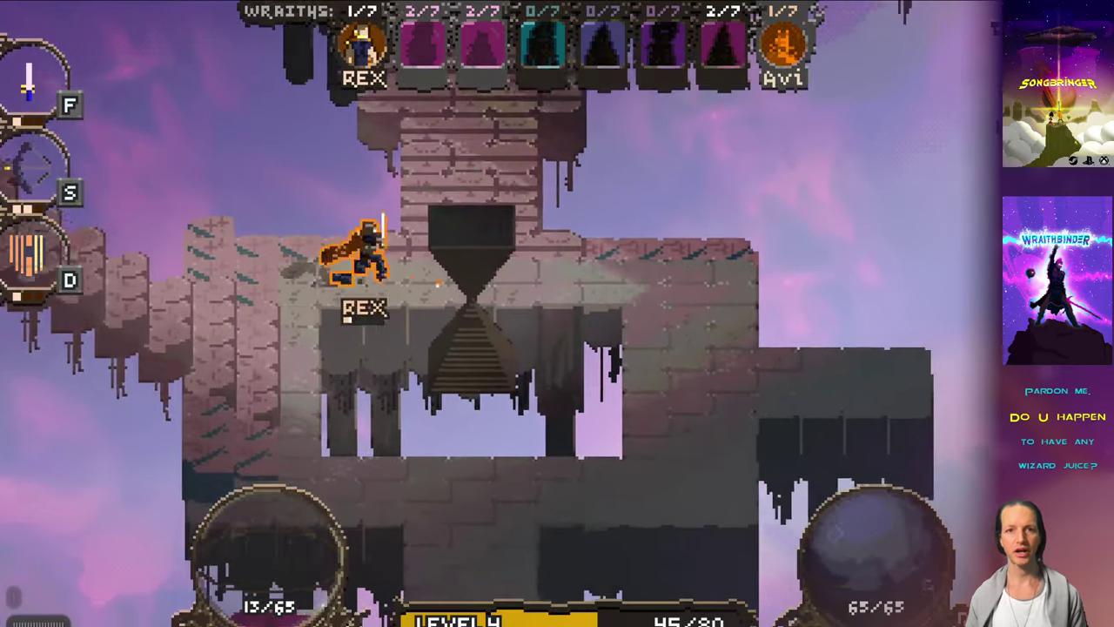
{"action": "key", "text": "l"}
{"action": "key", "text": "j"}
{"action": "key", "text": "h"}
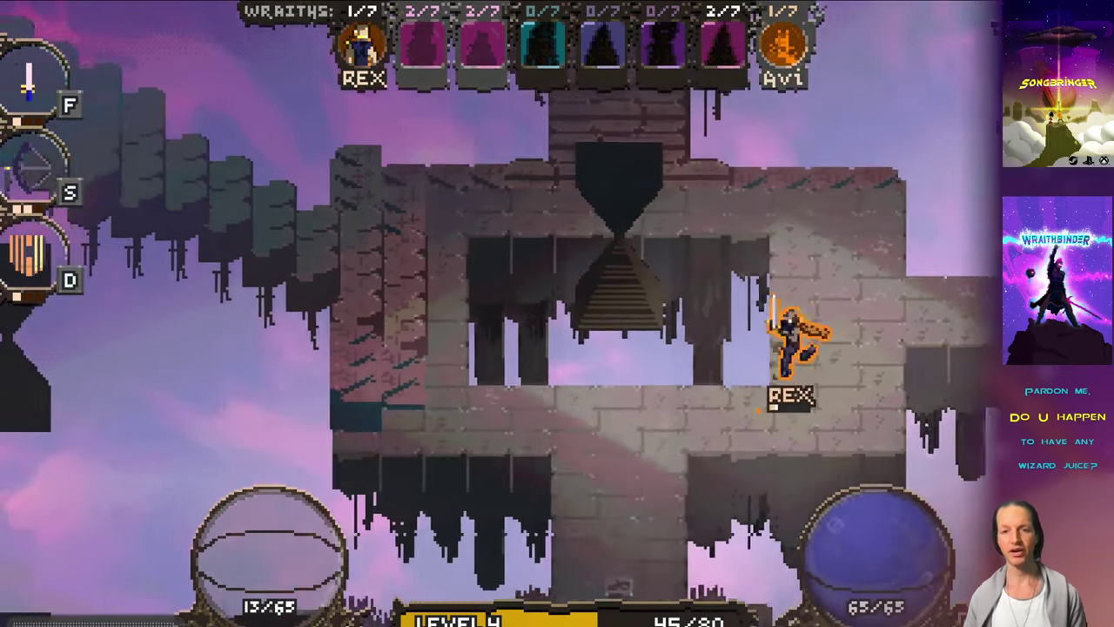
{"action": "key", "text": "h"}
{"action": "key", "text": "j"}
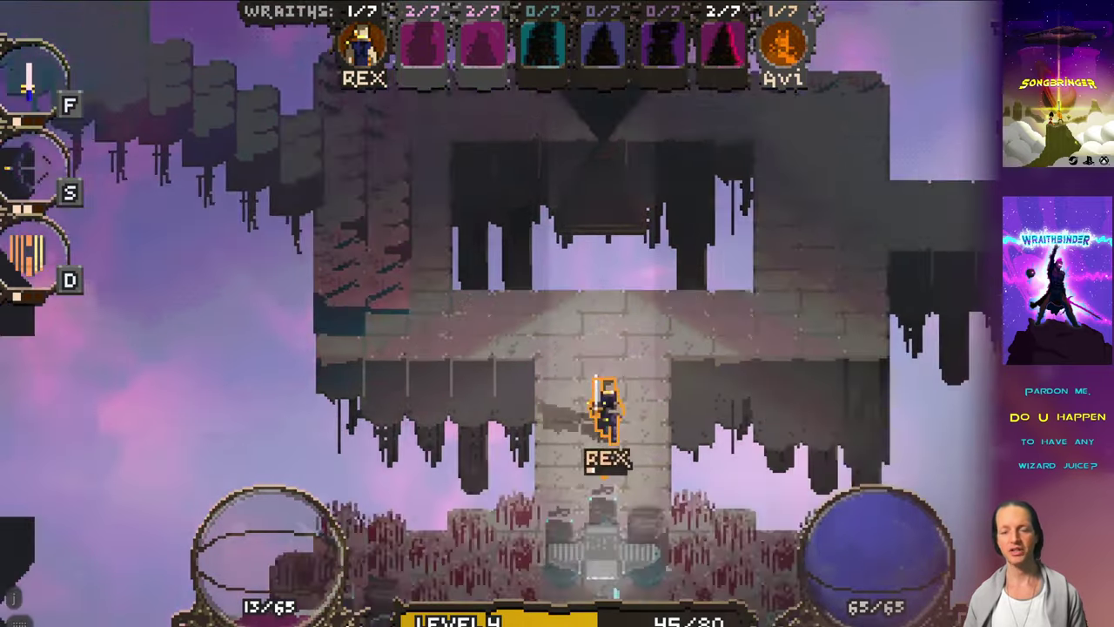
Step: Run Rex across the red-grass graveyard platform, swinging the sword, and continue south past the graves
{"action": "key", "text": "h"}
{"action": "key", "text": "f"}
{"action": "key", "text": "j"}
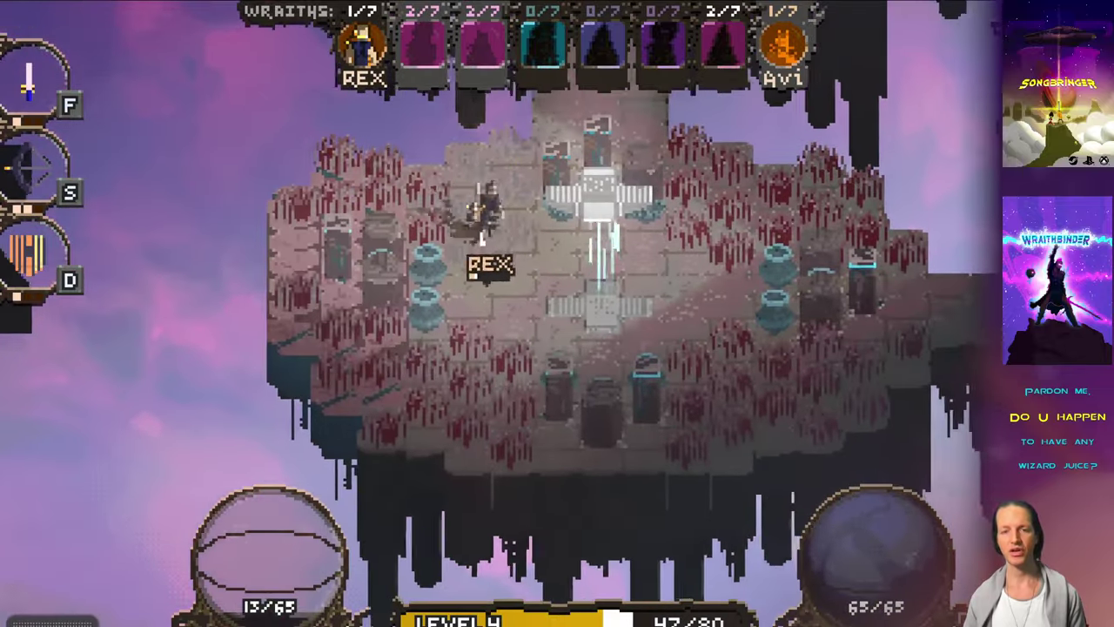
{"action": "key", "text": "l"}
{"action": "key", "text": "j"}
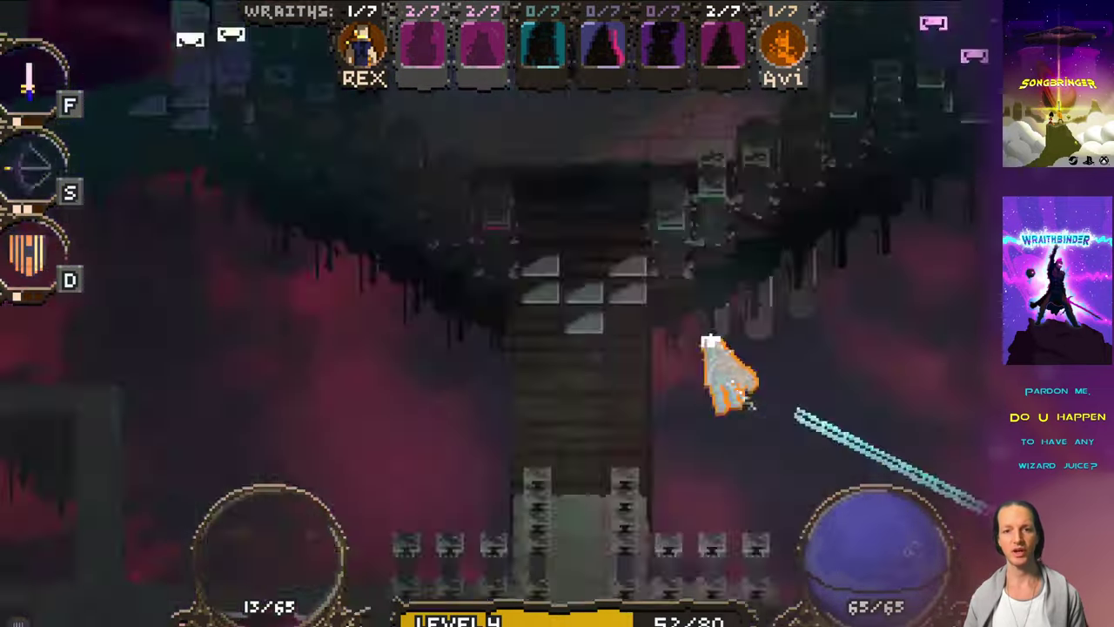
Step: Bring Rex onto the blue-grass graveyard platform and smash the two jars on its west side with the sword
{"action": "key", "text": "j"}
{"action": "key", "text": "h"}
{"action": "key", "text": "f"}
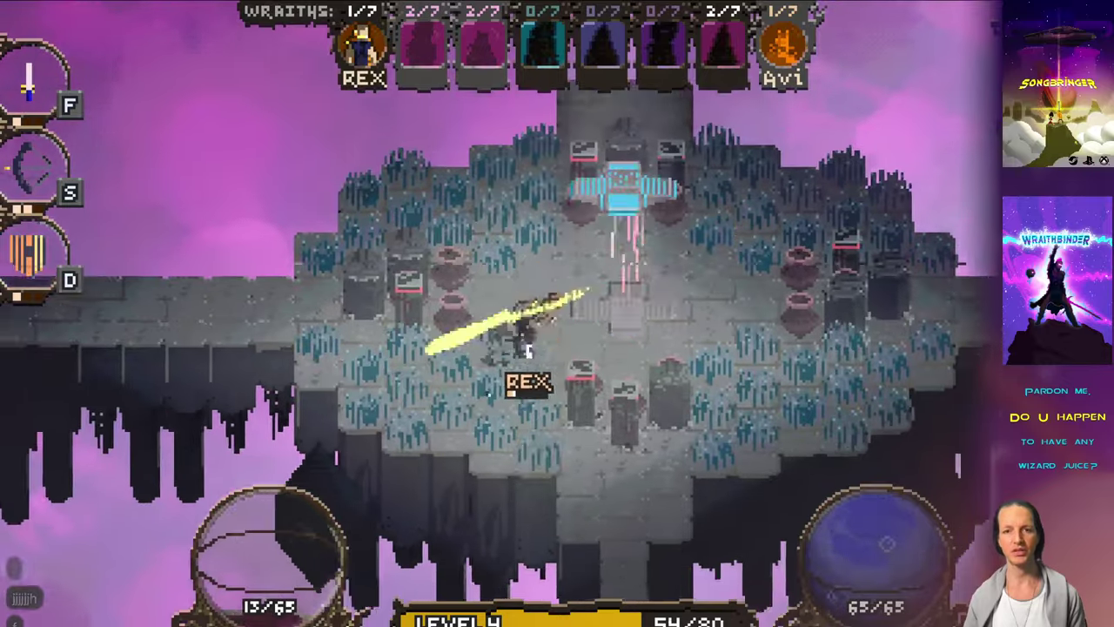
{"action": "key", "text": "h"}
{"action": "key", "text": "k"}
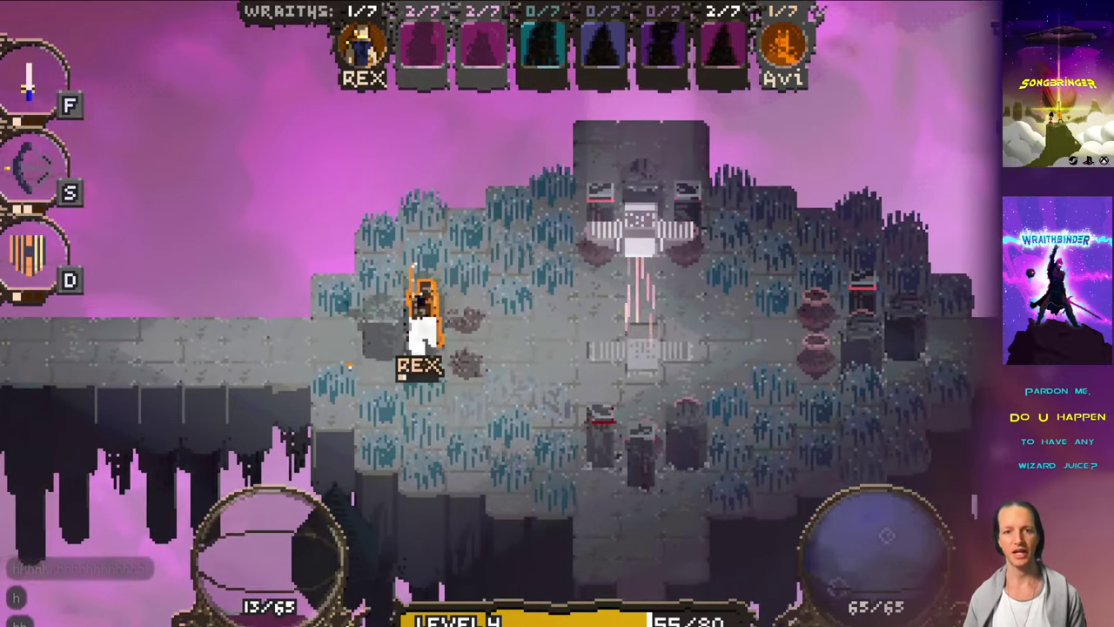
Step: Run Rex along the stone walkways to the narrow bridge flanked by jar pedestals and dark pyramids
{"action": "key", "text": "l"}
{"action": "key", "text": "h"}
{"action": "key", "text": "j"}
{"action": "key", "text": "f"}
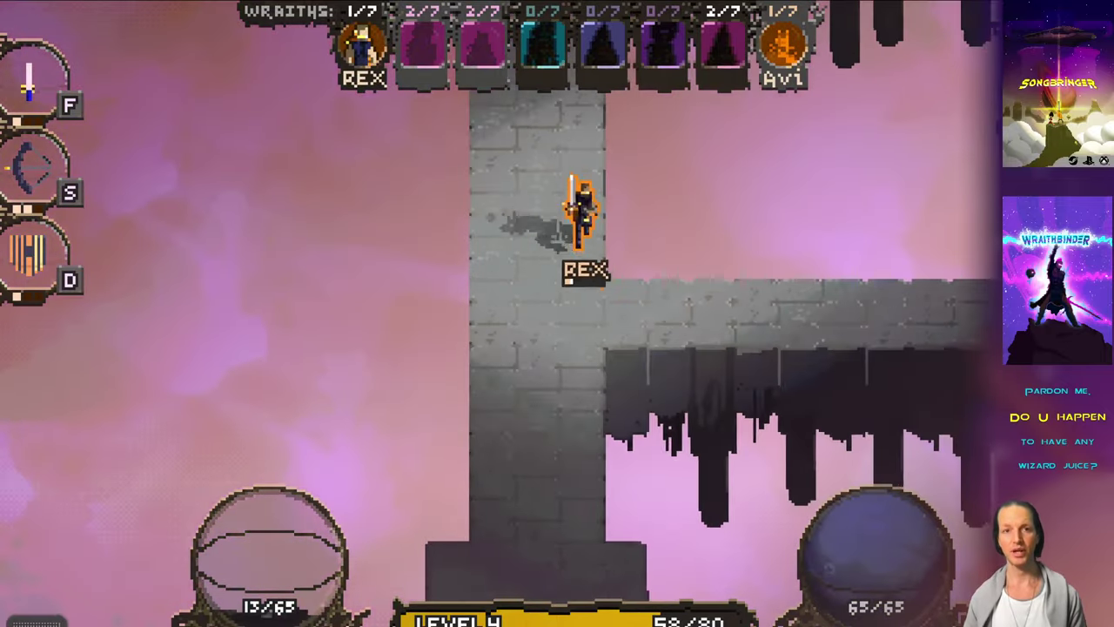
{"action": "key", "text": "l"}
{"action": "key", "text": "f"}
{"action": "key", "text": "h"}
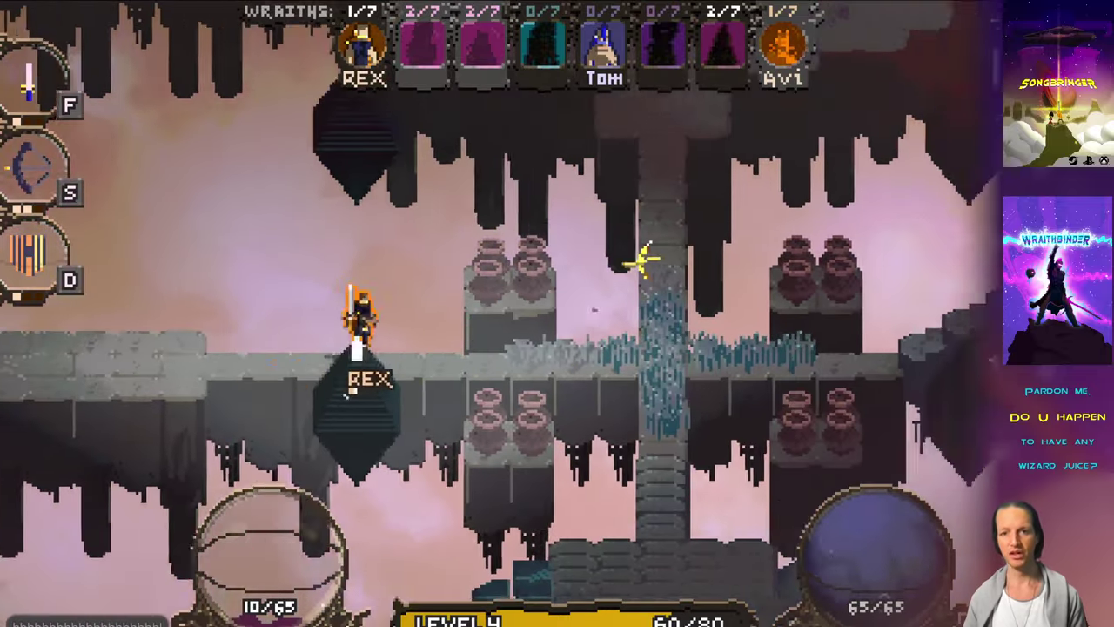
Step: Position Rex beside the dark pyramid and shoot the bow east along the bridge at the approaching enemies
{"action": "key", "text": "l"}
{"action": "key", "text": "h"}
{"action": "key", "text": "h"}
{"action": "key", "text": "l"}
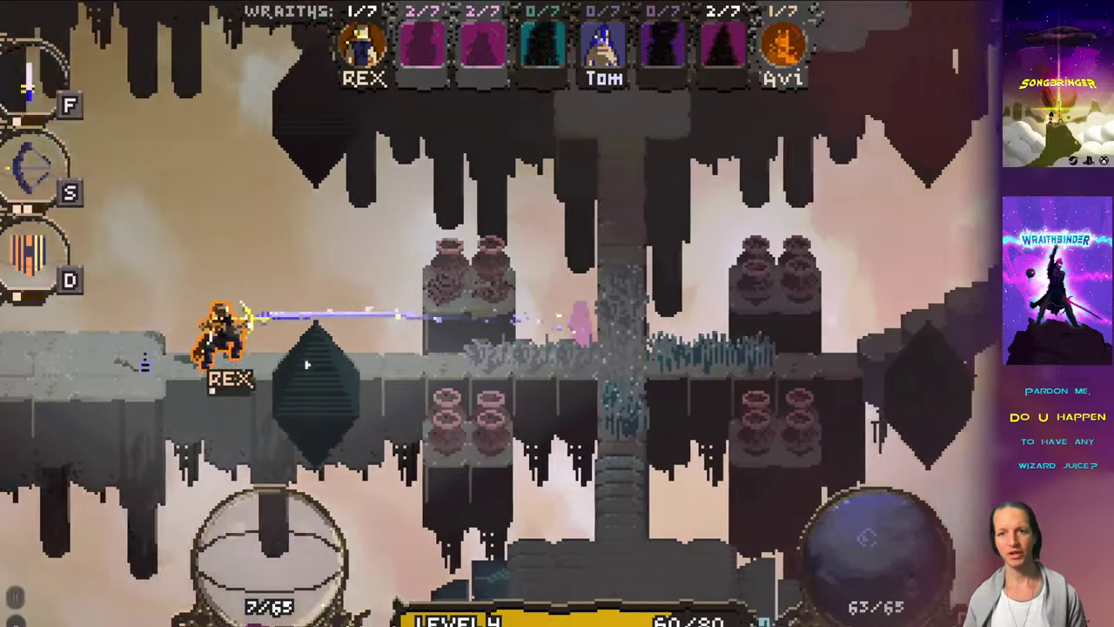
{"action": "key", "text": "s"}
{"action": "key", "text": "s"}
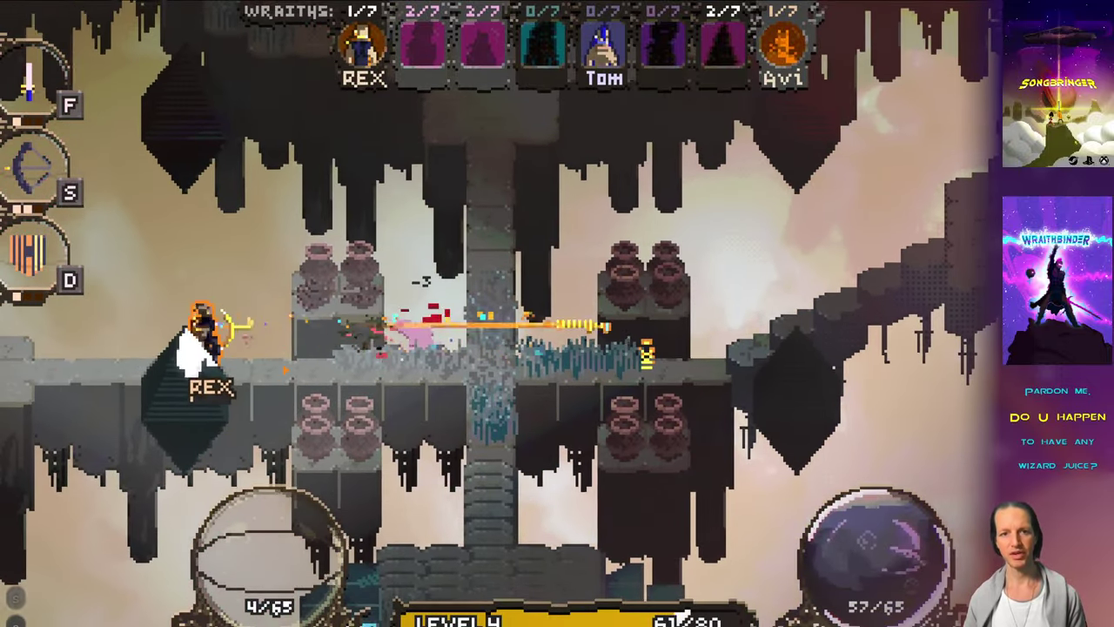
{"action": "key", "text": "s"}
{"action": "key", "text": "s"}
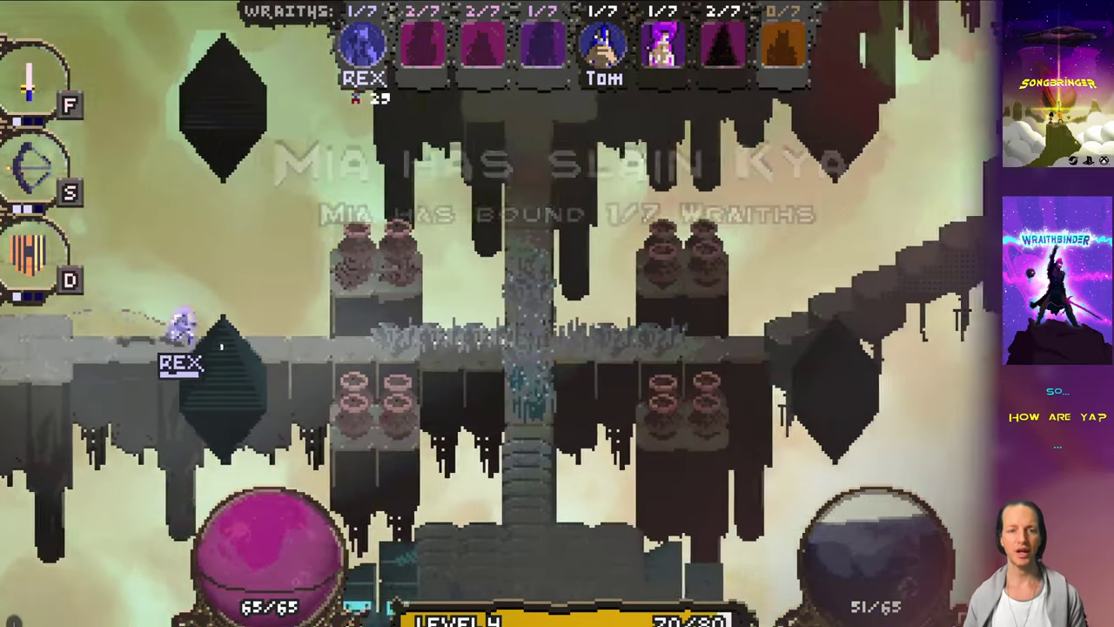
Step: Run Rex across the grassy bridge, down to the diamond-emblem platform and east up the stepped bridge toward the pillared walkway
{"action": "key", "text": "Left"}
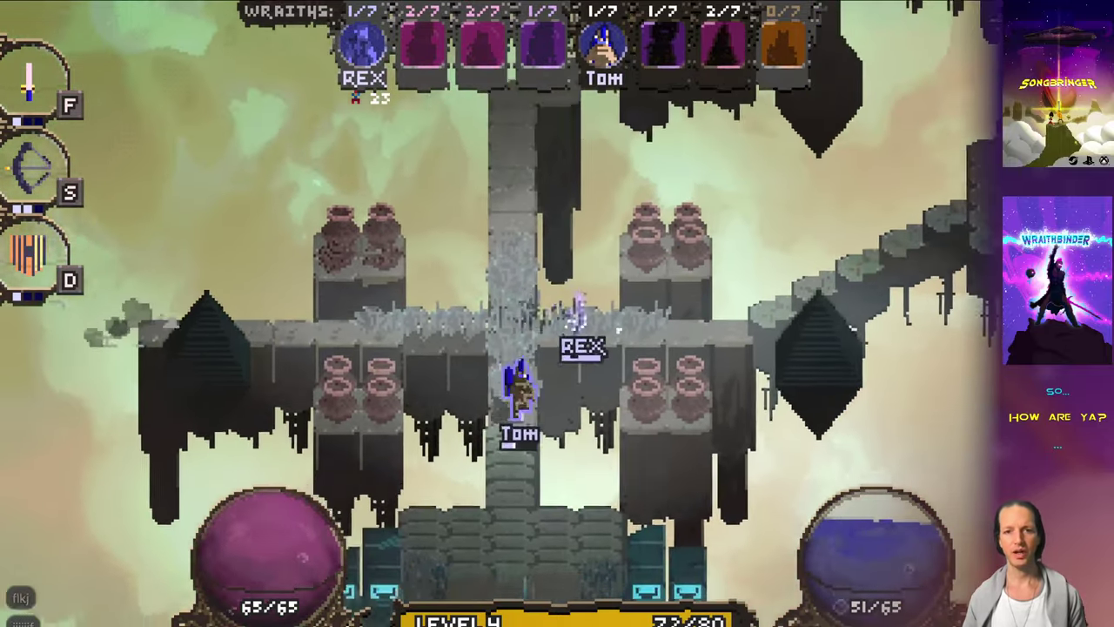
{"action": "key", "text": "Down"}
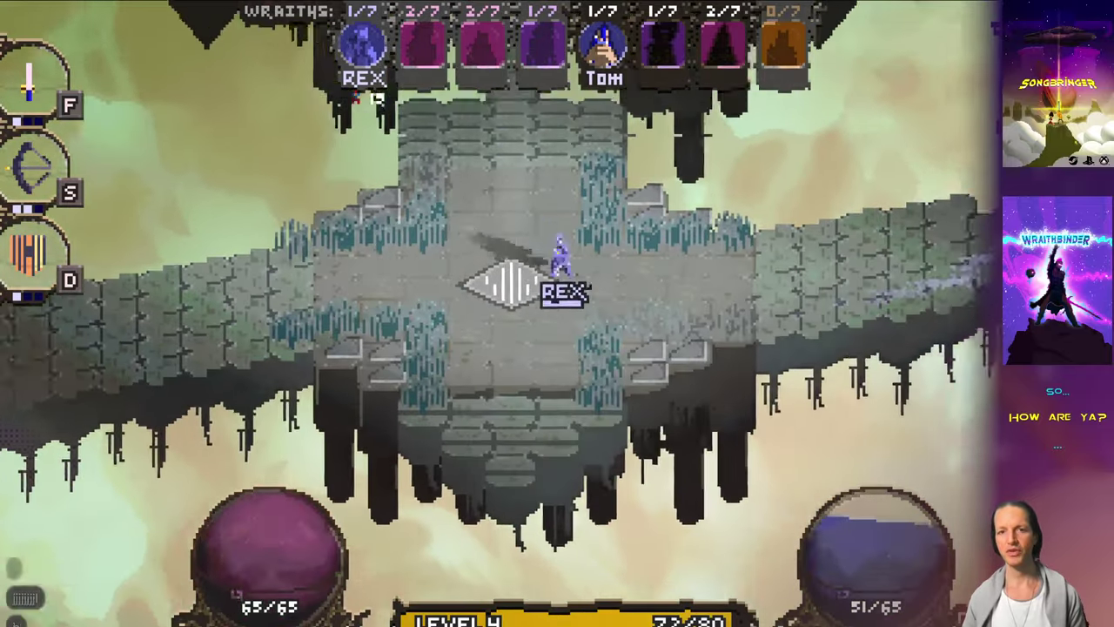
{"action": "key", "text": "Right"}
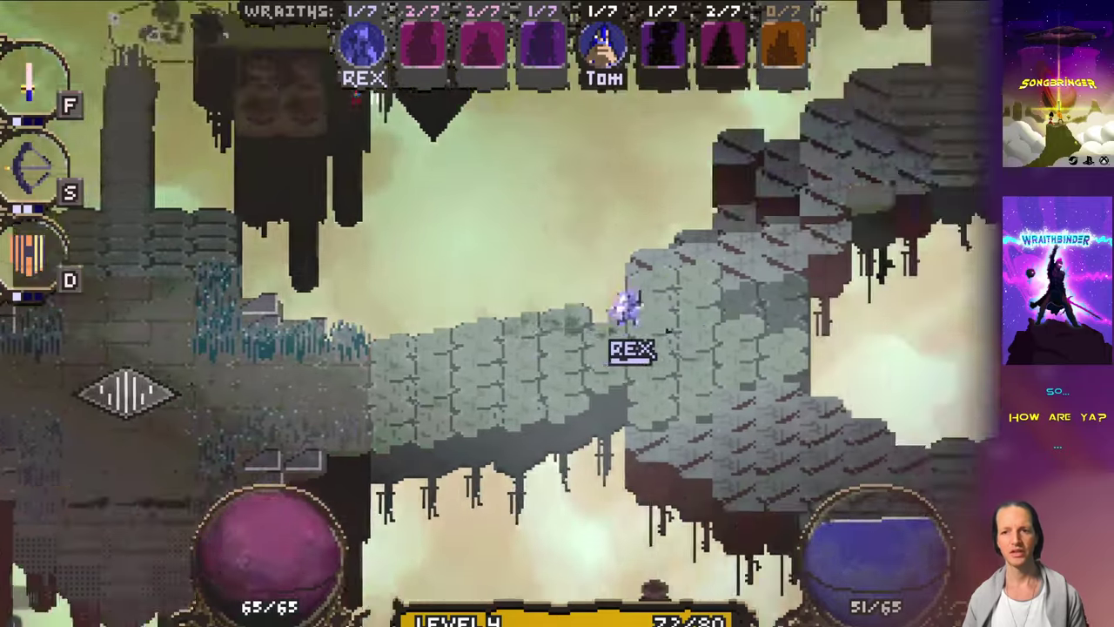
{"action": "key", "text": "Right"}
{"action": "key", "text": "Down"}
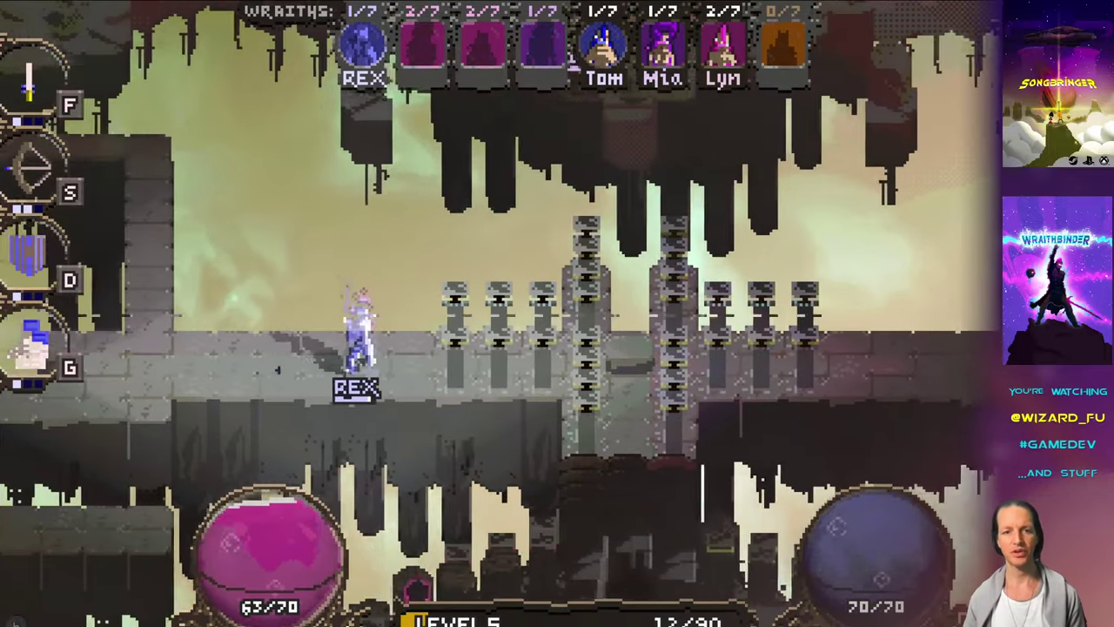
Step: Pause the match to check the changelog entry about the clarified Wraith and team UI, and resume play
{"action": "key", "text": "Escape"}
{"action": "key", "text": "super+Tab"}
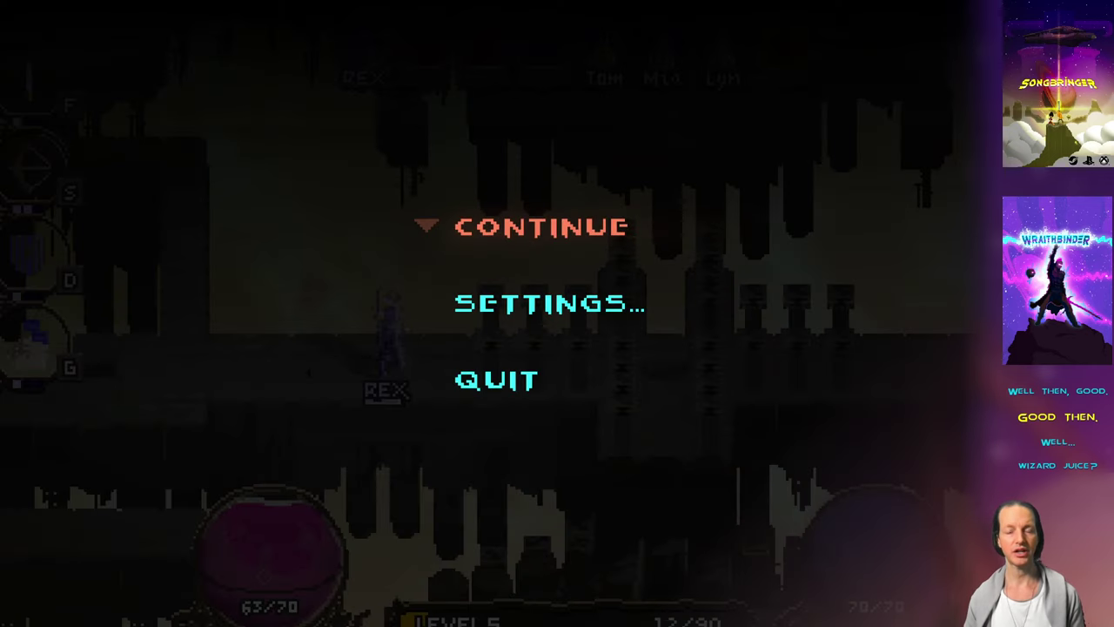
{"action": "key", "text": "Return"}
Step: Move Rex back and forth on the walkway west of the stone pillars to show the Wraith and team display
{"action": "key", "text": "Left"}
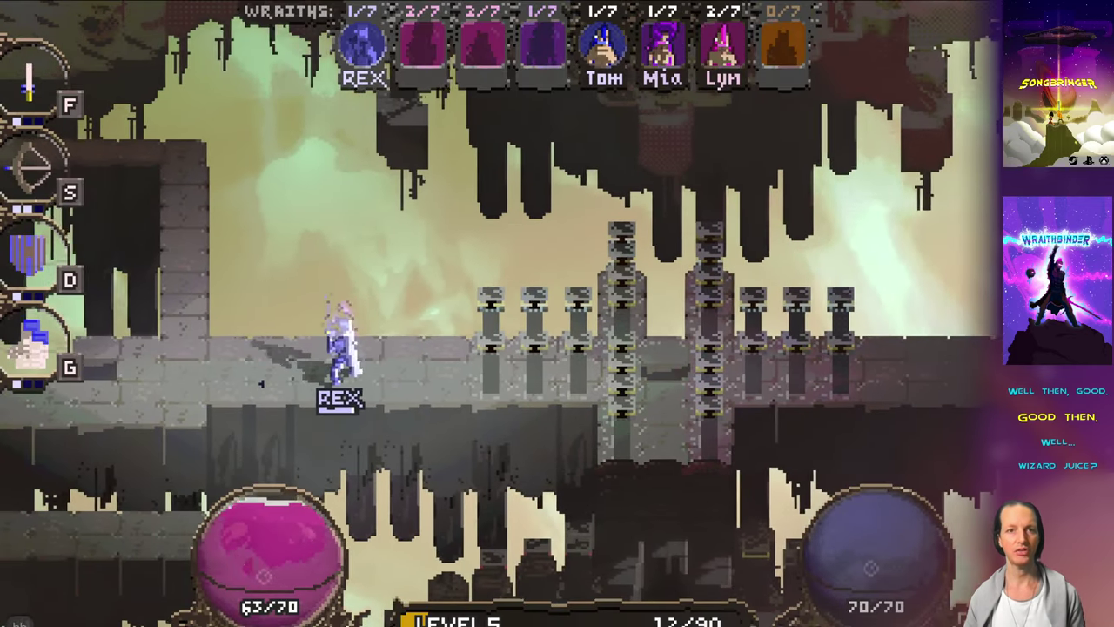
{"action": "key", "text": "Left"}
{"action": "key", "text": "Left"}
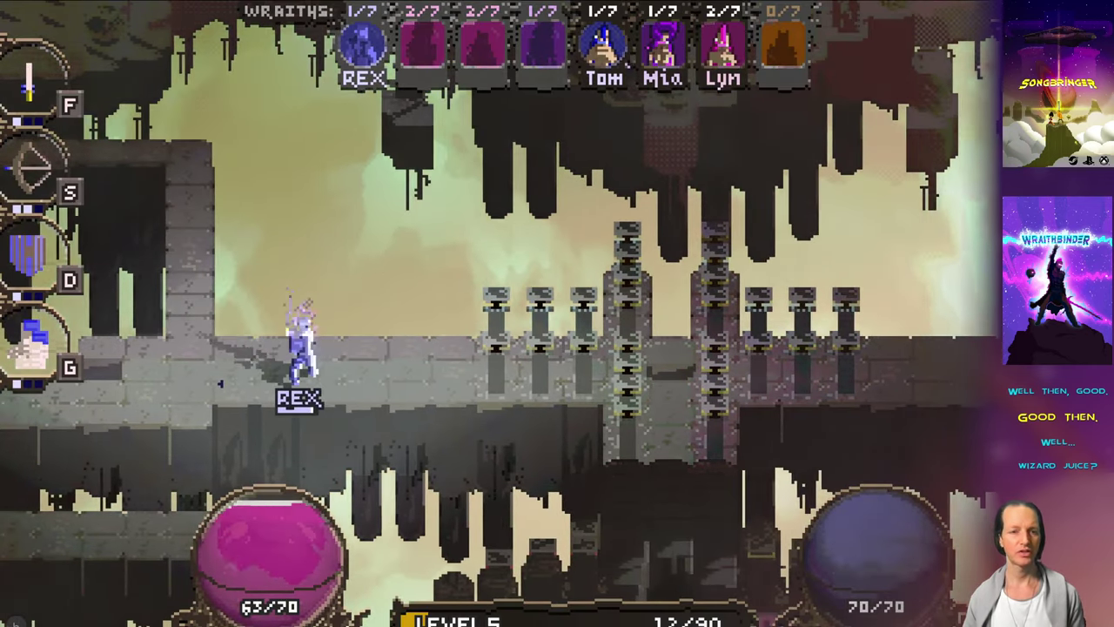
{"action": "key", "text": "Right"}
{"action": "key", "text": "Up"}
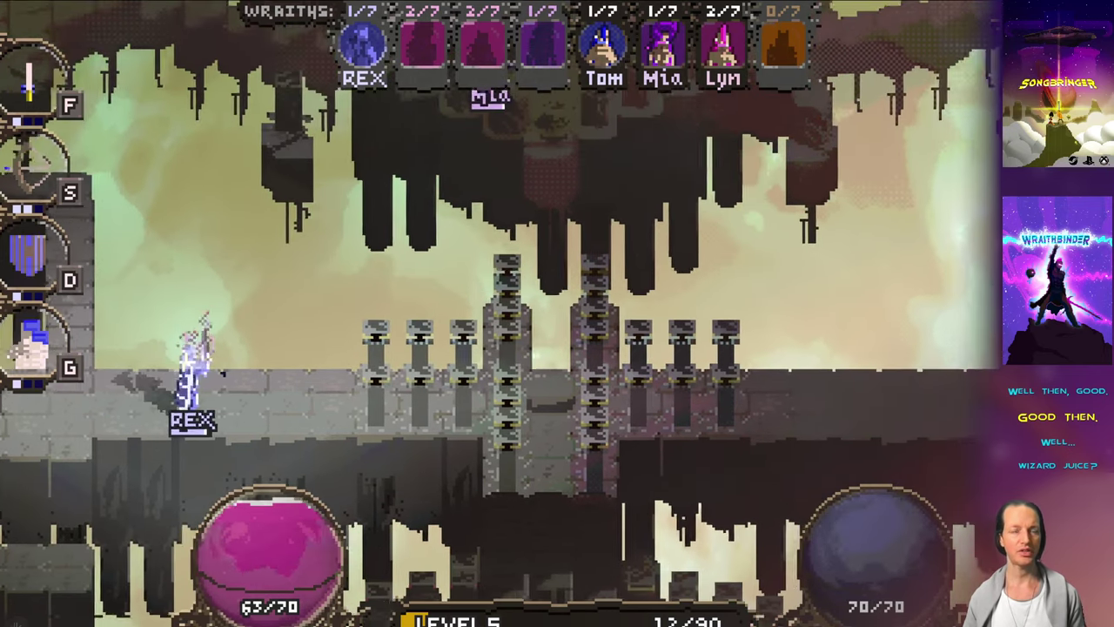
{"action": "key", "text": "Down"}
{"action": "key", "text": "Right"}
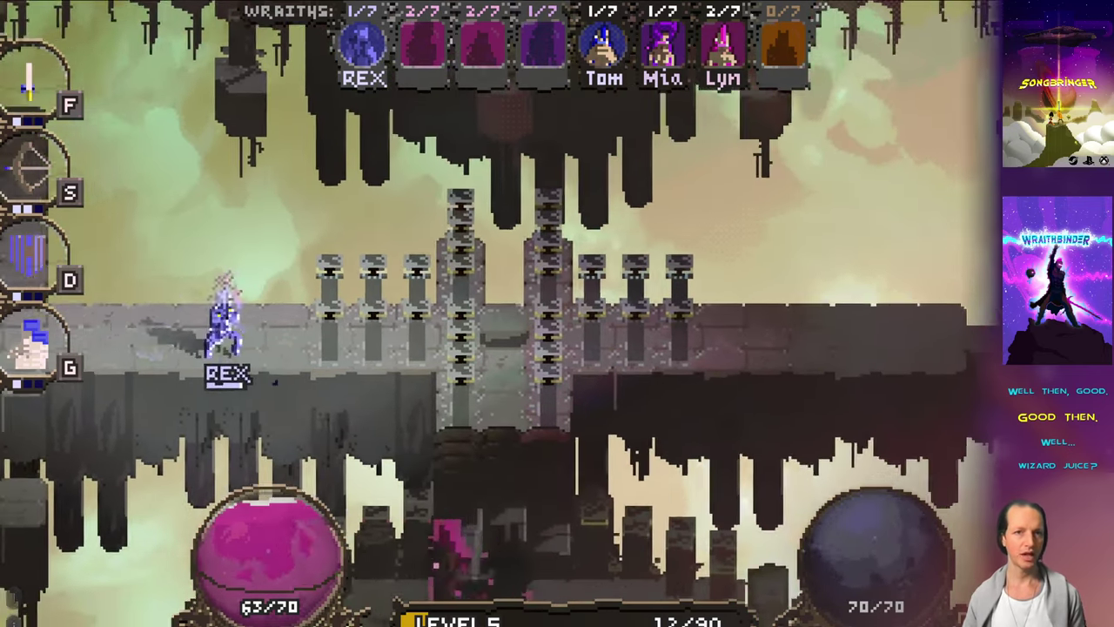
{"action": "key", "text": "Left"}
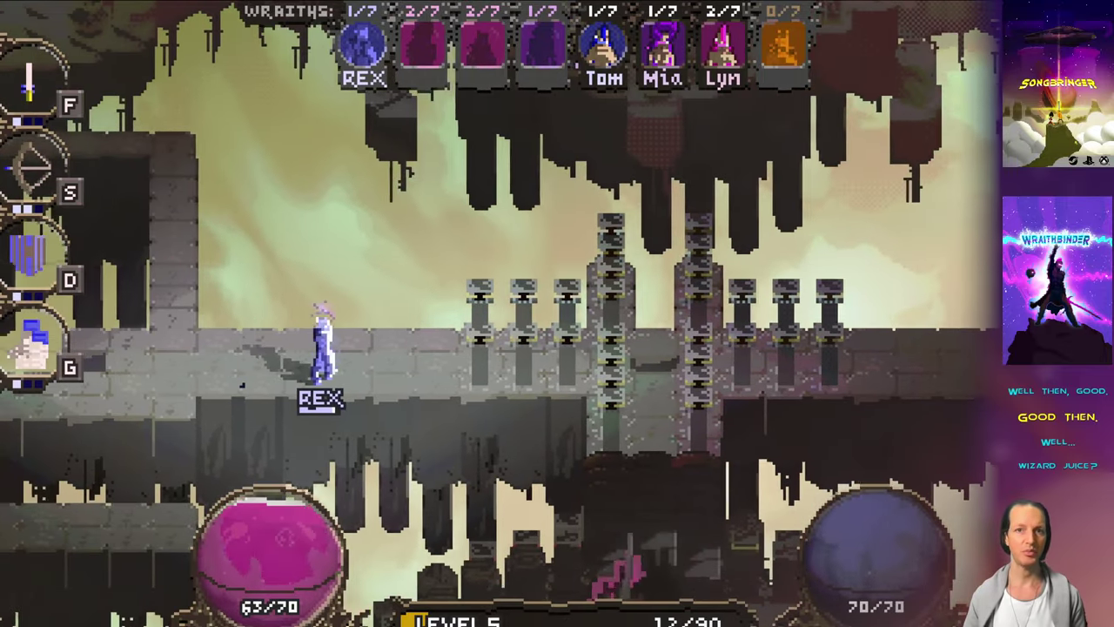
{"action": "key", "text": "Right"}
{"action": "key", "text": "Right"}
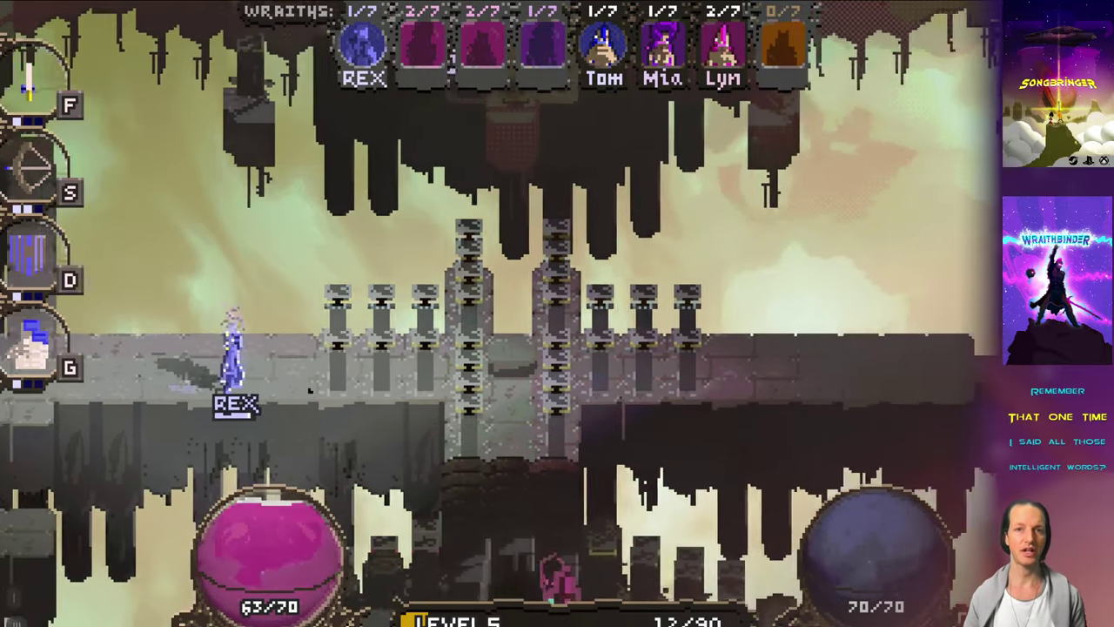
{"action": "key", "text": "Left"}
Step: Run Rex through the pillars and down the stairs to the statue's graveyard platform, circling around Lyn in combat
{"action": "key", "text": "Right"}
{"action": "key", "text": "Right"}
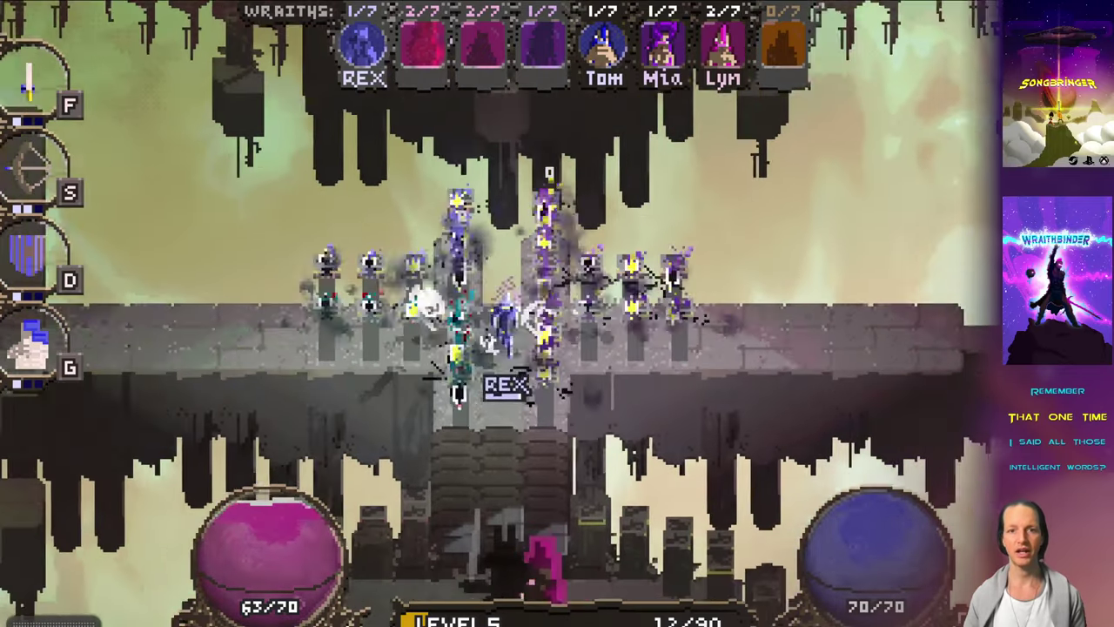
{"action": "key", "text": "Down"}
{"action": "key", "text": "Down"}
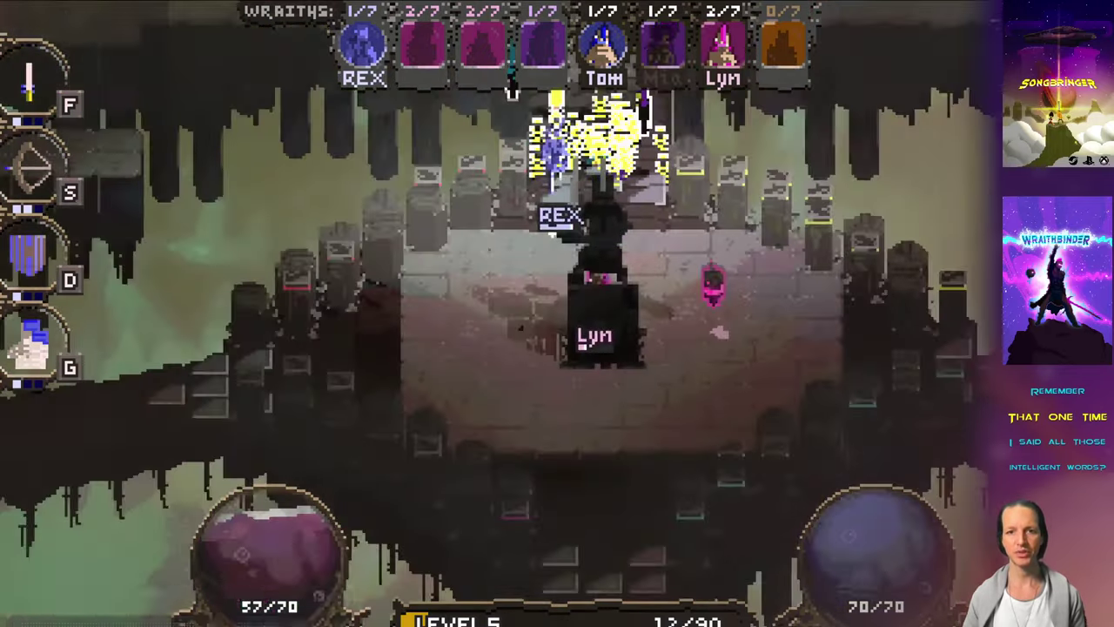
{"action": "key", "text": "Left"}
{"action": "key", "text": "Down"}
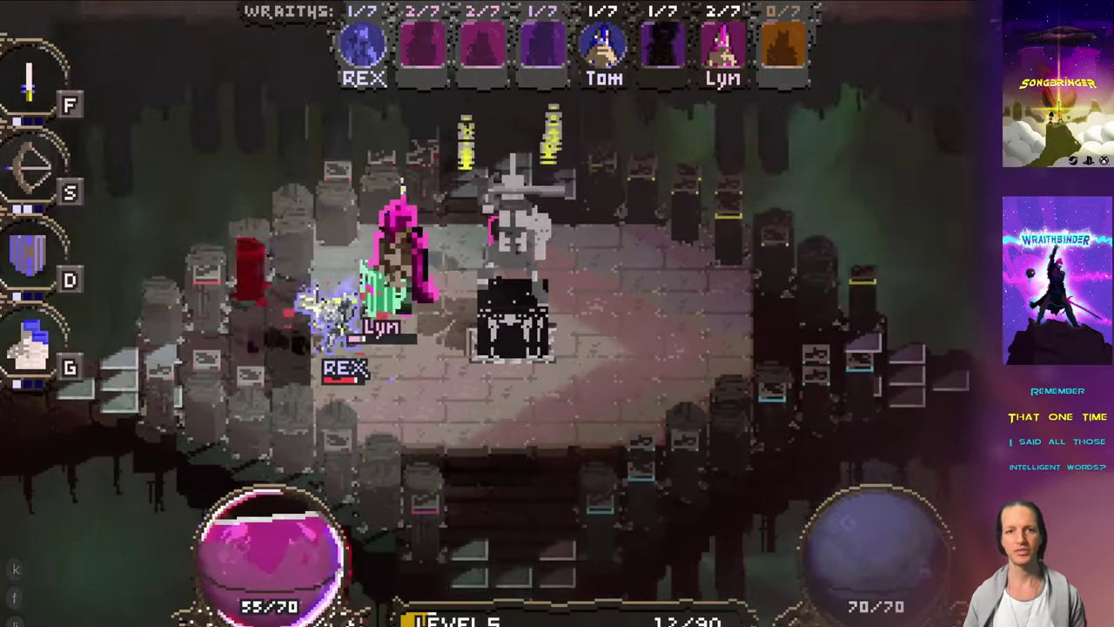
{"action": "key", "text": "Right"}
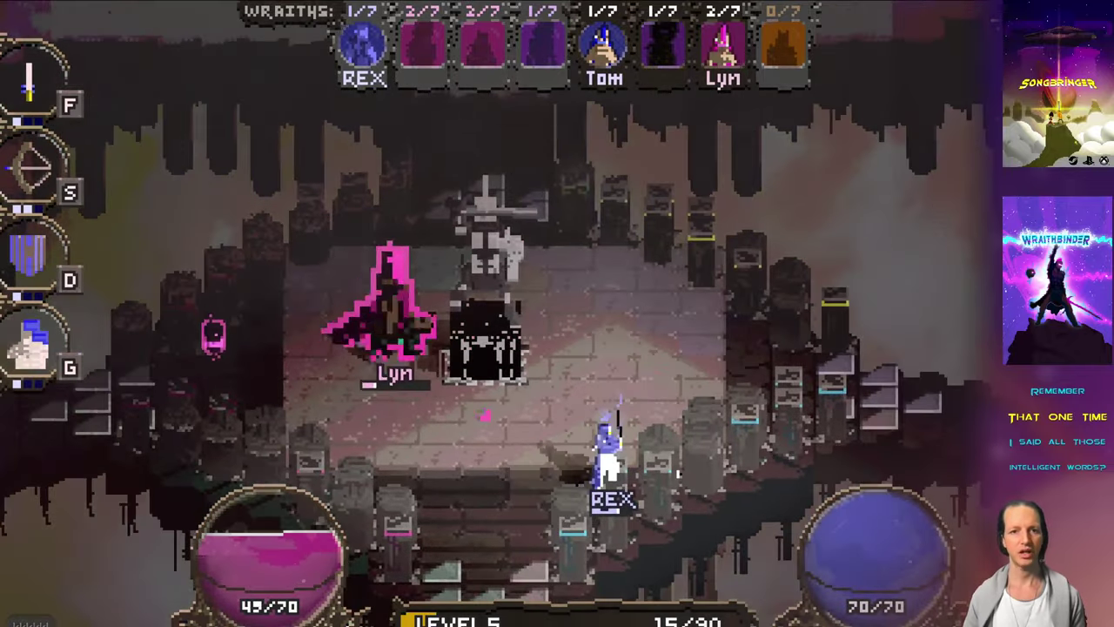
Step: Pause the match, switch to iTerm and move on to the changelog entry about pathways linking the practice world's islands
{"action": "key", "text": "Escape"}
{"action": "key", "text": "super+Tab"}
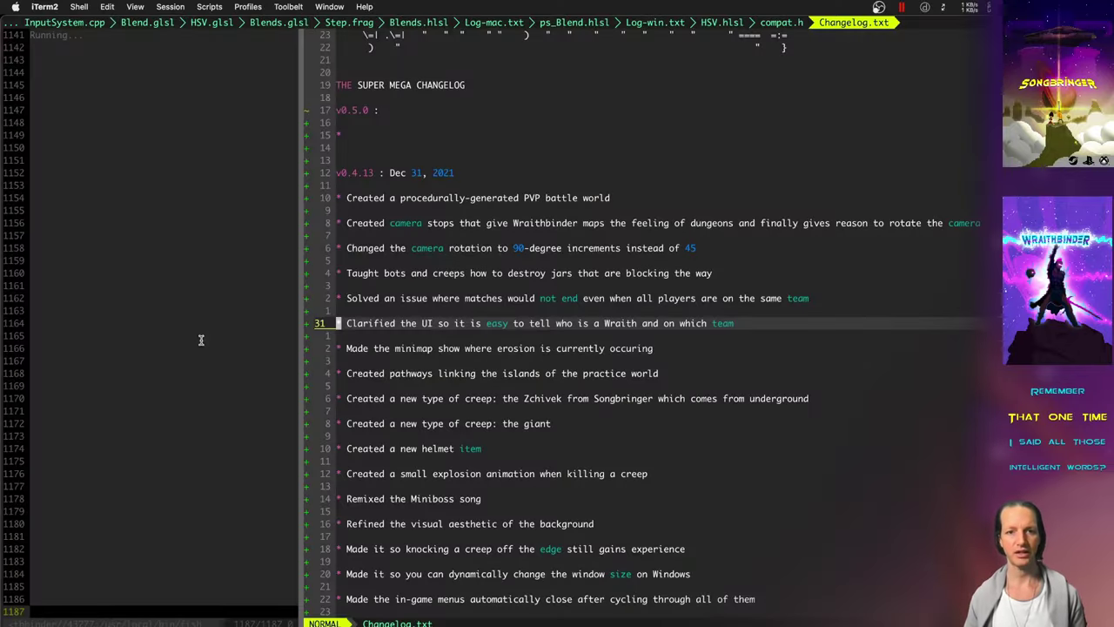
{"action": "key", "text": "j"}
{"action": "key", "text": "j"}
{"action": "key", "text": "j"}
{"action": "key", "text": "j"}
{"action": "key", "text": "j"}
{"action": "key", "text": "j"}
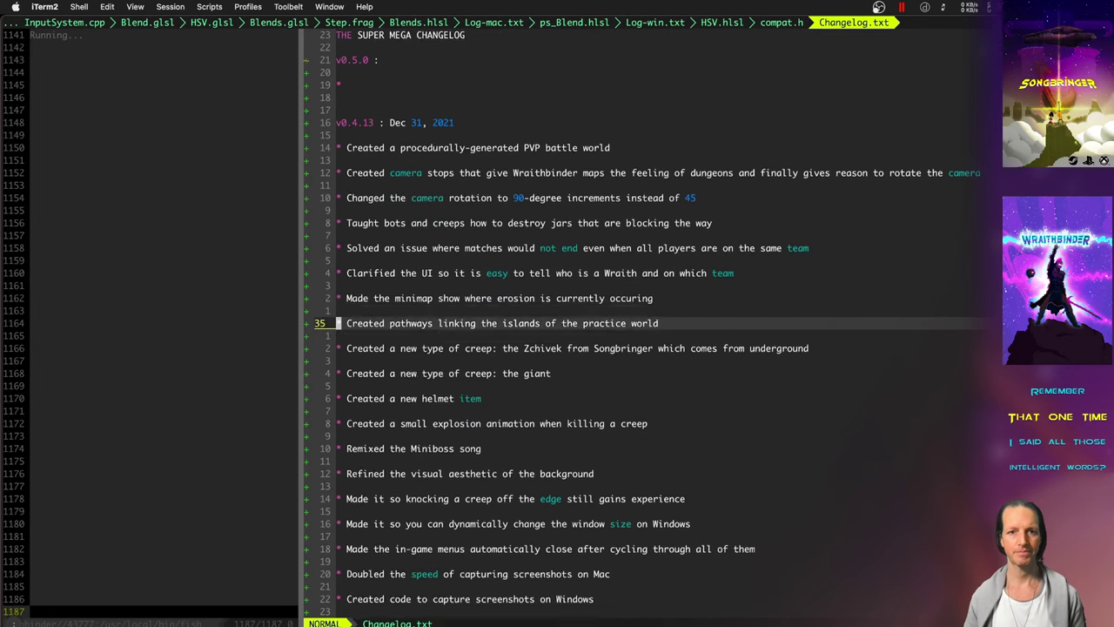
Step: Move on past the new creep types to the changelog entry about the new helmet item
{"action": "key", "text": "j"}
{"action": "key", "text": "j"}
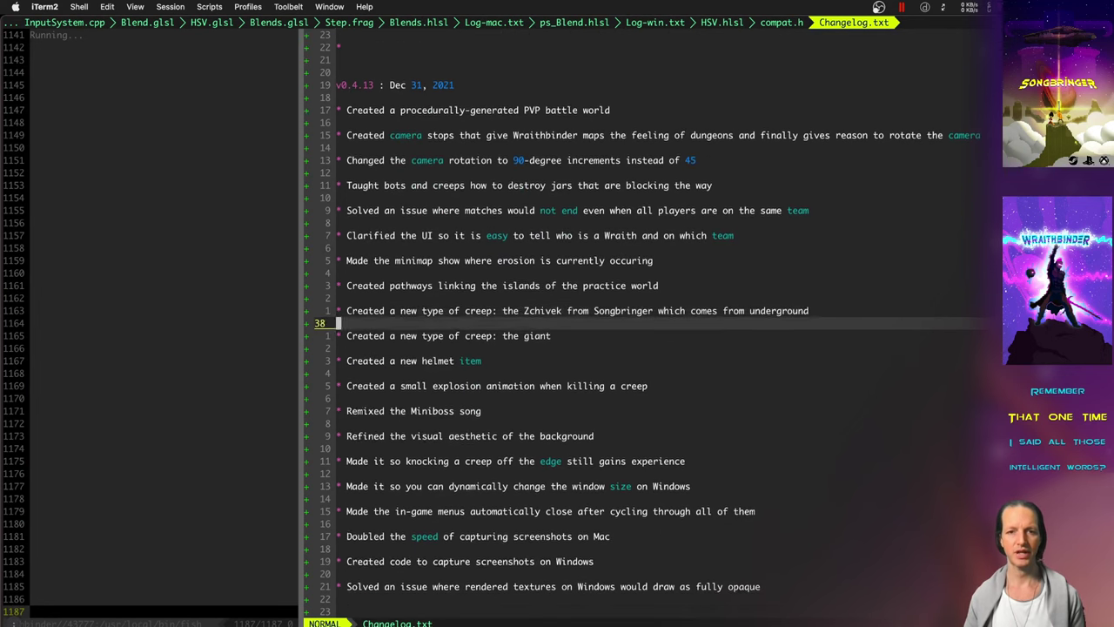
{"action": "key", "text": "j"}
{"action": "key", "text": "j"}
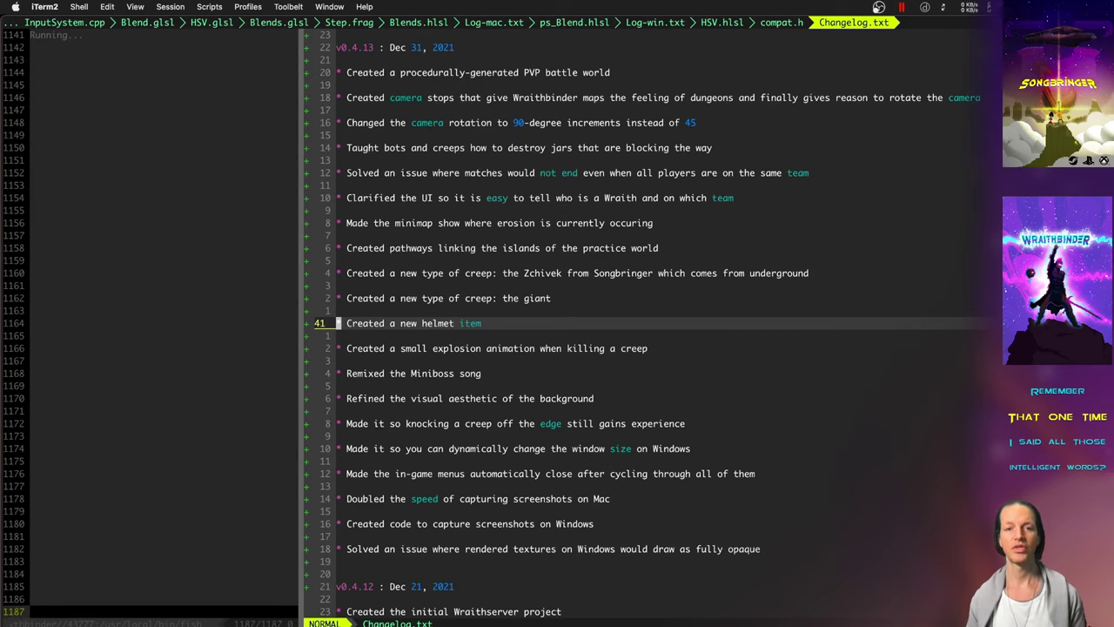
Step: Move on to the changelog entry about the background's visual aesthetic, highlight it briefly, and switch back to Wraithbinder
{"action": "key", "text": "j"}
{"action": "key", "text": "j"}
{"action": "key", "text": "j"}
{"action": "key", "text": "j"}
{"action": "key", "text": "j"}
{"action": "key", "text": "j"}
{"action": "key", "text": "shift+v"}
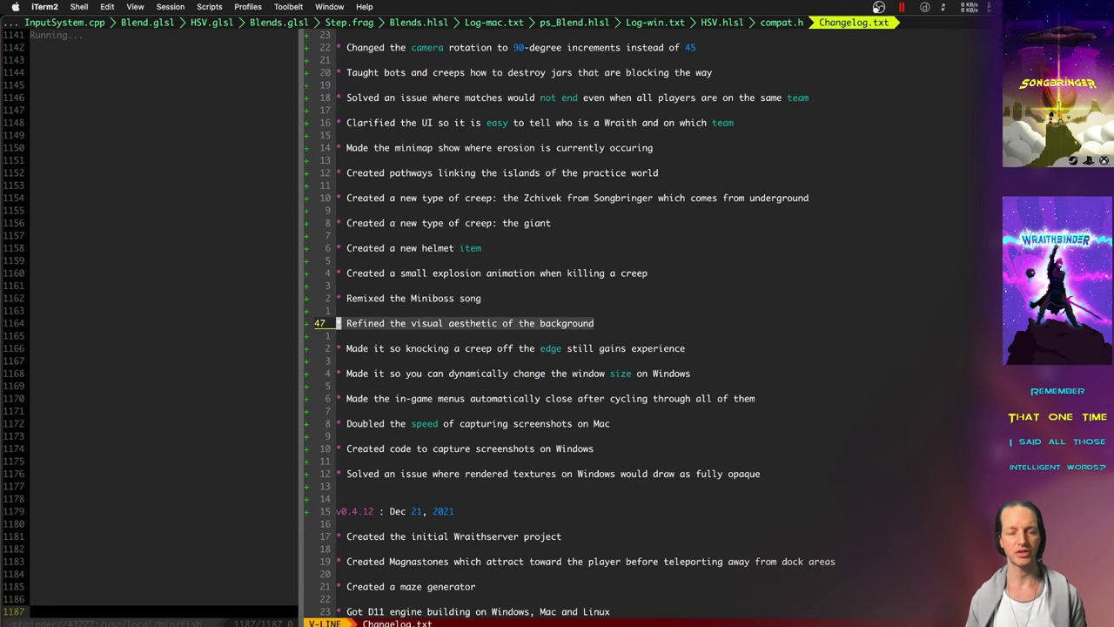
{"action": "key", "text": "Escape"}
{"action": "key", "text": "k"}
{"action": "key", "text": "super+Tab"}
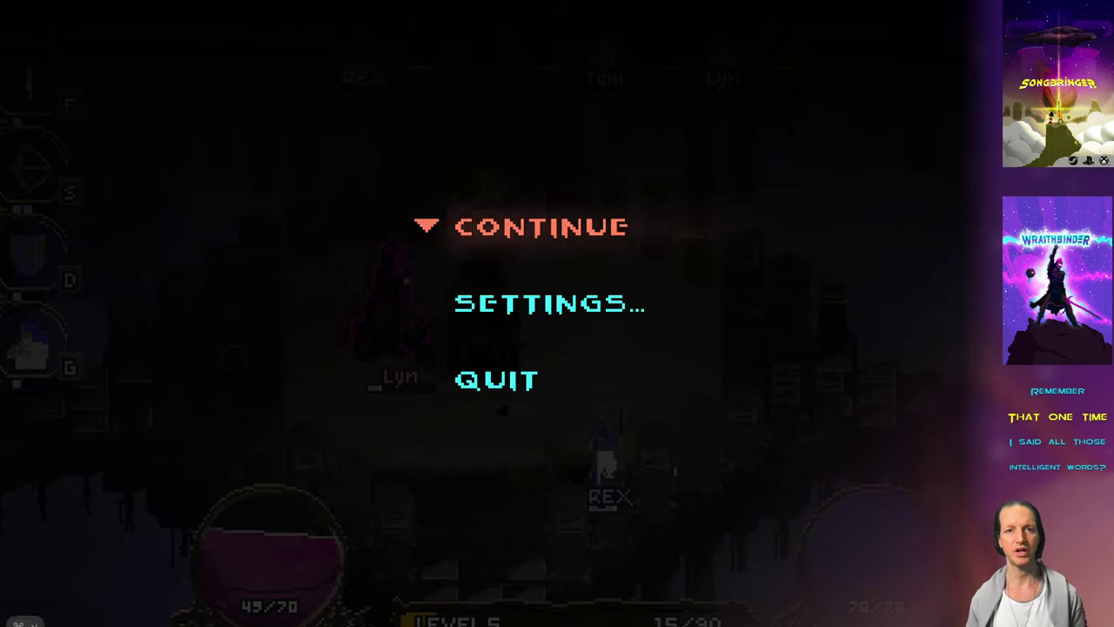
Step: Resume the match and run Rex east off the statue's platform and down the pillared walkway, swinging the sword on the way
{"action": "key", "text": "Return"}
{"action": "key", "text": "Up"}
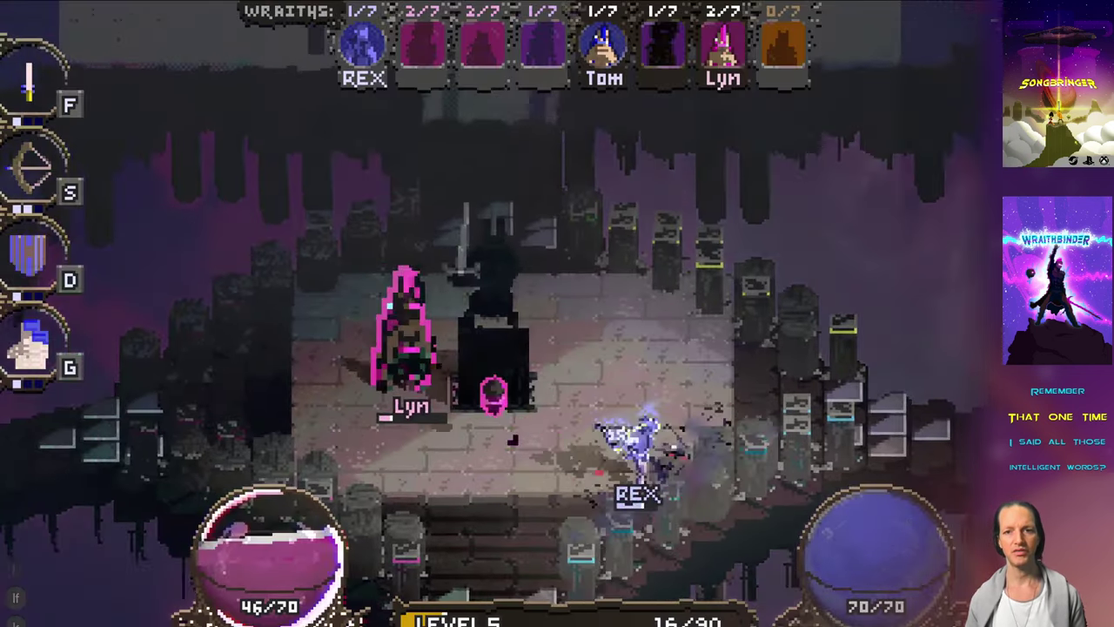
{"action": "key", "text": "Right"}
{"action": "key", "text": "f"}
{"action": "key", "text": "Right"}
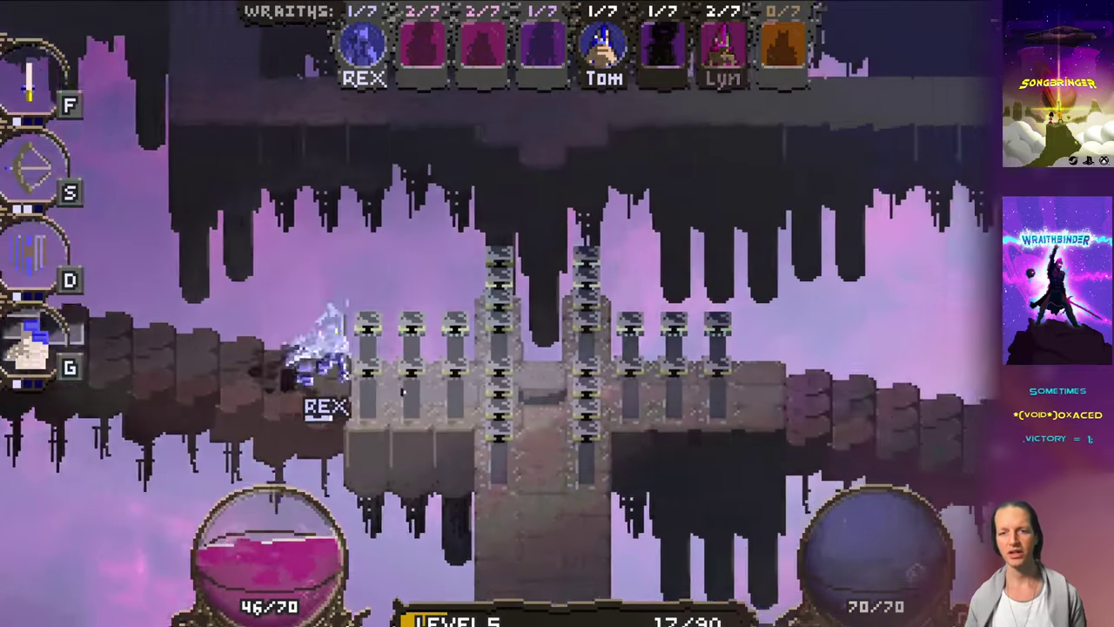
{"action": "key", "text": "Down"}
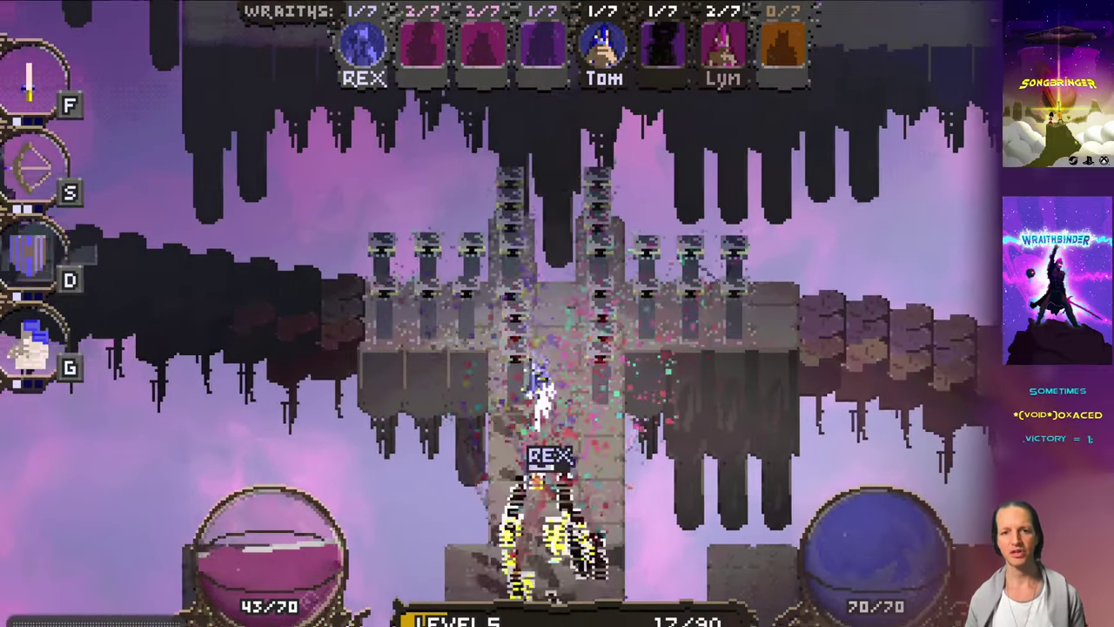
{"action": "key", "text": "Down"}
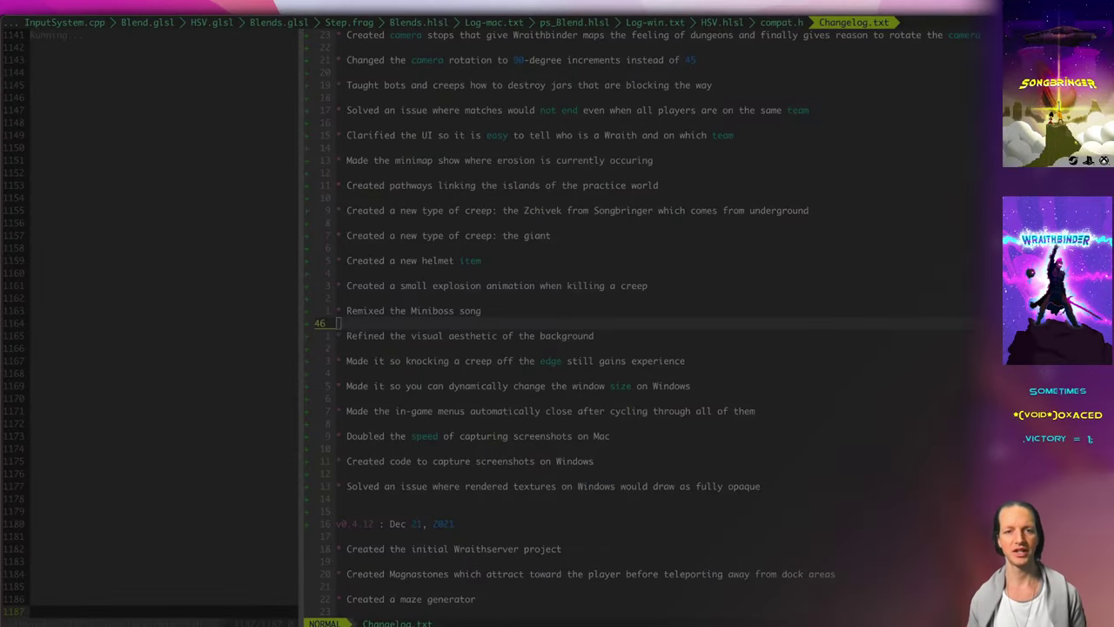
Step: Switch to Photoshop and fit the 2021-12-31.psd screenshot comparison to the window
{"action": "key", "text": "super+Tab"}
{"action": "key", "text": "super+Tab"}
{"action": "key", "text": "super+Tab"}
{"action": "key", "text": "super+Tab"}
{"action": "key", "text": "super+Tab"}
{"action": "key", "text": "super+Tab"}
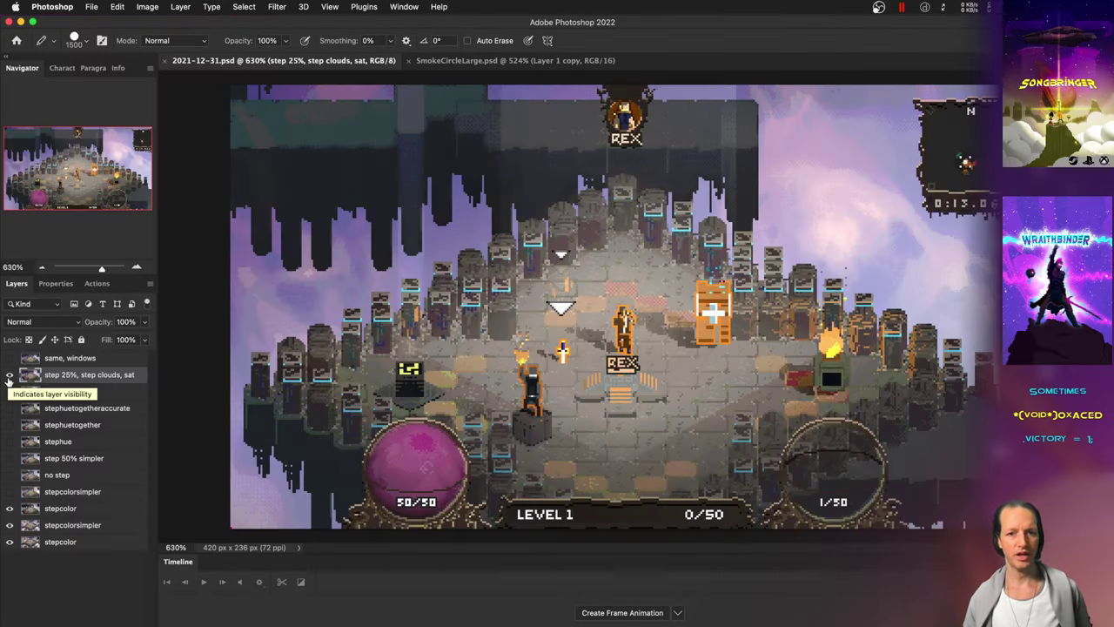
{"action": "left_click", "coordinate": [9, 375]}
{"action": "key", "text": "super+0"}
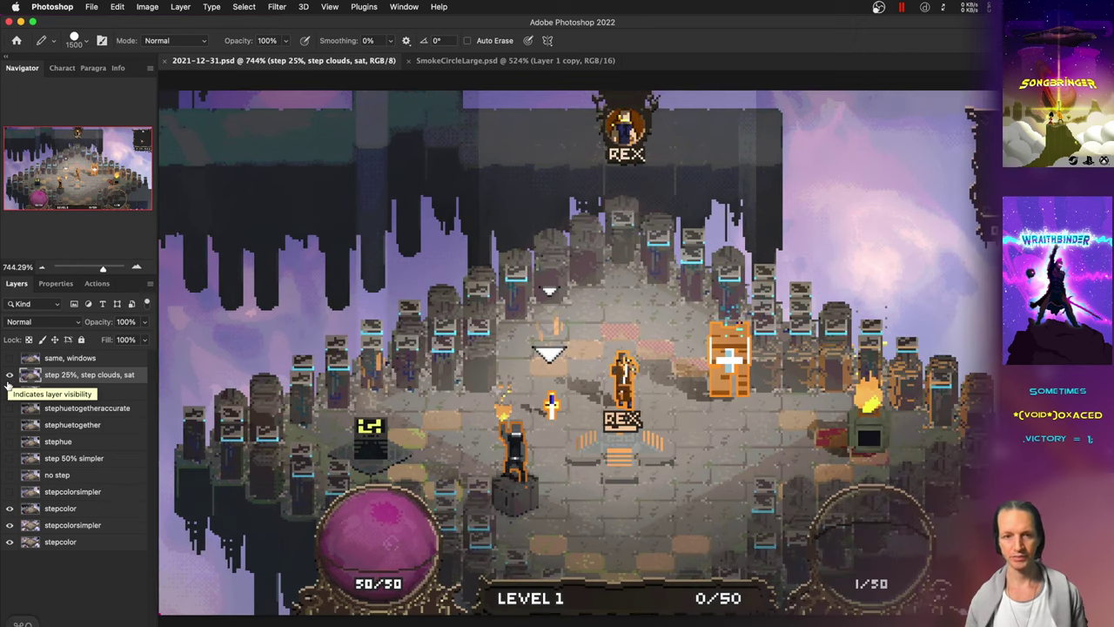
Step: Hide all layers above the bottommost stepcolor layer to reveal it, and show the upper stepcolor layer again
{"action": "left_click", "coordinate": [9, 376]}
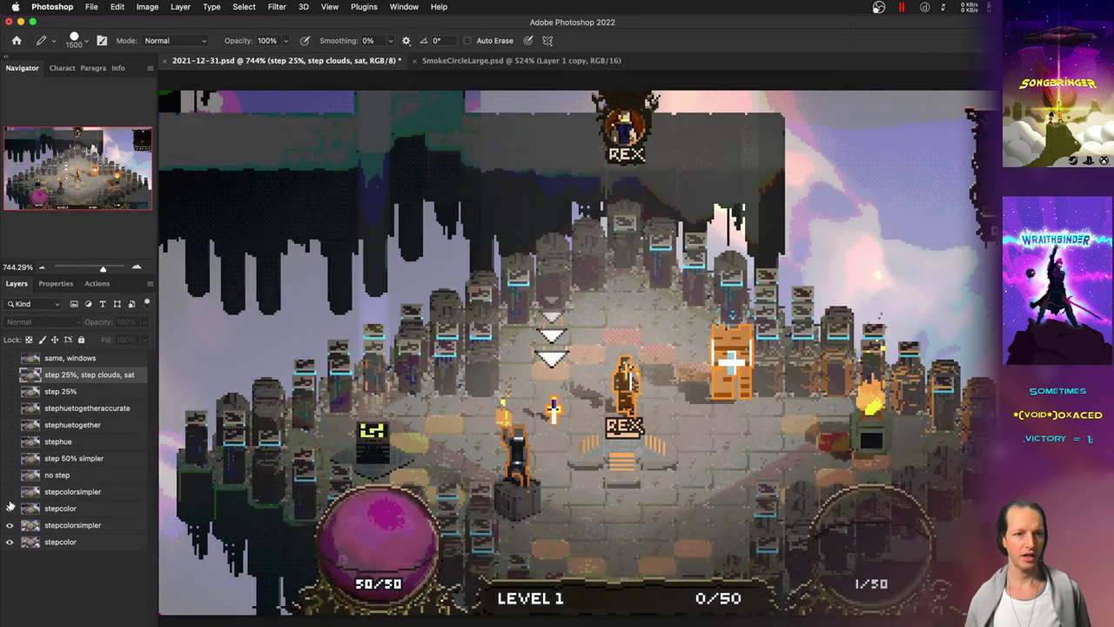
{"action": "left_click", "coordinate": [9, 508]}
{"action": "left_click_drag", "start_coordinate": [8, 520], "coordinate": [11, 547]}
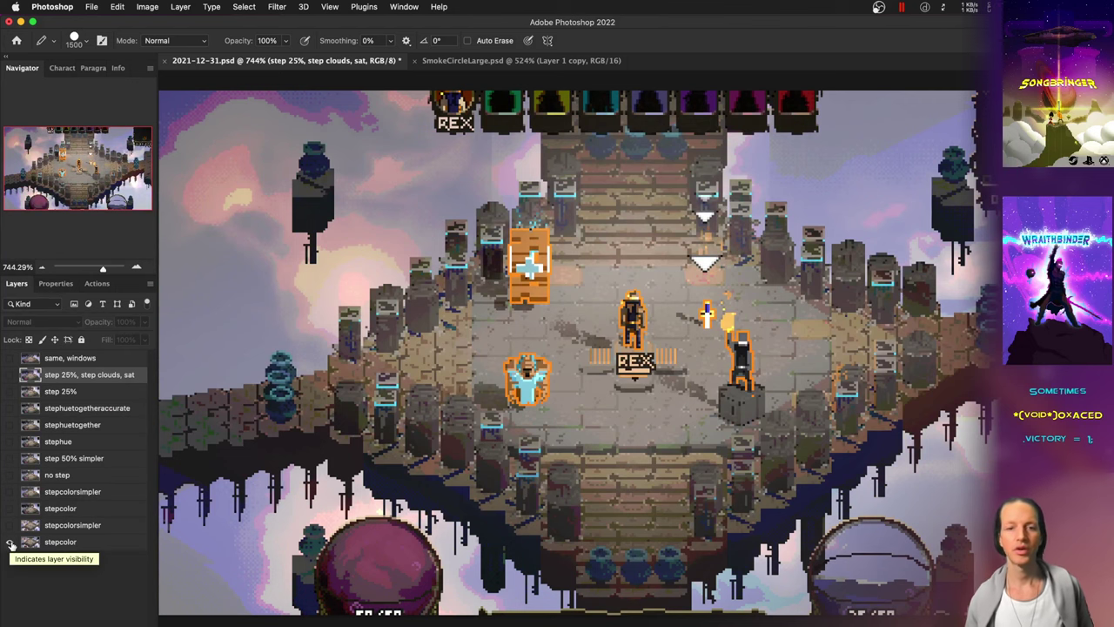
{"action": "left_click_drag", "start_coordinate": [10, 543], "coordinate": [13, 520]}
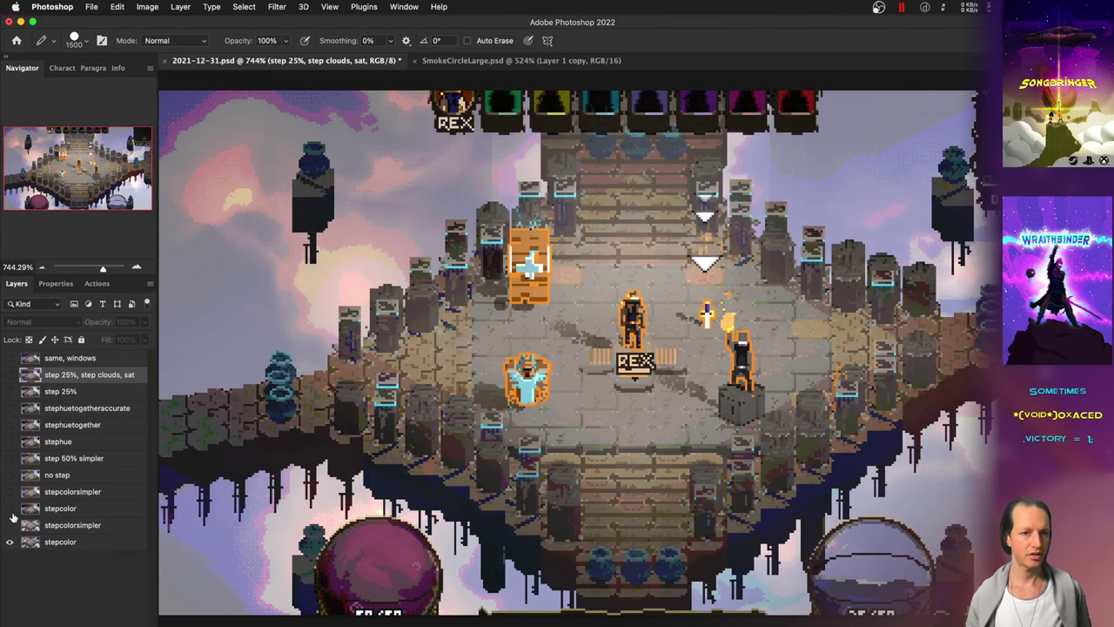
{"action": "left_click", "coordinate": [10, 511]}
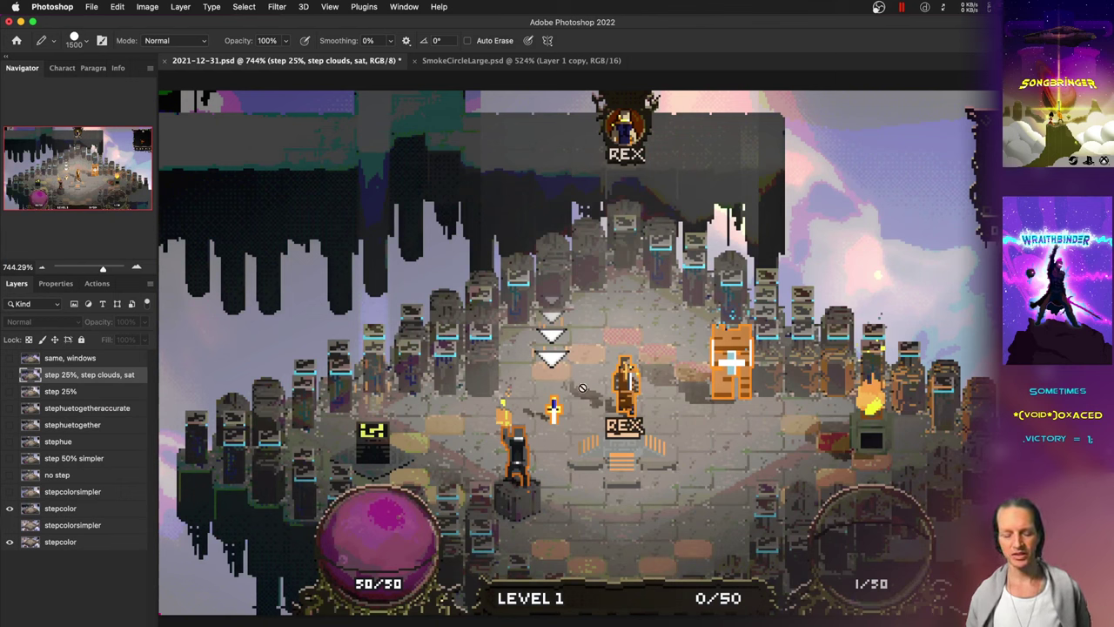
Step: Point out Rex and the dark overhang with rectangular marquee selections, and clear the selection
{"action": "key", "text": "m"}
{"action": "left_click_drag", "start_coordinate": [597, 361], "coordinate": [647, 418]}
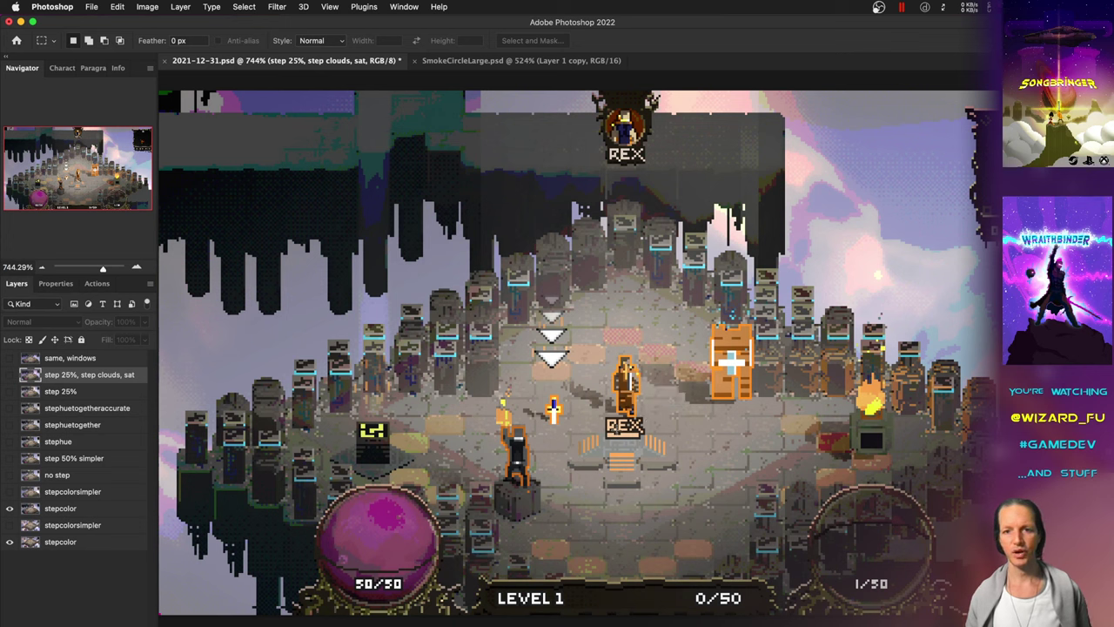
{"action": "mouse_move", "coordinate": [620, 372]}
{"action": "left_mouse_down"}
{"action": "mouse_move", "coordinate": [612, 271]}
{"action": "mouse_move", "coordinate": [629, 181]}
{"action": "left_mouse_up"}
{"action": "left_click_drag", "start_coordinate": [298, 119], "coordinate": [555, 207]}
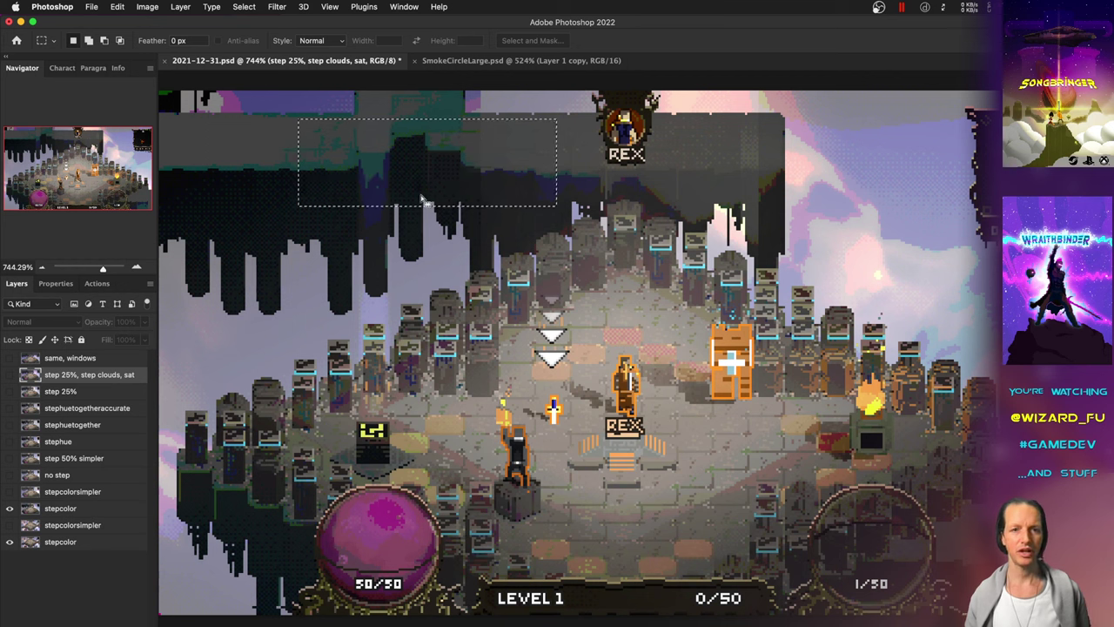
{"action": "left_click", "coordinate": [281, 202]}
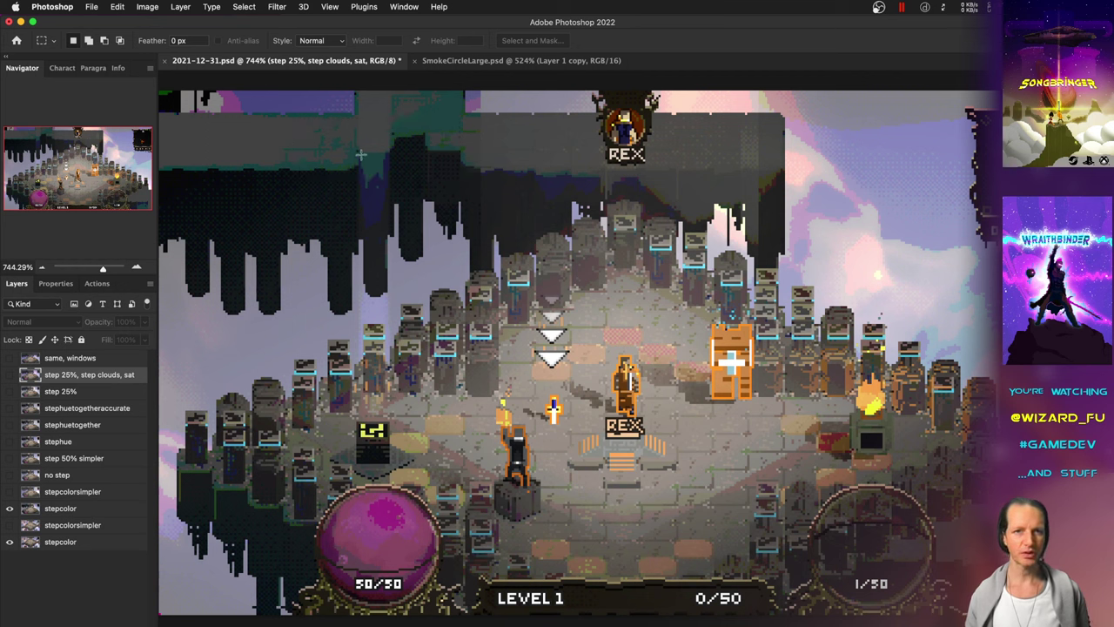
Step: Mark the discoloured patches along the dark overhang with small marquee selections, and deselect
{"action": "left_click_drag", "start_coordinate": [360, 153], "coordinate": [383, 180]}
{"action": "left_click_drag", "start_coordinate": [485, 112], "coordinate": [546, 150]}
{"action": "left_click_drag", "start_coordinate": [759, 168], "coordinate": [786, 208]}
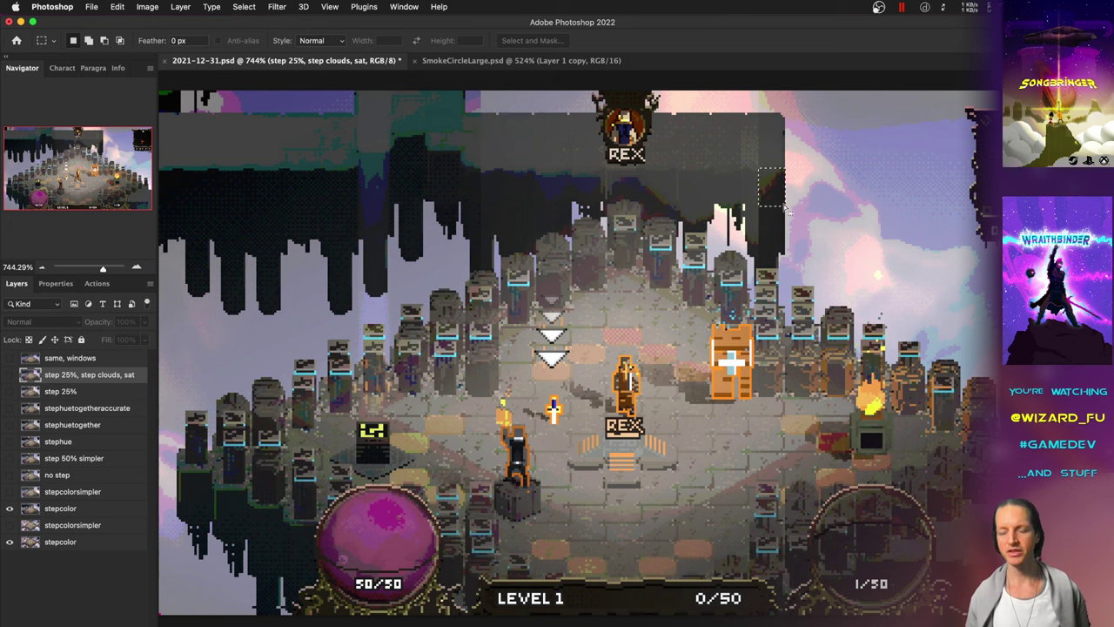
{"action": "key", "text": "super+d"}
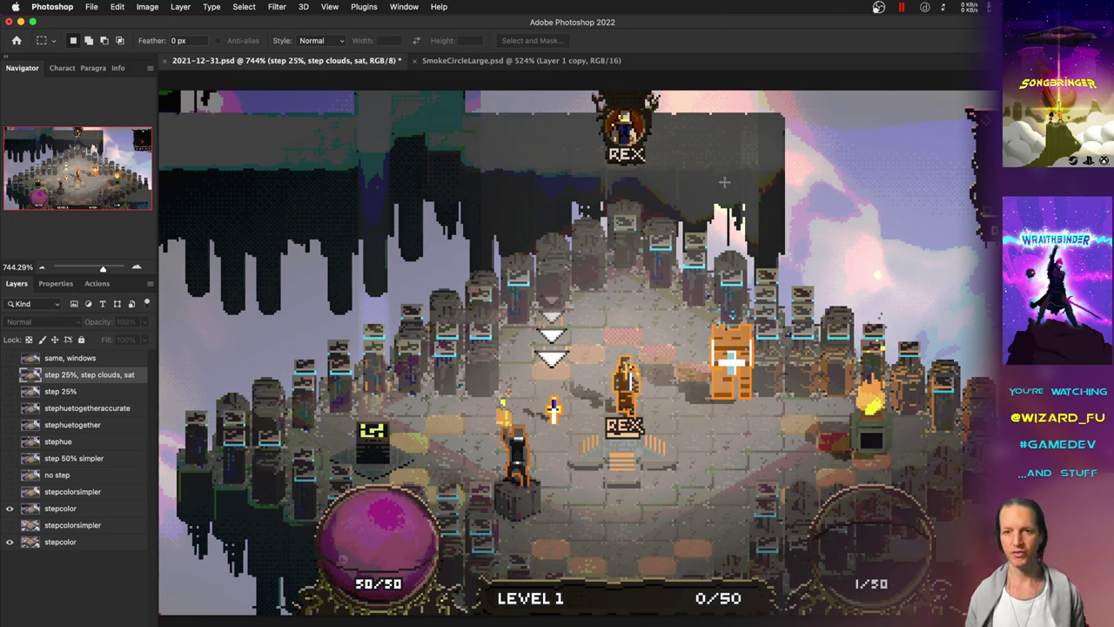
Step: Examine the overhang's colour fringes and the clouds' dithering at 1600% zoom, marking patches with the marquee
{"action": "key", "text": "super+equal"}
{"action": "key", "text": "super+equal"}
{"action": "key", "text": "super+equal"}
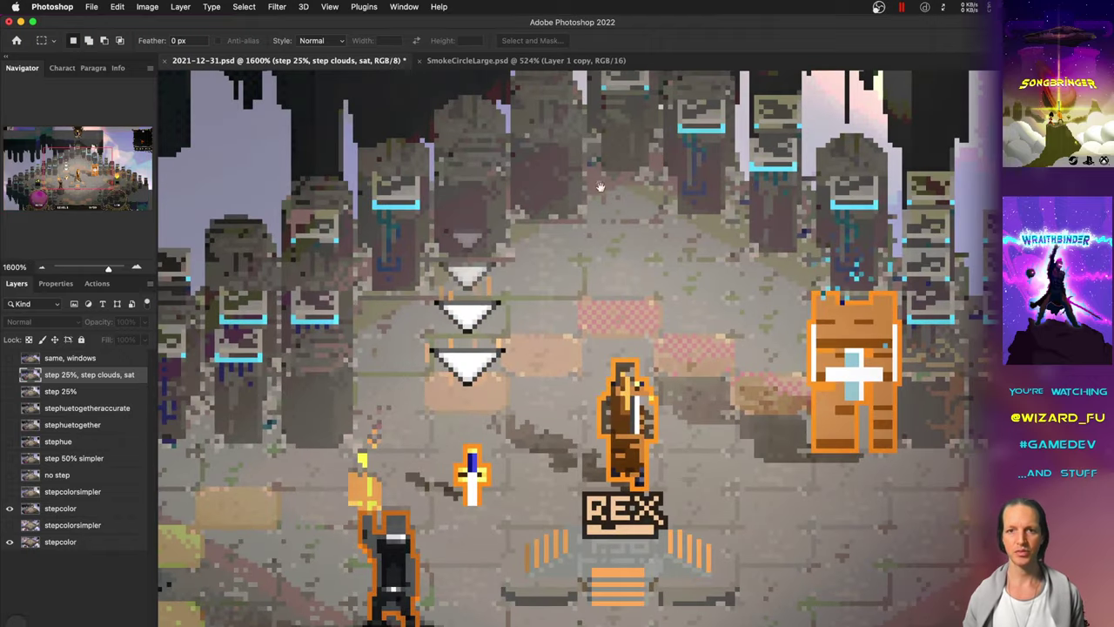
{"action": "left_click_drag", "start_coordinate": [659, 175], "coordinate": [620, 457]}
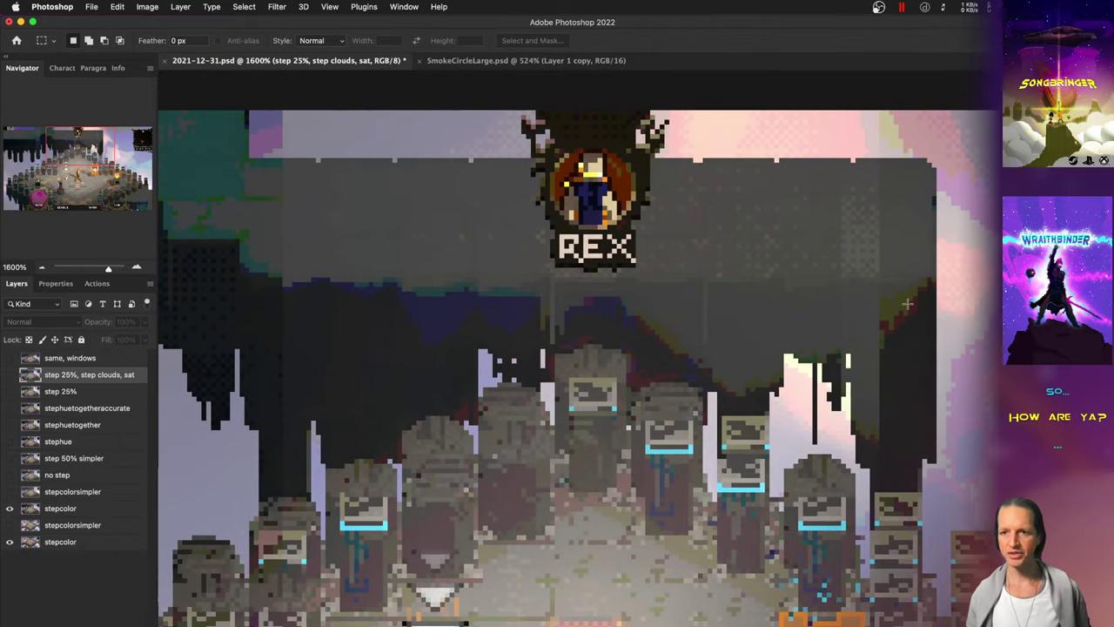
{"action": "mouse_move", "coordinate": [905, 302]}
{"action": "left_mouse_down"}
{"action": "mouse_move", "coordinate": [918, 315]}
{"action": "mouse_move", "coordinate": [904, 311]}
{"action": "left_mouse_up"}
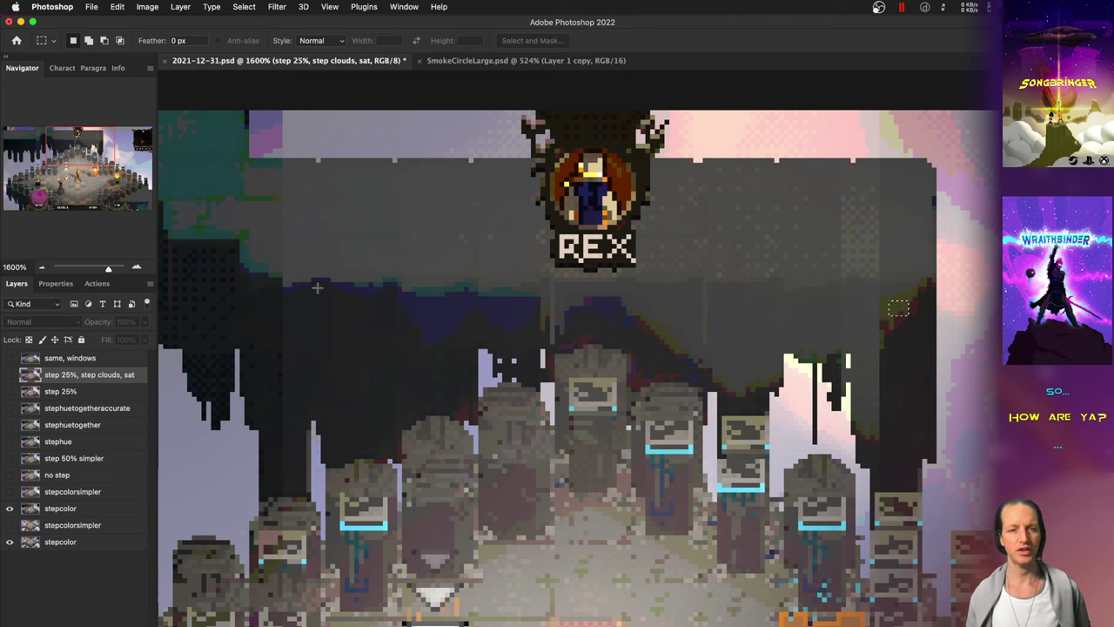
{"action": "left_click_drag", "start_coordinate": [233, 237], "coordinate": [205, 205]}
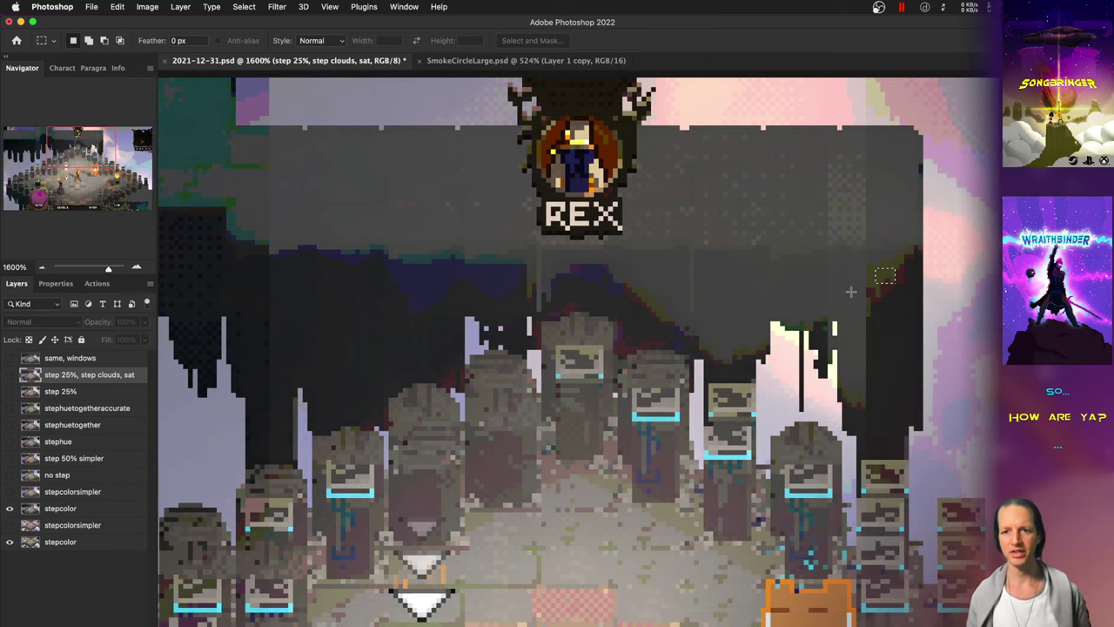
{"action": "left_click_drag", "start_coordinate": [900, 259], "coordinate": [852, 253]}
{"action": "left_click_drag", "start_coordinate": [910, 230], "coordinate": [520, 193]}
{"action": "left_click_drag", "start_coordinate": [637, 212], "coordinate": [748, 357]}
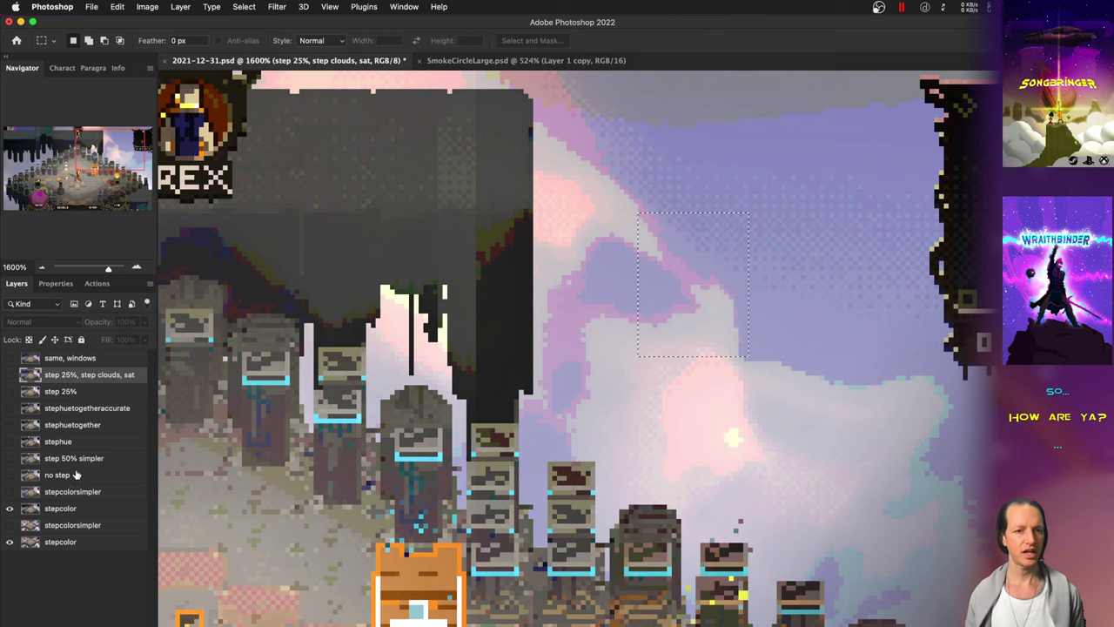
Step: Show the upper stepcolorsimpler layer and inspect its overhang and sky up close before returning to 700% zoom
{"action": "left_click", "coordinate": [10, 491]}
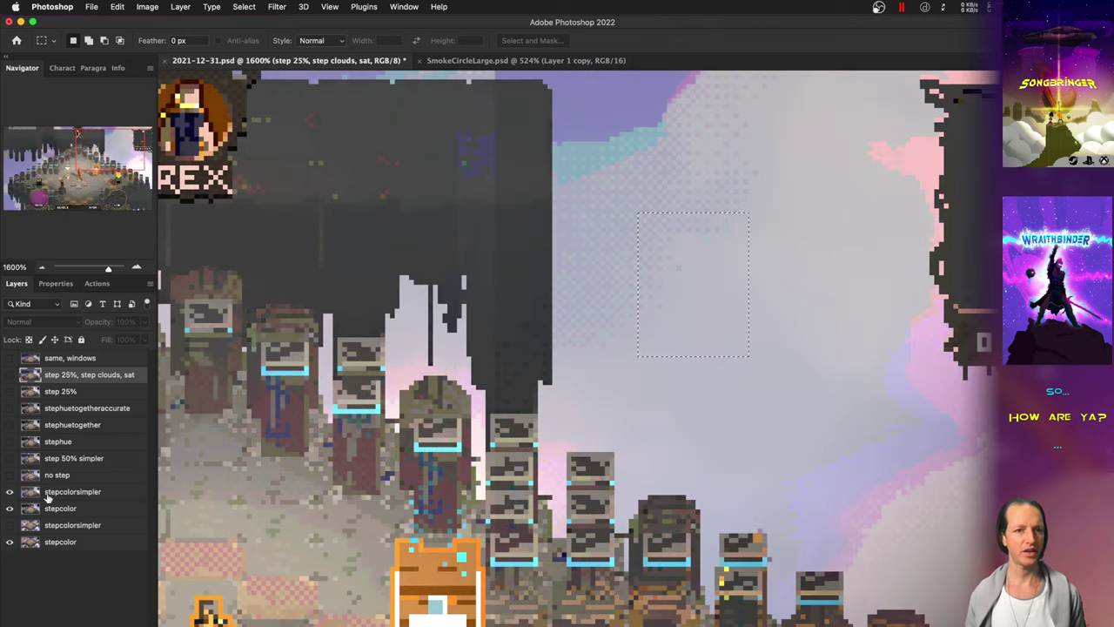
{"action": "left_click_drag", "start_coordinate": [340, 222], "coordinate": [553, 281]}
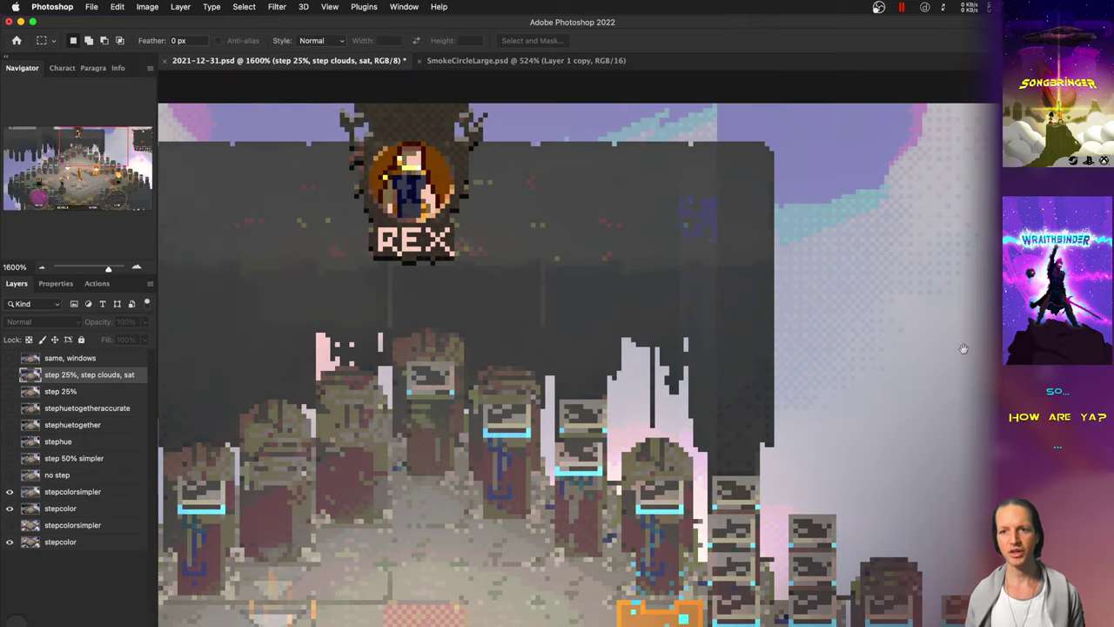
{"action": "left_click_drag", "start_coordinate": [923, 336], "coordinate": [768, 248]}
{"action": "key", "text": "super+minus"}
{"action": "key", "text": "super+minus"}
{"action": "key", "text": "super+minus"}
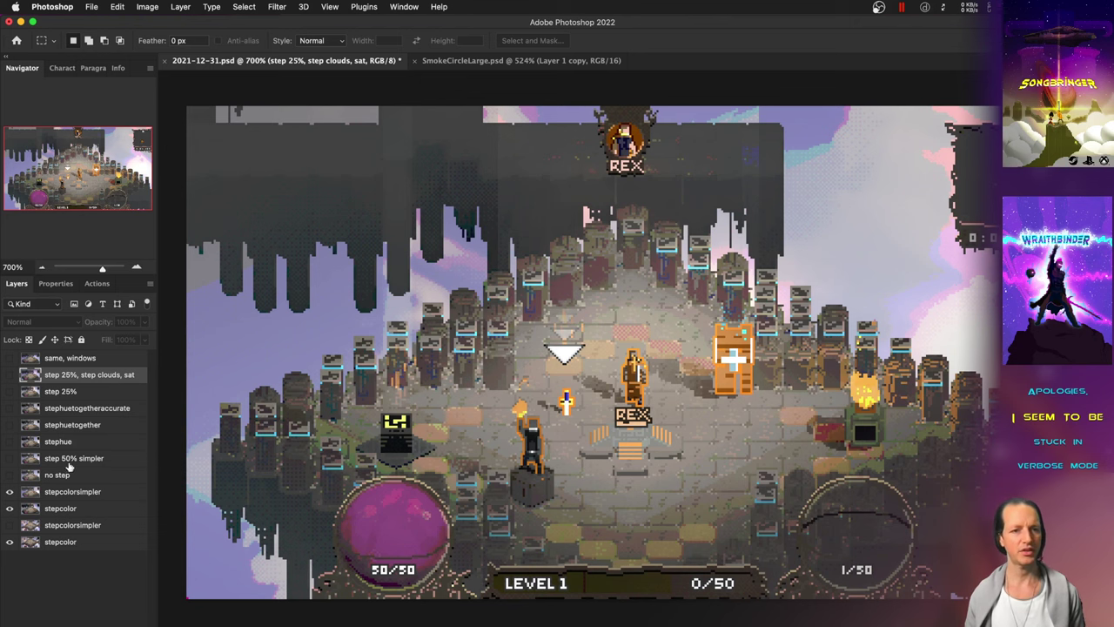
Step: Show the no step layer and mark areas of its overhang and open sky with marquee selections
{"action": "left_click", "coordinate": [10, 491]}
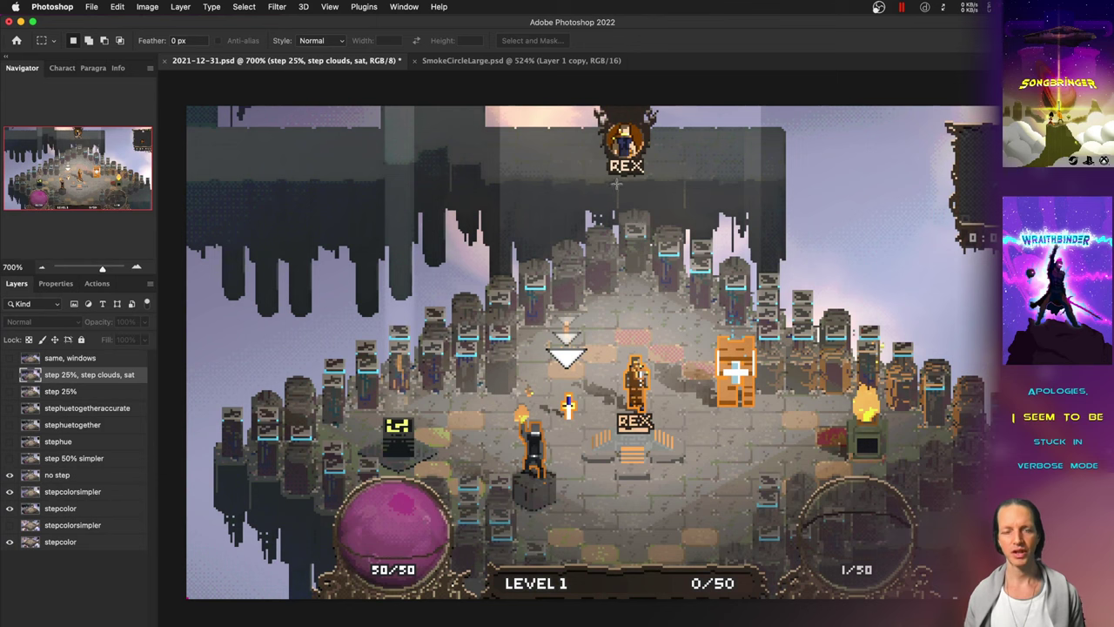
{"action": "left_click_drag", "start_coordinate": [675, 158], "coordinate": [771, 203]}
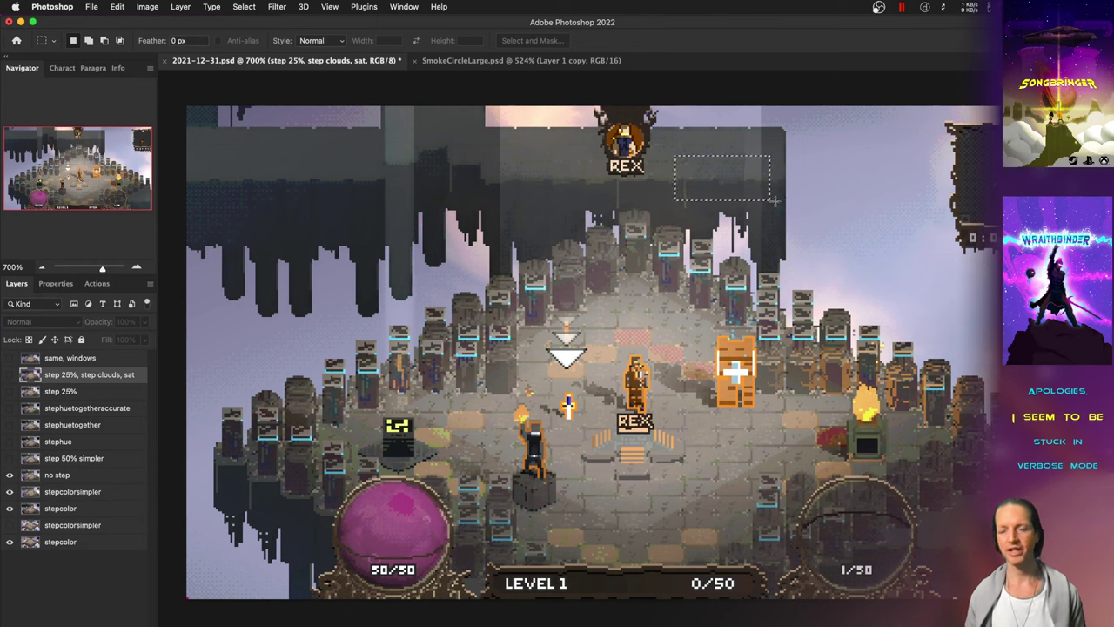
{"action": "left_click", "coordinate": [781, 202]}
{"action": "key", "text": "space"}
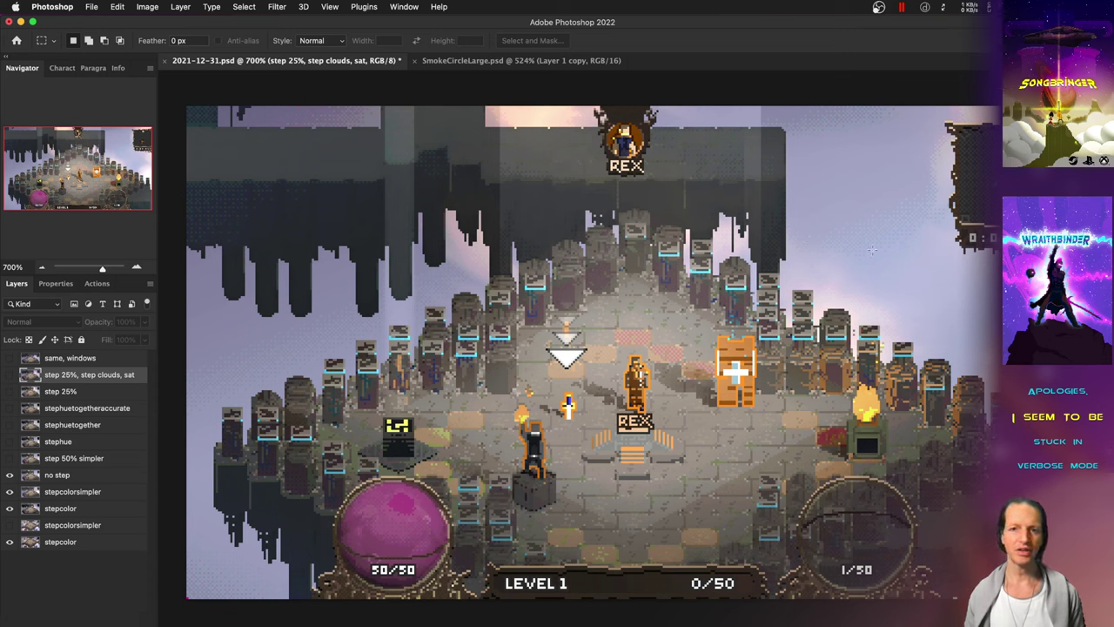
{"action": "left_click_drag", "start_coordinate": [824, 243], "coordinate": [894, 278]}
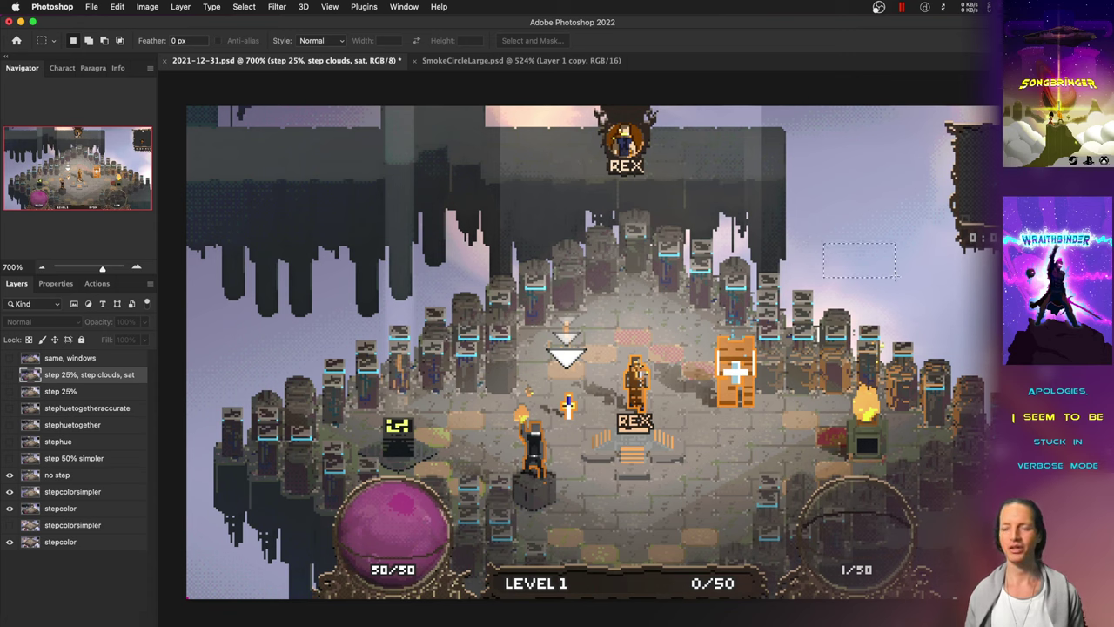
{"action": "left_click", "coordinate": [907, 268]}
{"action": "left_click_drag", "start_coordinate": [843, 158], "coordinate": [929, 278]}
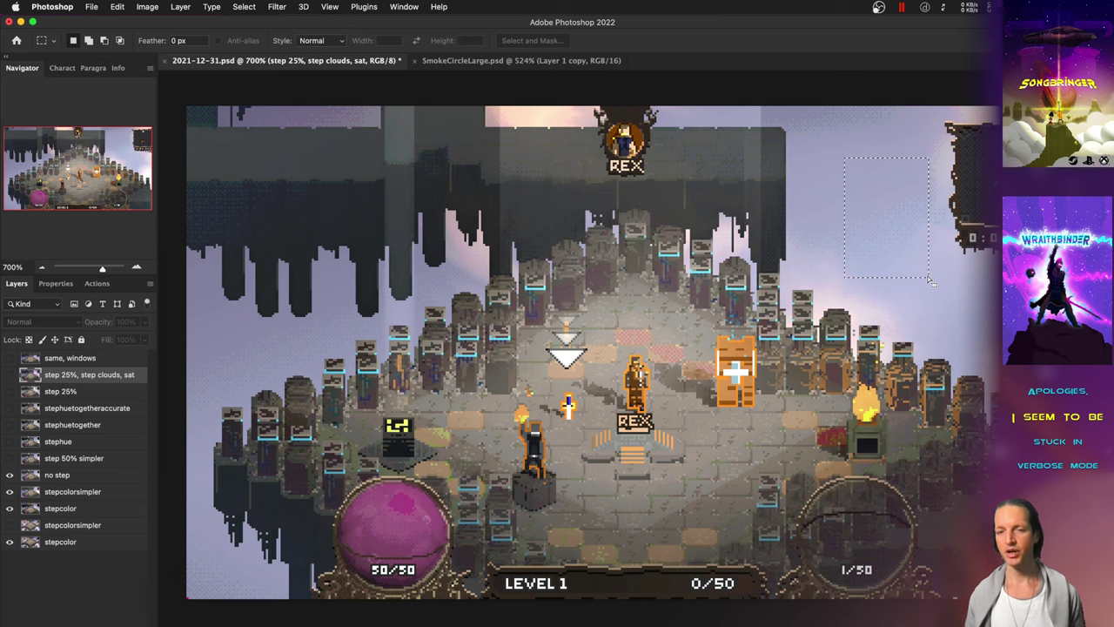
{"action": "left_click_drag", "start_coordinate": [848, 199], "coordinate": [919, 294]}
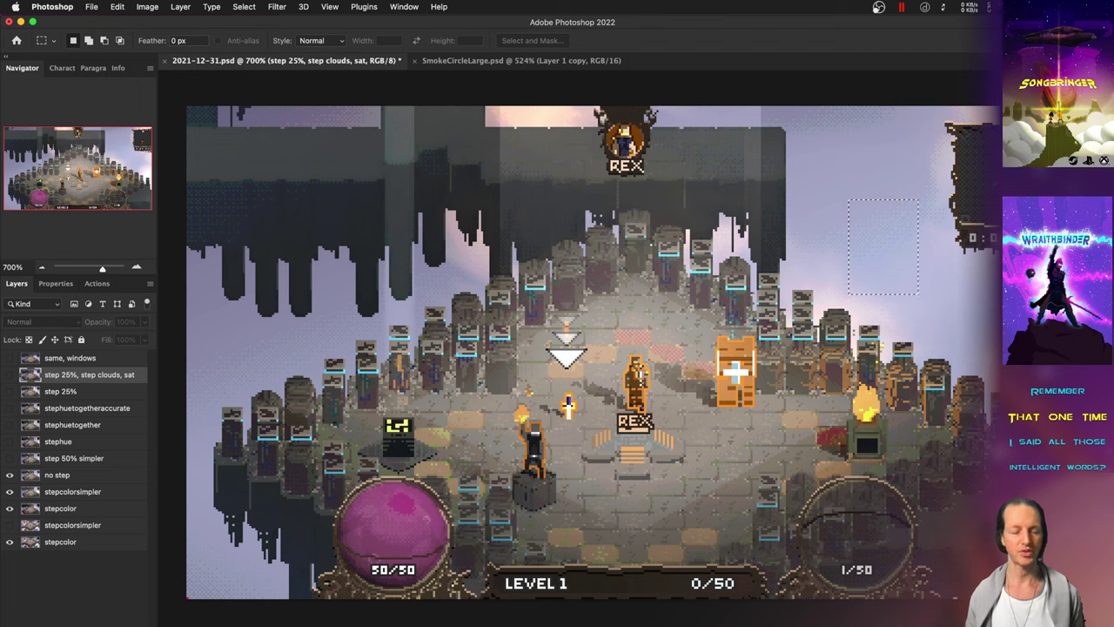
Step: Show the step 50% simpler and stephue layers, and mark the tinted patches on the overhang with marquee selections
{"action": "left_click", "coordinate": [76, 459]}
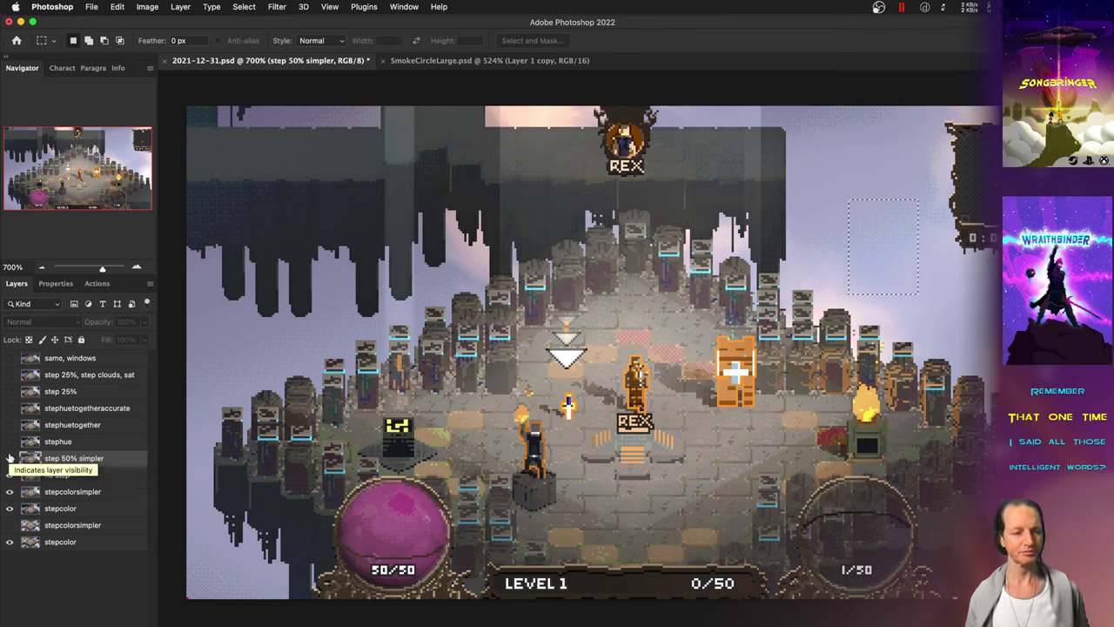
{"action": "left_click", "coordinate": [10, 459]}
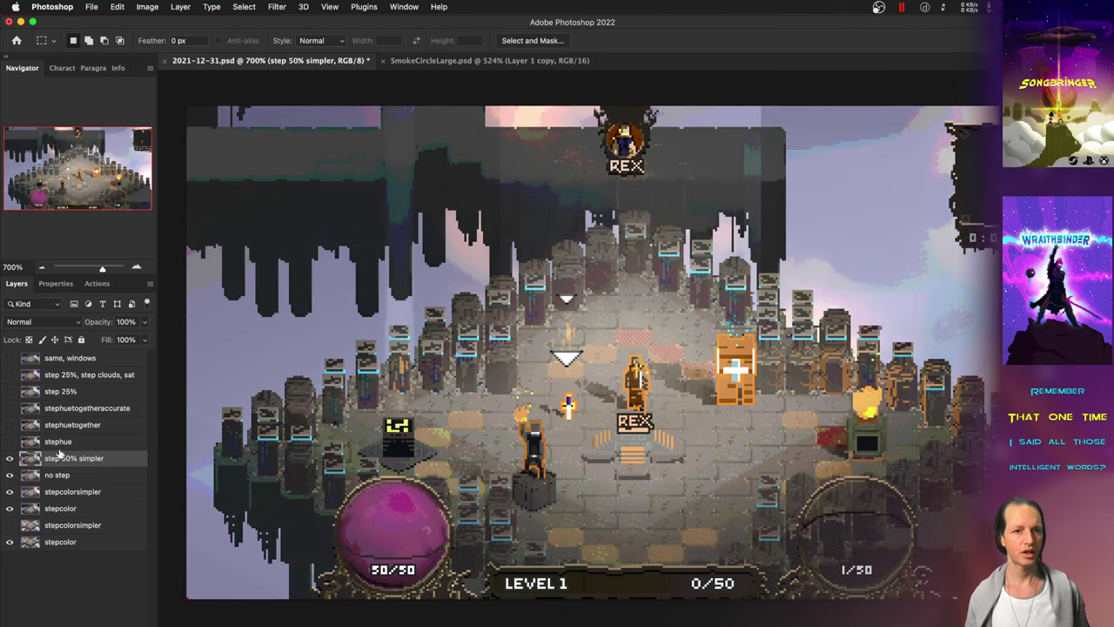
{"action": "left_click", "coordinate": [10, 441]}
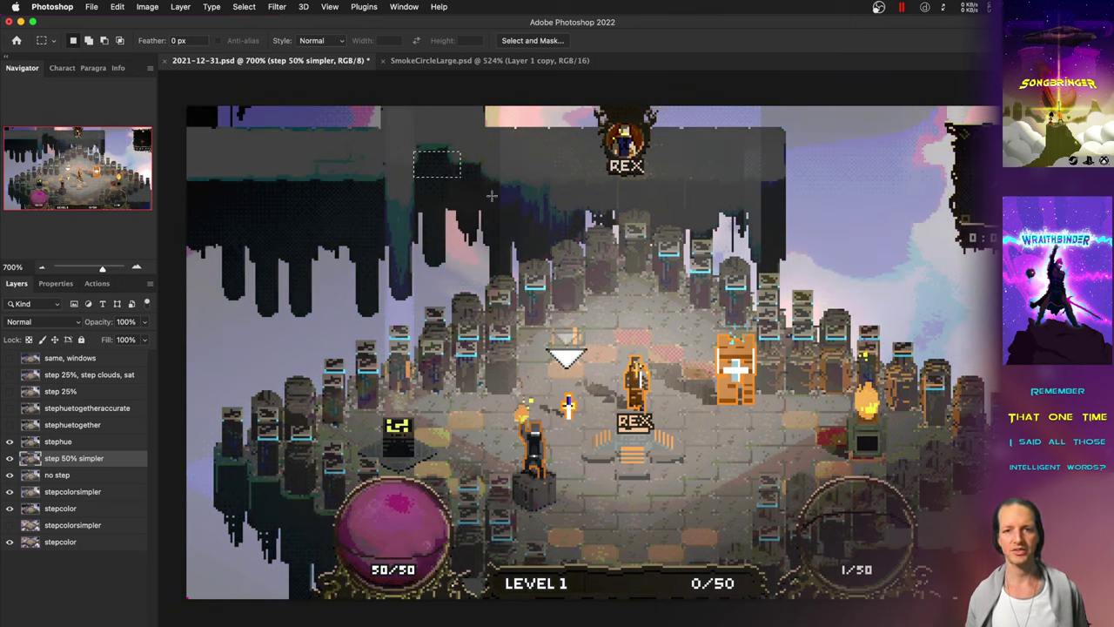
{"action": "left_click_drag", "start_coordinate": [500, 182], "coordinate": [550, 207]}
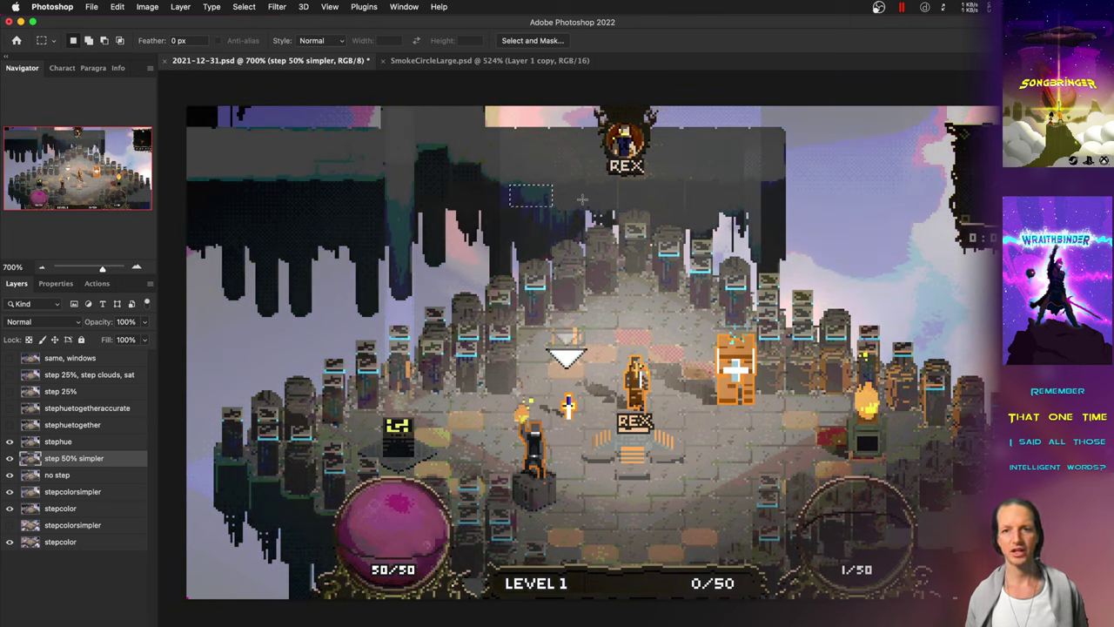
{"action": "left_click_drag", "start_coordinate": [720, 177], "coordinate": [759, 204]}
Step: Show the stephuetogether layer and mark a patch of its cloudy sky with the marquee
{"action": "left_click", "coordinate": [10, 425]}
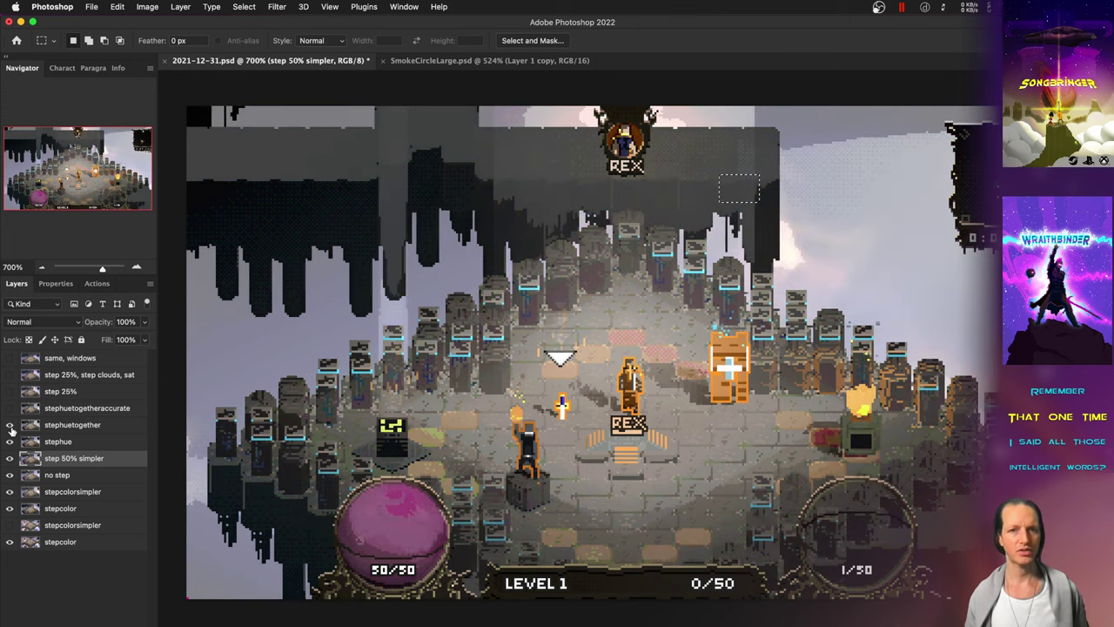
{"action": "left_click_drag", "start_coordinate": [829, 199], "coordinate": [888, 251]}
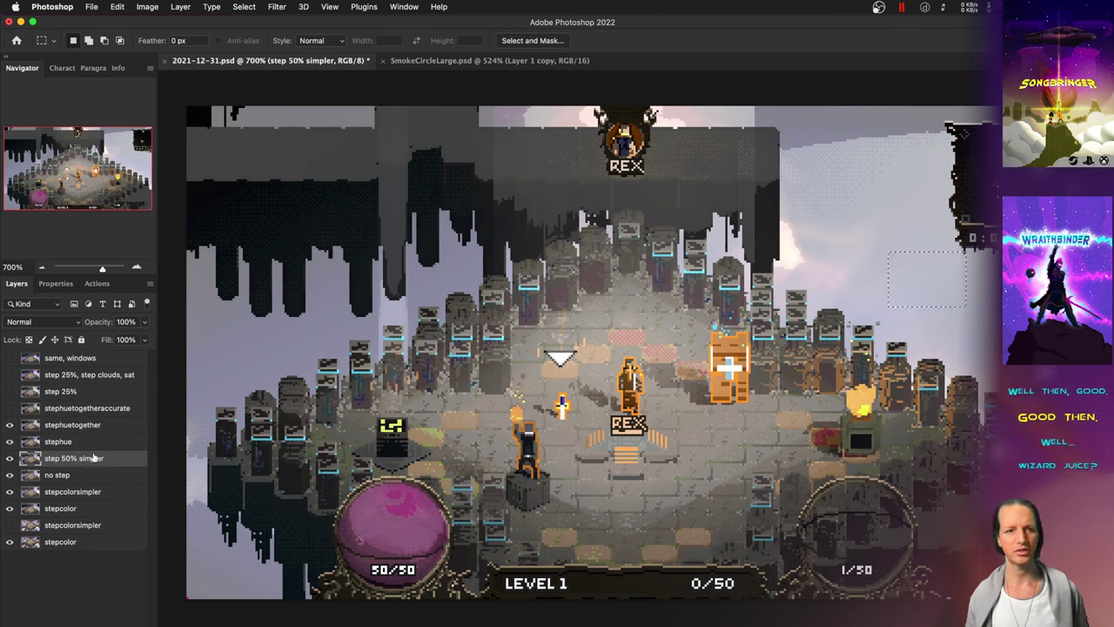
Step: Hide the layers from the upper stepcolorsimpler up to stephuetogether and mark the exposed stepcolor version's sky and overhang with marquee selections
{"action": "left_click_drag", "start_coordinate": [10, 492], "coordinate": [11, 432]}
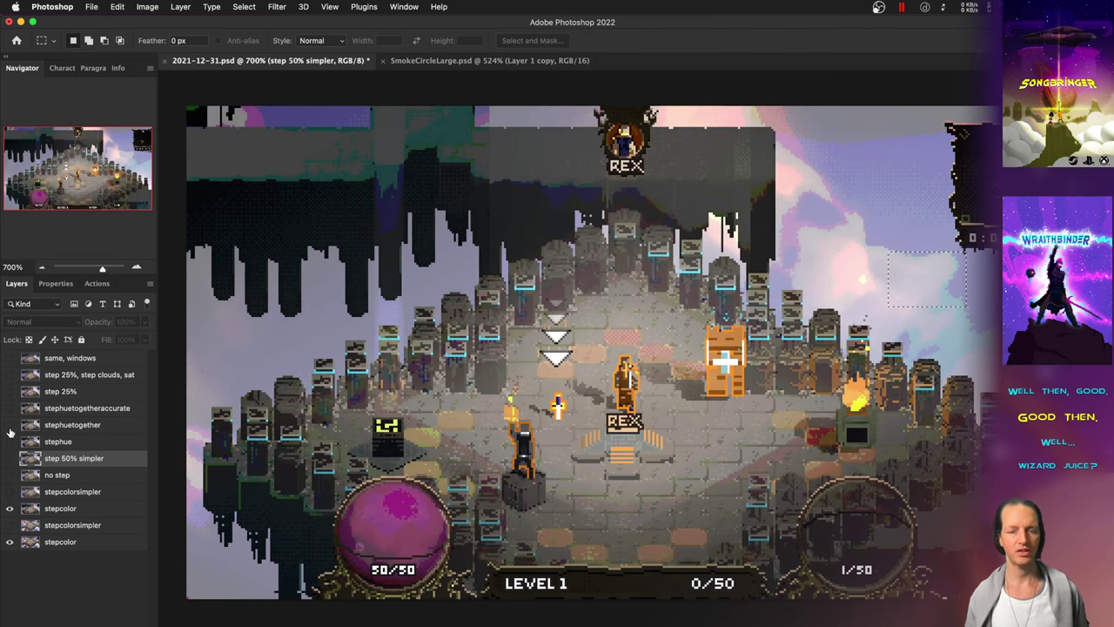
{"action": "left_click", "coordinate": [697, 278]}
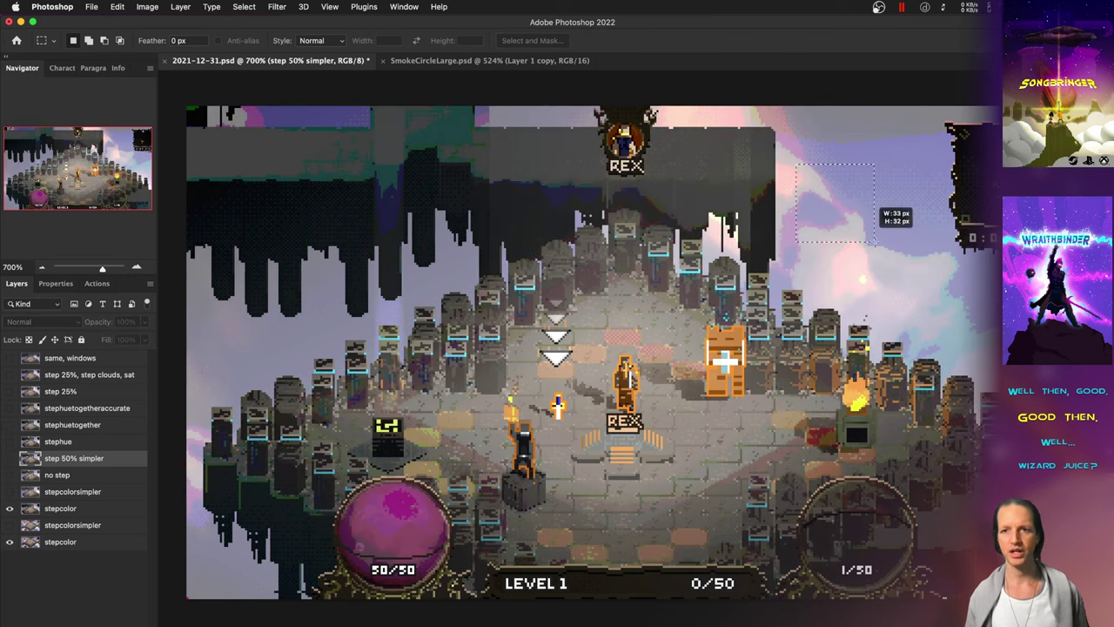
{"action": "left_click_drag", "start_coordinate": [442, 145], "coordinate": [743, 211]}
Step: Show the stephuetogether layer, mark its overhang with a marquee, and compare it against the stephuetogetheraccurate layer
{"action": "left_click", "coordinate": [9, 425]}
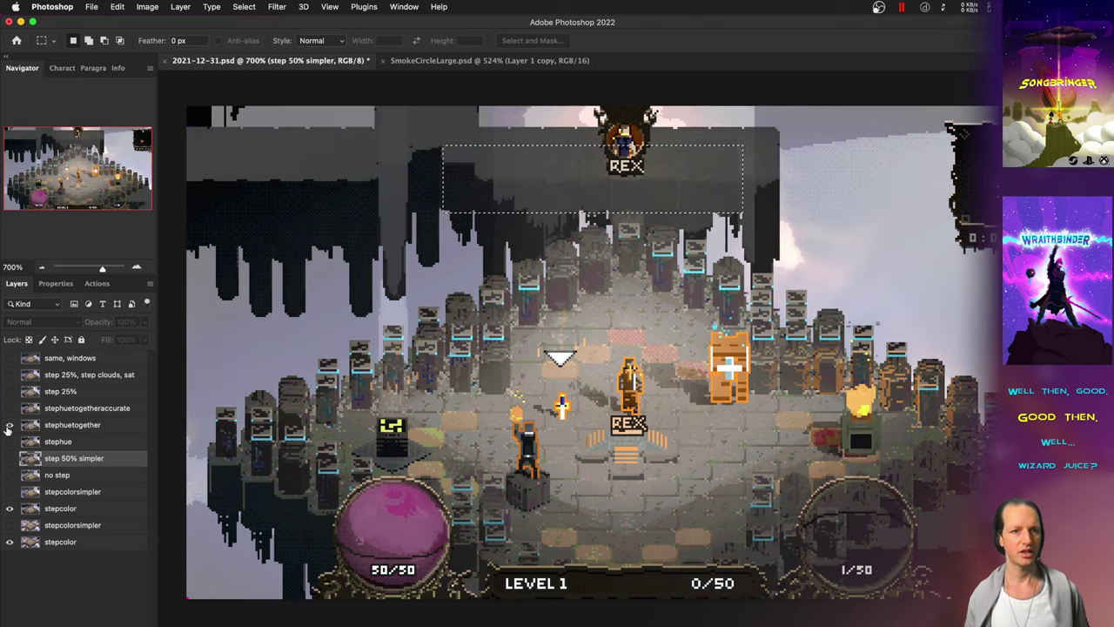
{"action": "left_click_drag", "start_coordinate": [329, 151], "coordinate": [597, 198]}
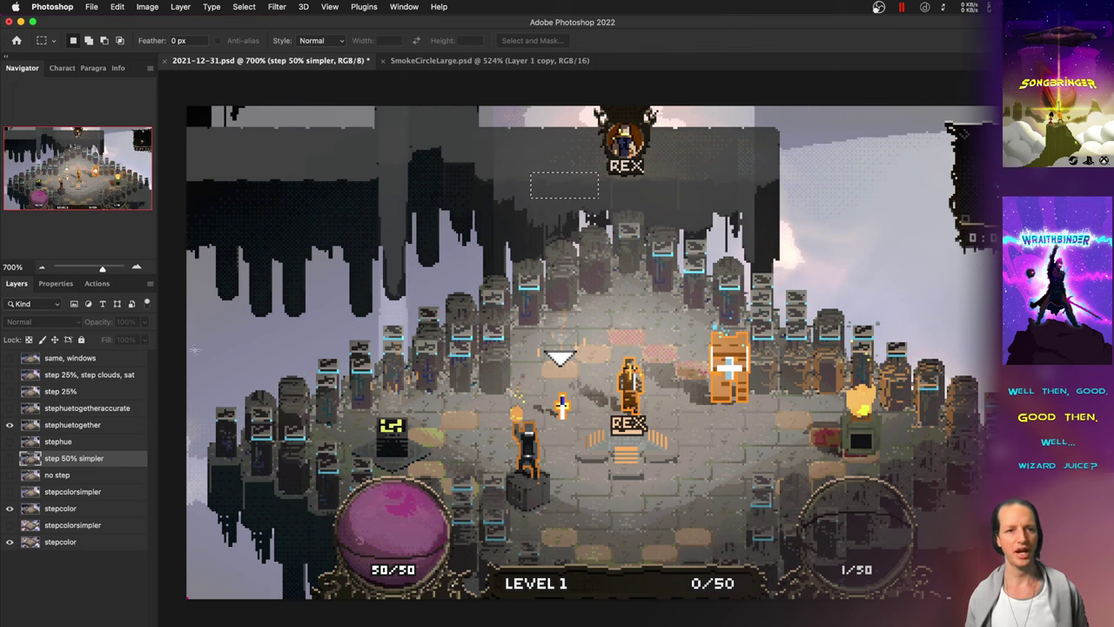
{"action": "left_click", "coordinate": [10, 408]}
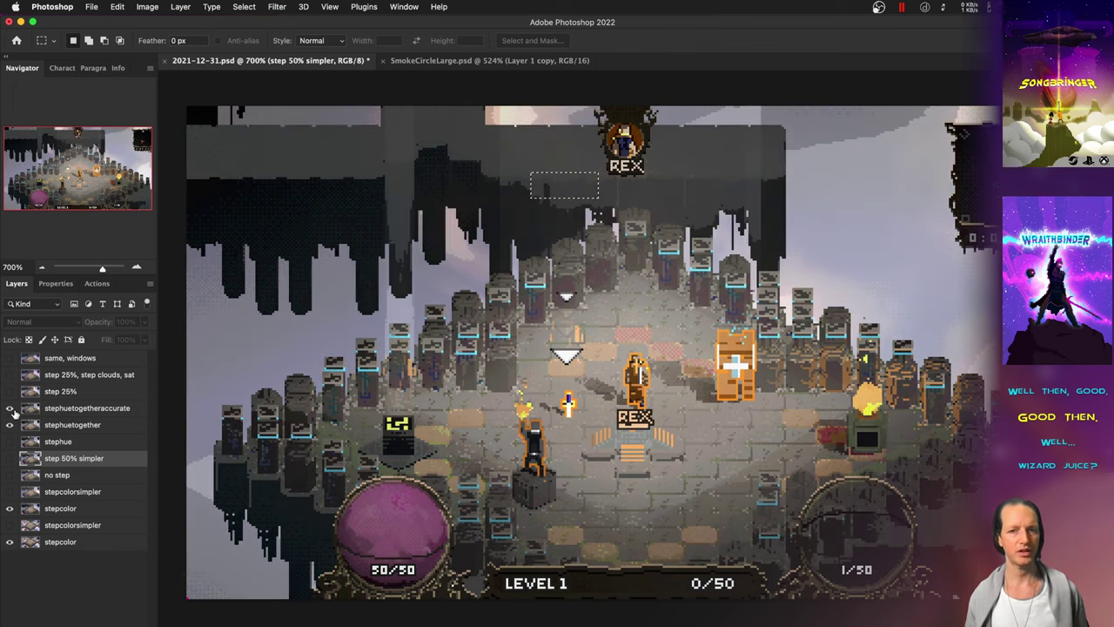
{"action": "left_click", "coordinate": [10, 408]}
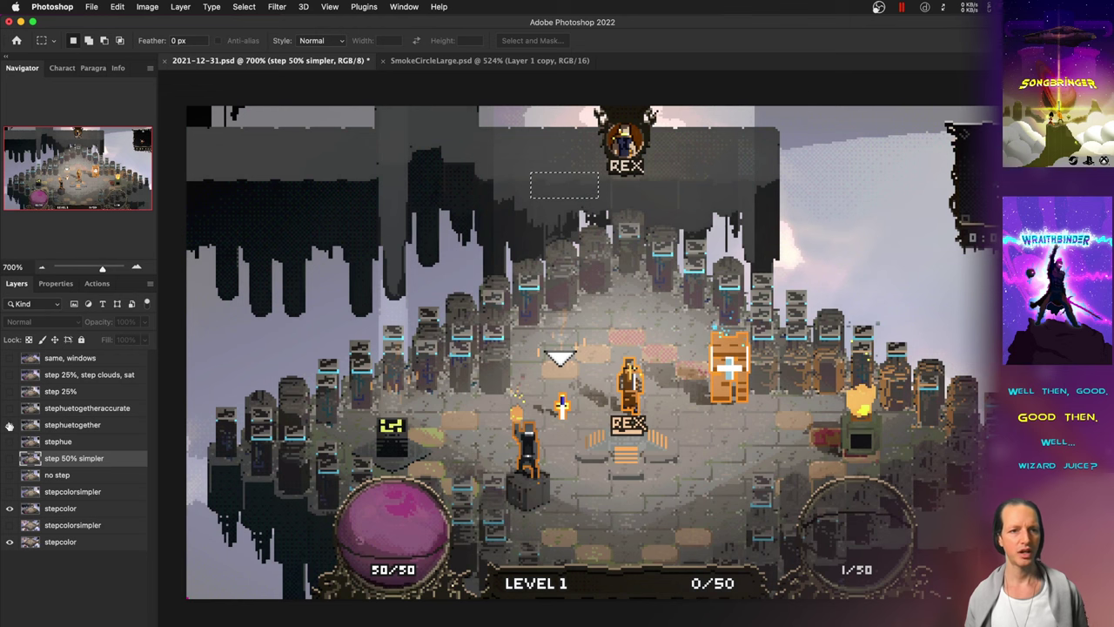
Step: Show and select the step 25% layer in place of stephuetogether, and mark parts of its overhang and cloudy sky with marquee selections
{"action": "left_click", "coordinate": [9, 391]}
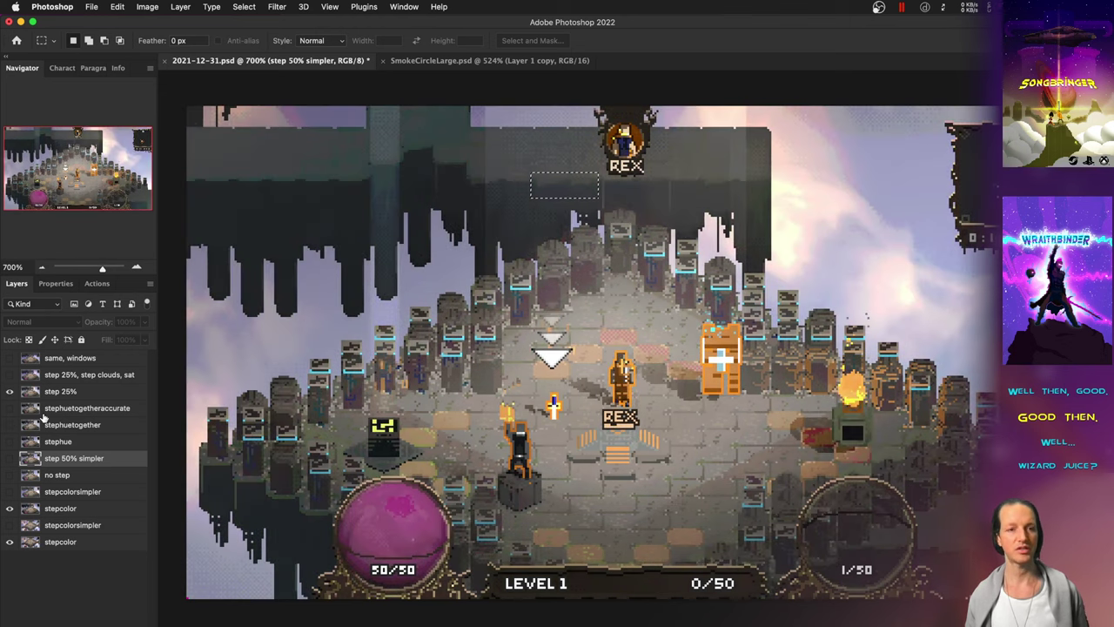
{"action": "left_click", "coordinate": [61, 392]}
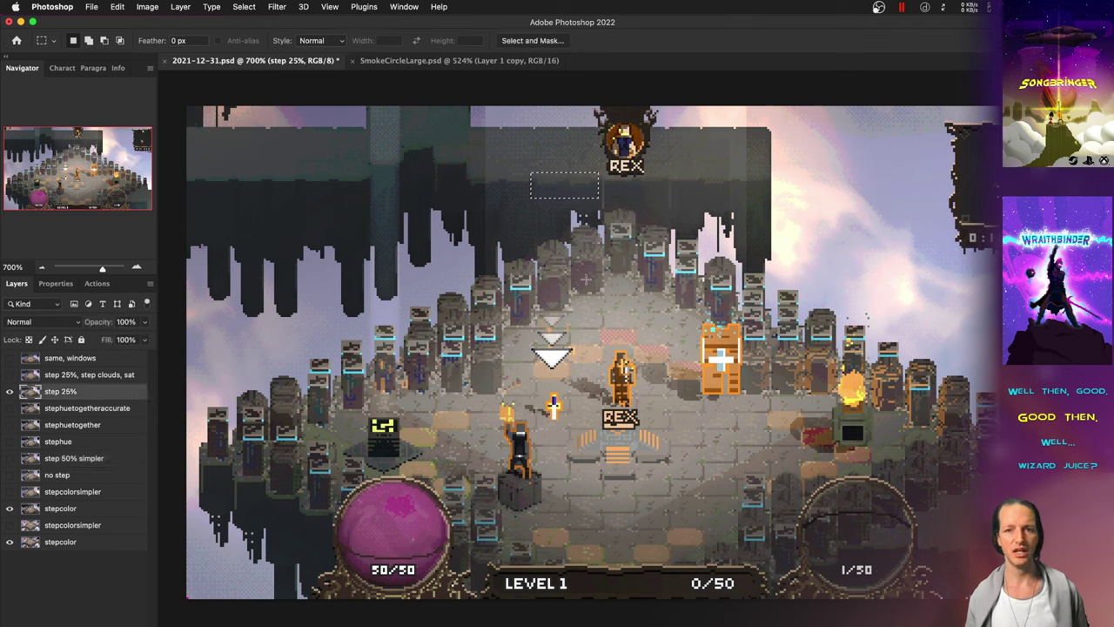
{"action": "left_click", "coordinate": [56, 510]}
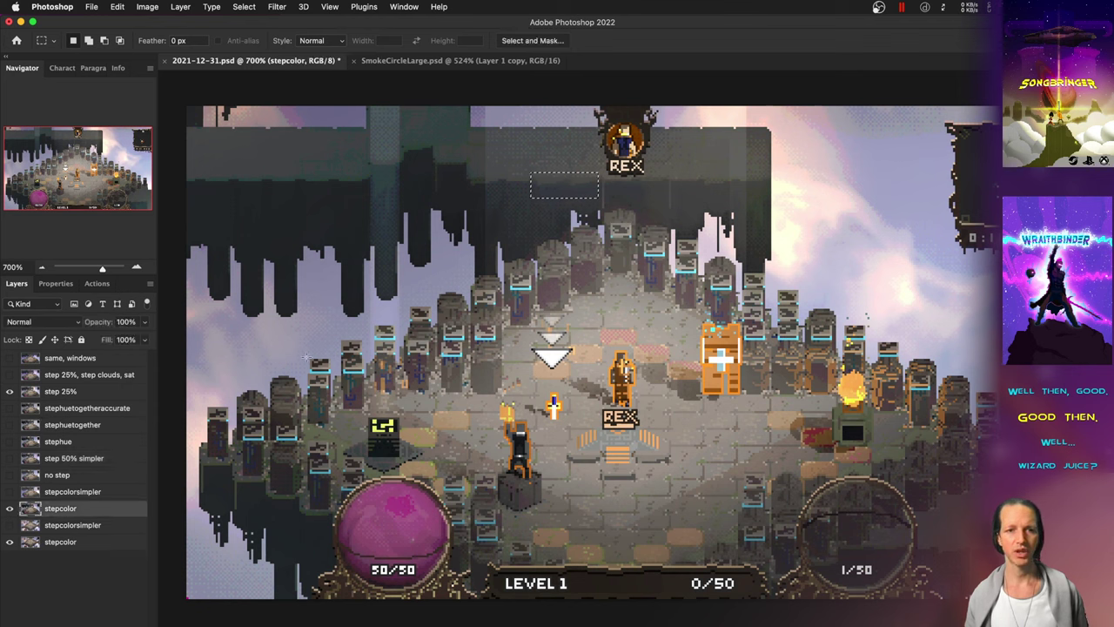
{"action": "left_click", "coordinate": [68, 391]}
{"action": "left_click", "coordinate": [633, 203]}
{"action": "left_click_drag", "start_coordinate": [409, 137], "coordinate": [433, 148]}
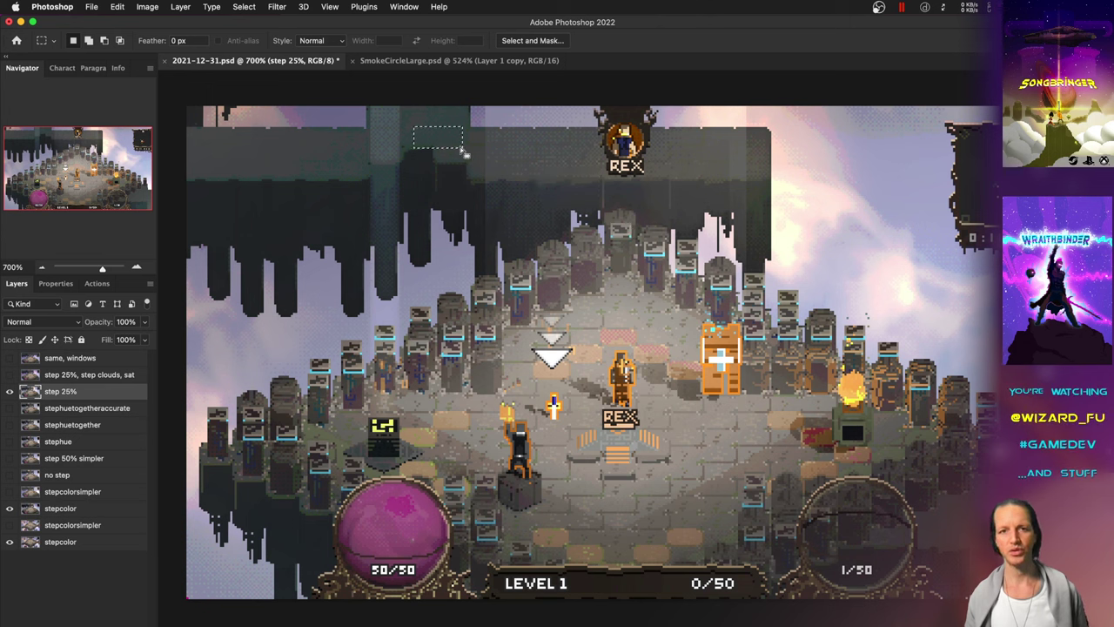
{"action": "left_click_drag", "start_coordinate": [672, 166], "coordinate": [745, 196]}
{"action": "left_click", "coordinate": [717, 165]}
{"action": "left_click_drag", "start_coordinate": [828, 150], "coordinate": [909, 250]}
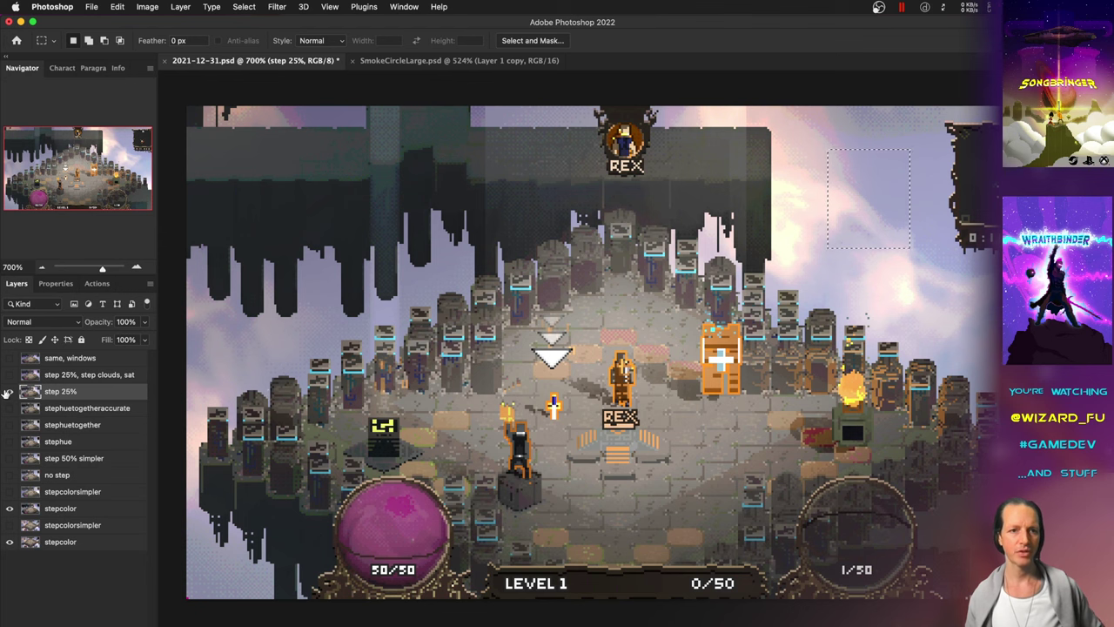
Step: Hide step 25%, show and select the "step 25%, step clouds, sat" layer, and mark a patch of its sky with the marquee
{"action": "left_click", "coordinate": [9, 391]}
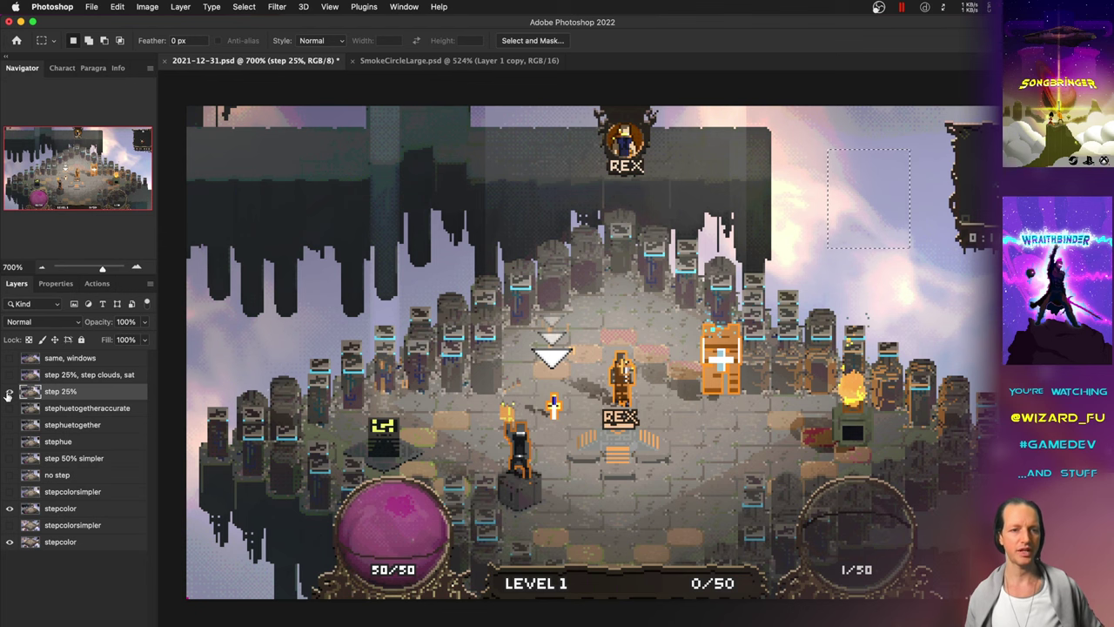
{"action": "left_click", "coordinate": [10, 392]}
{"action": "left_click", "coordinate": [10, 375]}
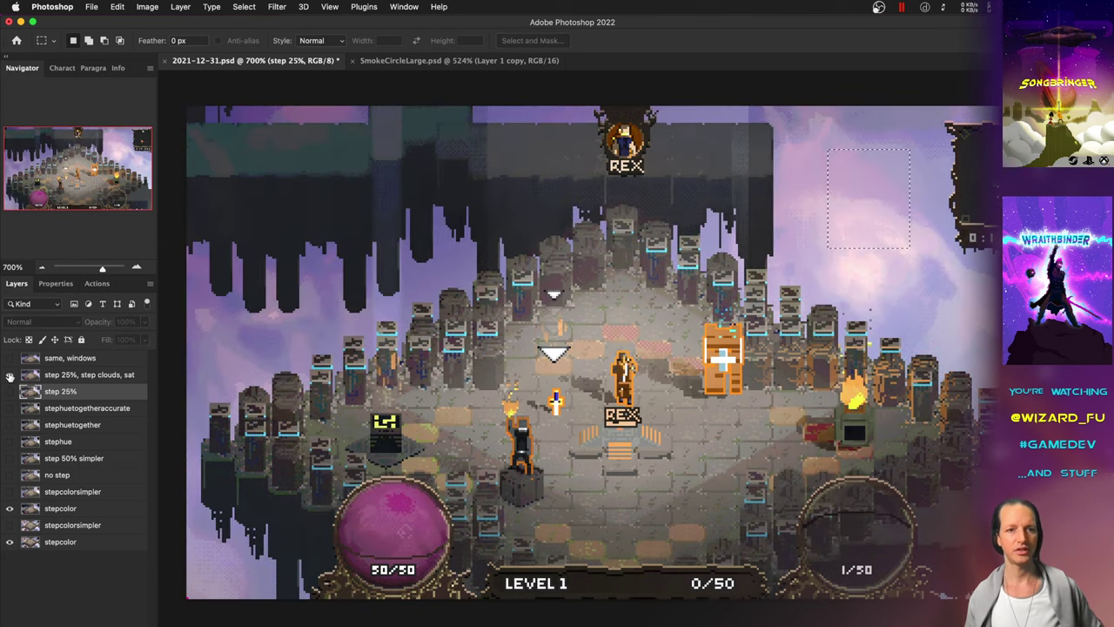
{"action": "left_click", "coordinate": [74, 377]}
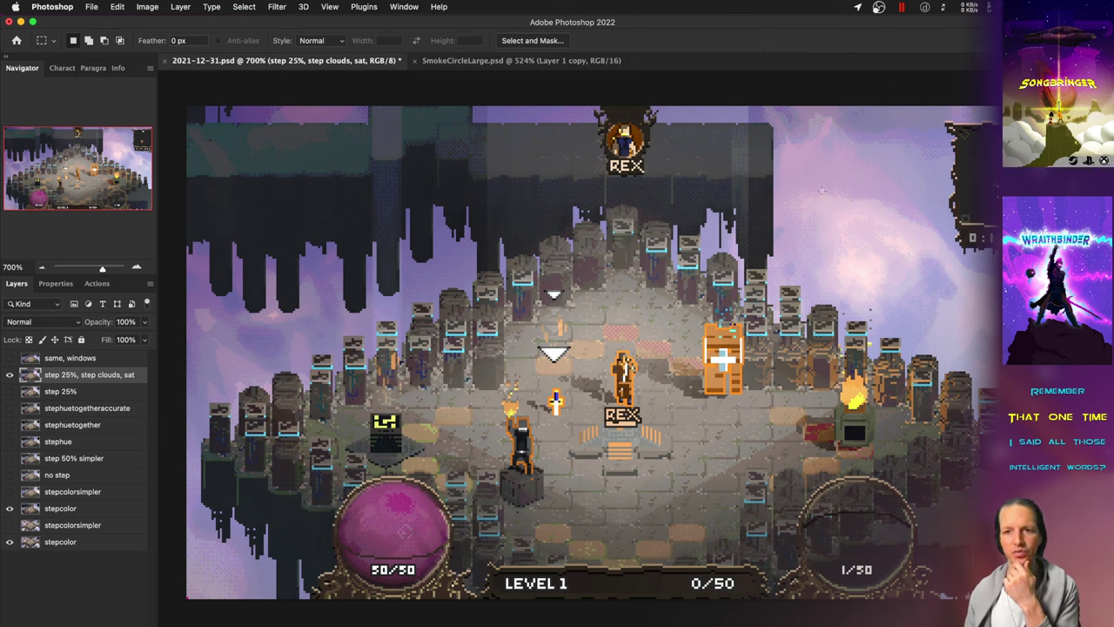
{"action": "left_click_drag", "start_coordinate": [821, 189], "coordinate": [897, 271]}
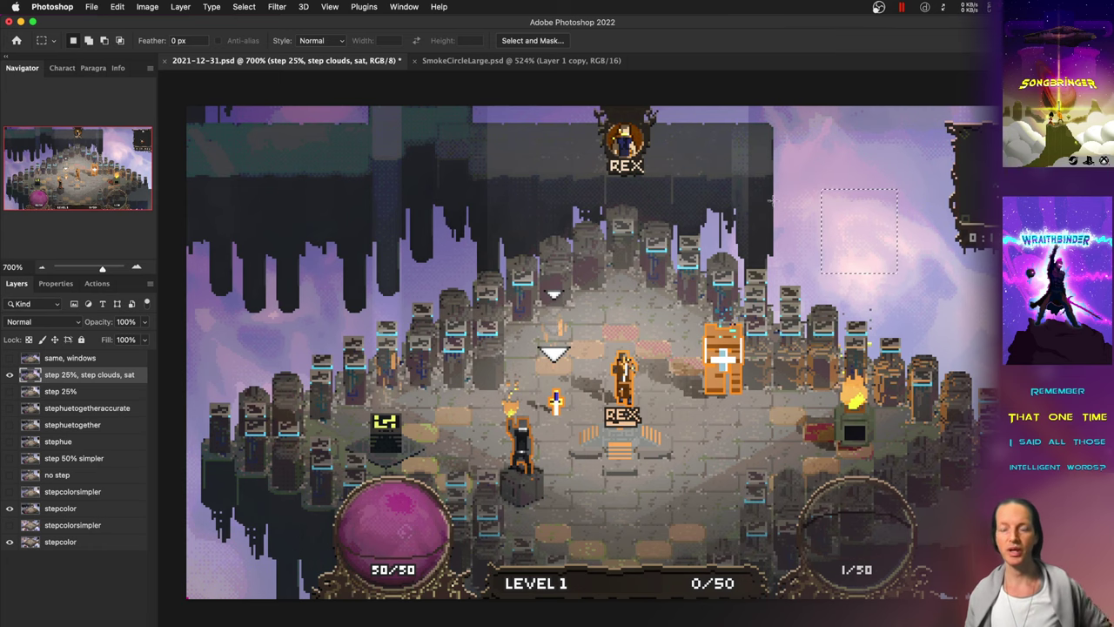
Step: Switch to SmokeCircleLarge.psd, hide Layer 5 in group 0, and mark the smooth smoke with a temporary marquee selection
{"action": "left_click", "coordinate": [574, 62]}
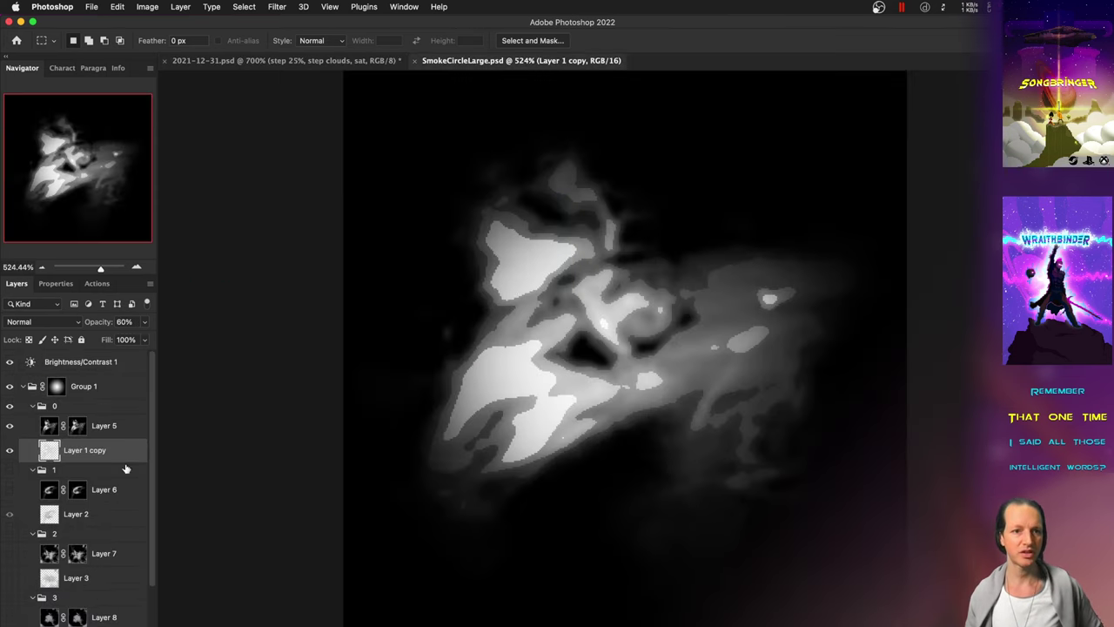
{"action": "left_click", "coordinate": [9, 450]}
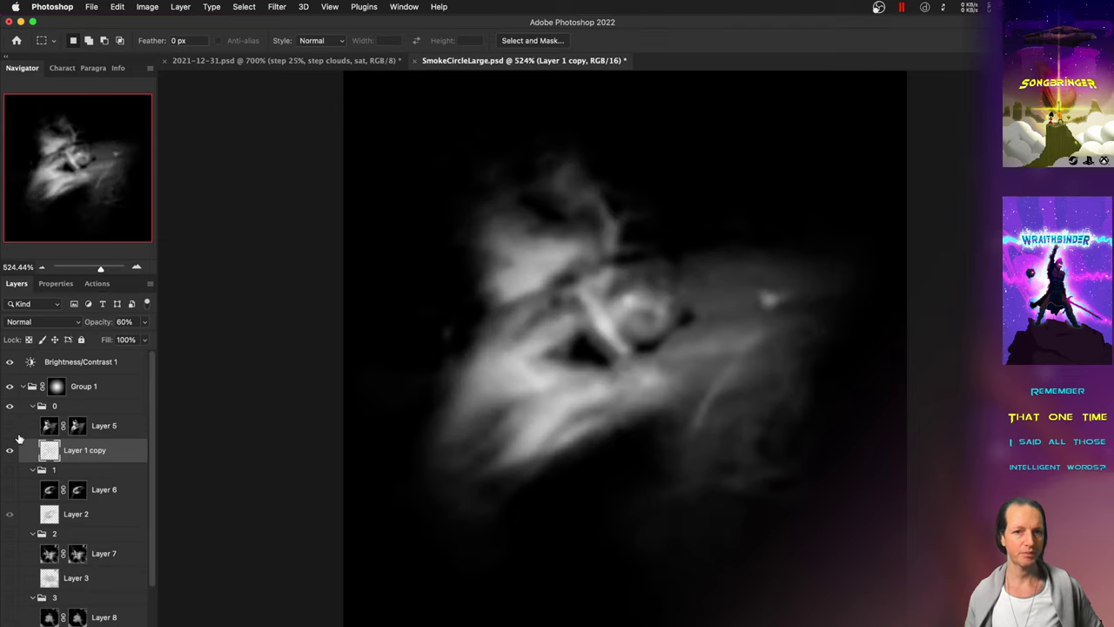
{"action": "left_click_drag", "start_coordinate": [501, 245], "coordinate": [801, 466]}
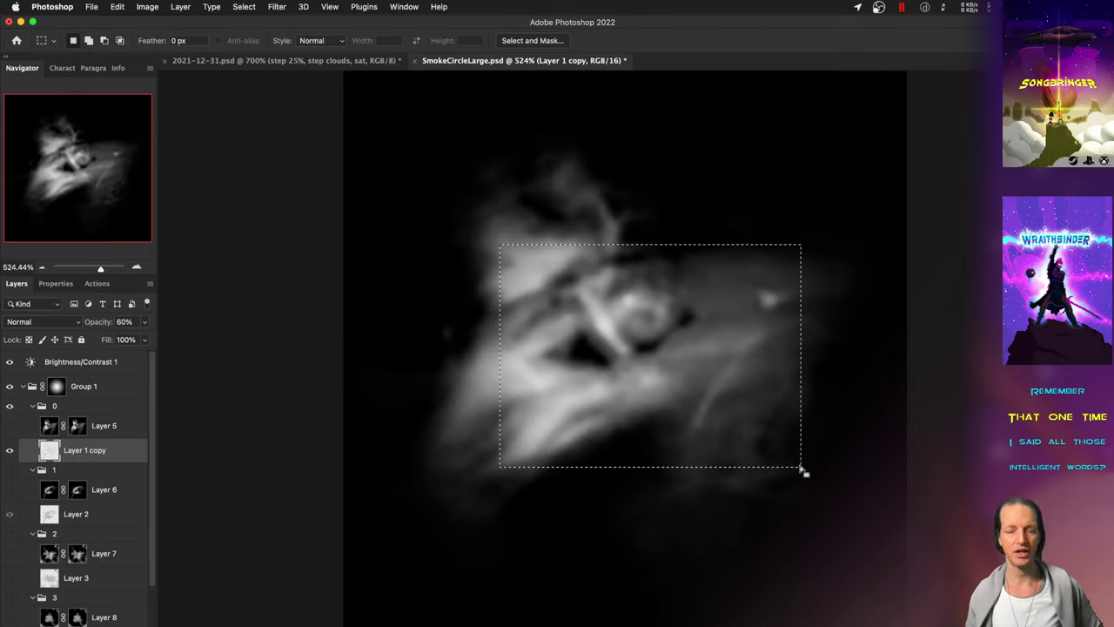
{"action": "left_click", "coordinate": [537, 203]}
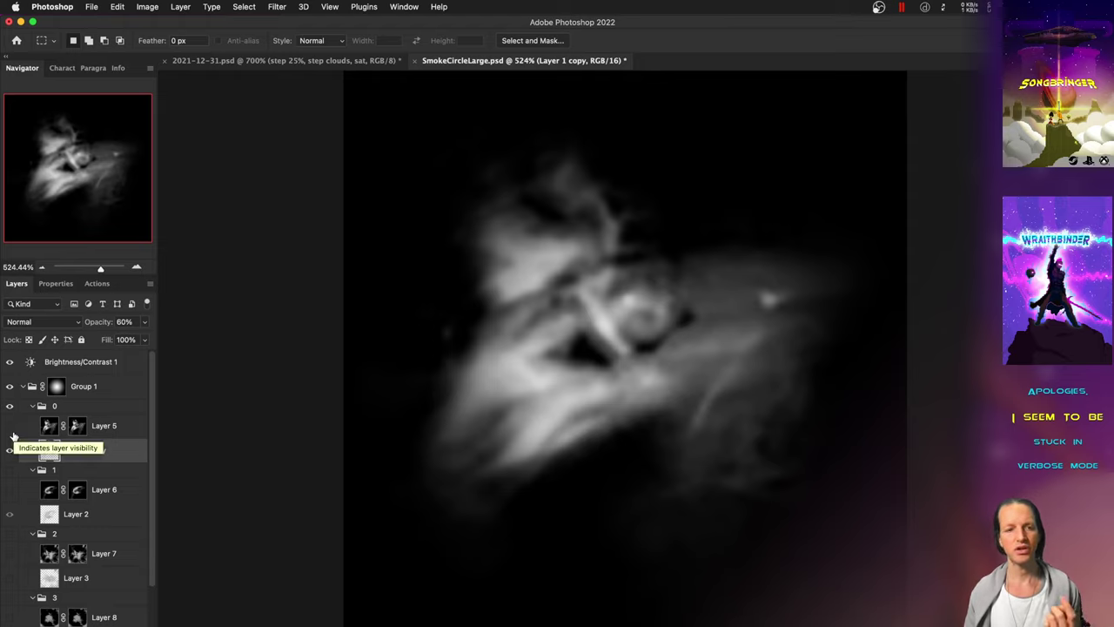
Step: Show Layer 5 again and outline the hard-edged smoke shapes with temporary marquee selections
{"action": "left_click", "coordinate": [10, 426]}
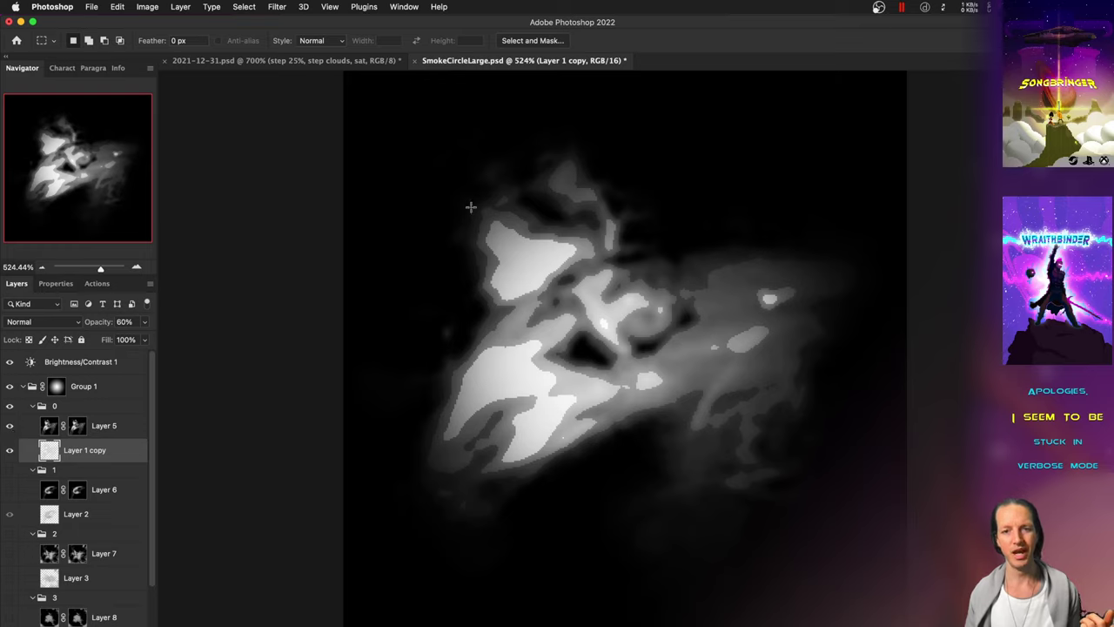
{"action": "left_click_drag", "start_coordinate": [470, 199], "coordinate": [739, 438]}
{"action": "left_click", "coordinate": [767, 367]}
{"action": "left_click_drag", "start_coordinate": [494, 183], "coordinate": [783, 475]}
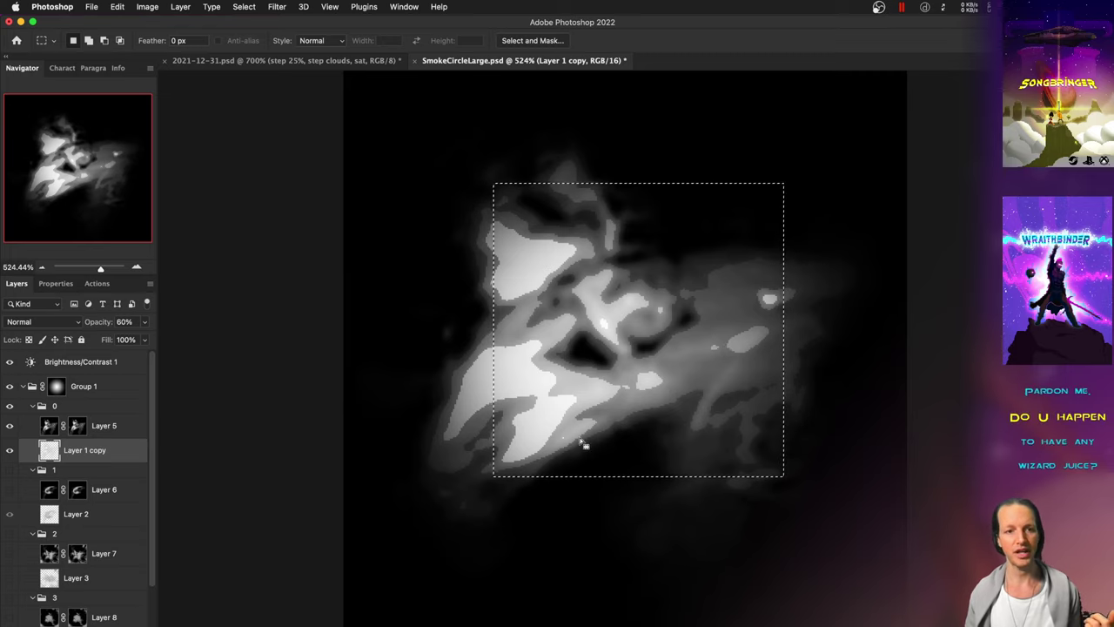
{"action": "left_click", "coordinate": [393, 319]}
Step: Compare the smoke with Layer 1 copy hidden and shown, and mark its bright and faint areas with temporary marquee selections
{"action": "left_click", "coordinate": [8, 450]}
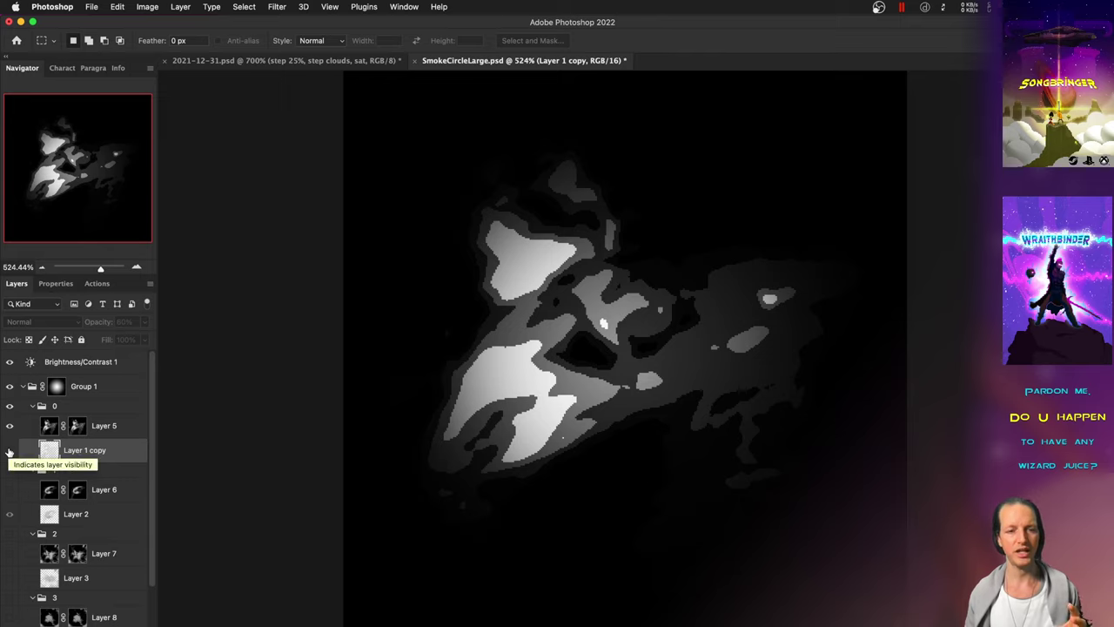
{"action": "left_click", "coordinate": [10, 450]}
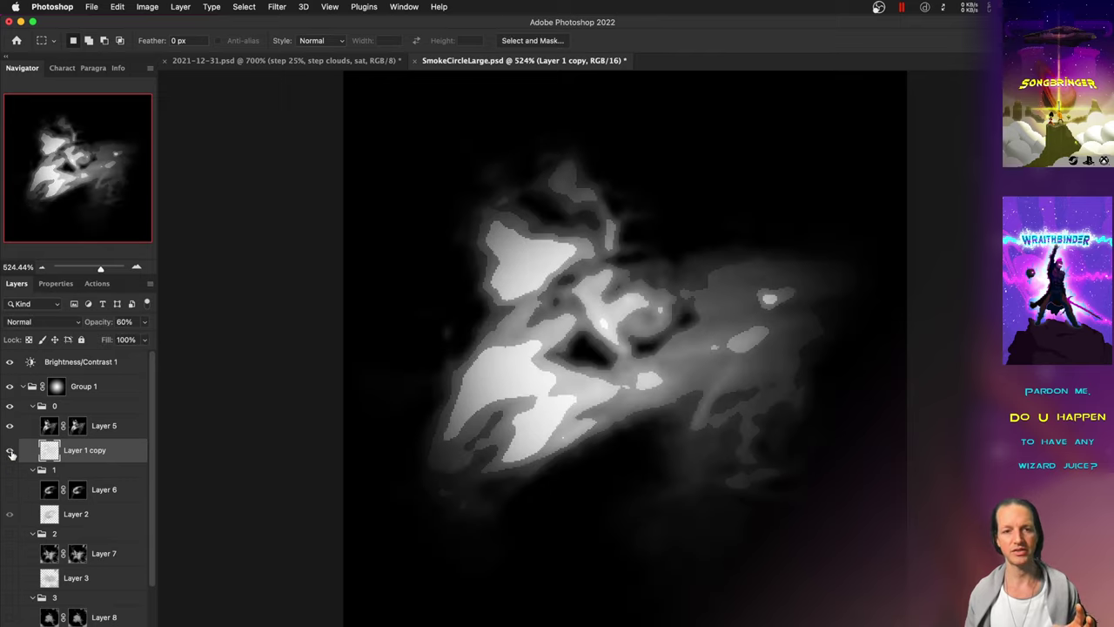
{"action": "left_click_drag", "start_coordinate": [470, 240], "coordinate": [634, 435]}
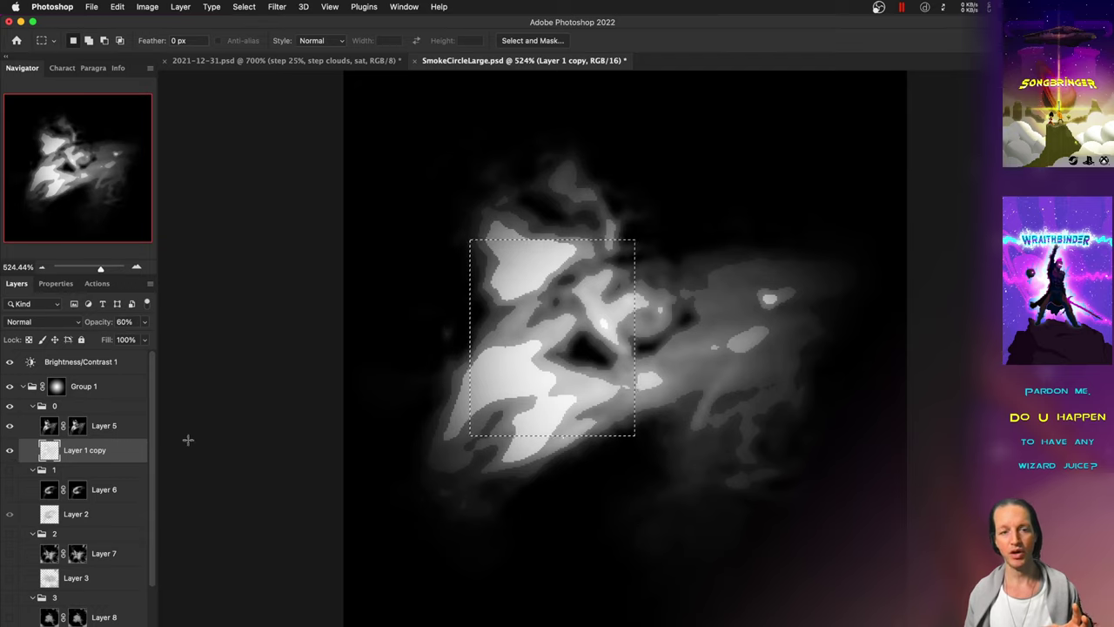
{"action": "left_click", "coordinate": [649, 254]}
{"action": "left_click_drag", "start_coordinate": [629, 244], "coordinate": [716, 293]}
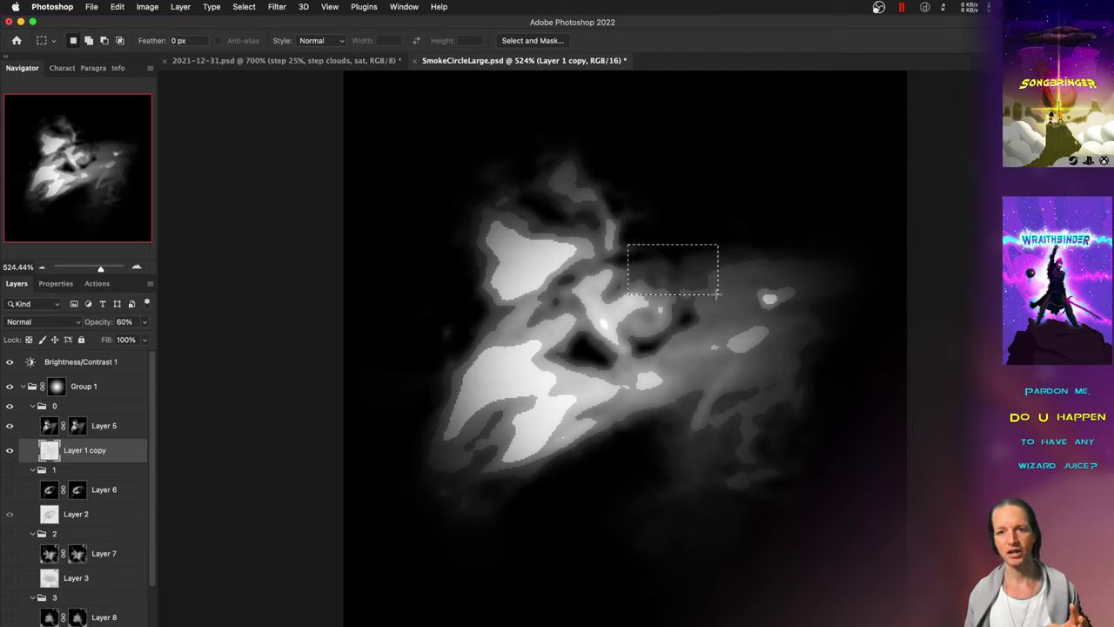
{"action": "left_click", "coordinate": [717, 299]}
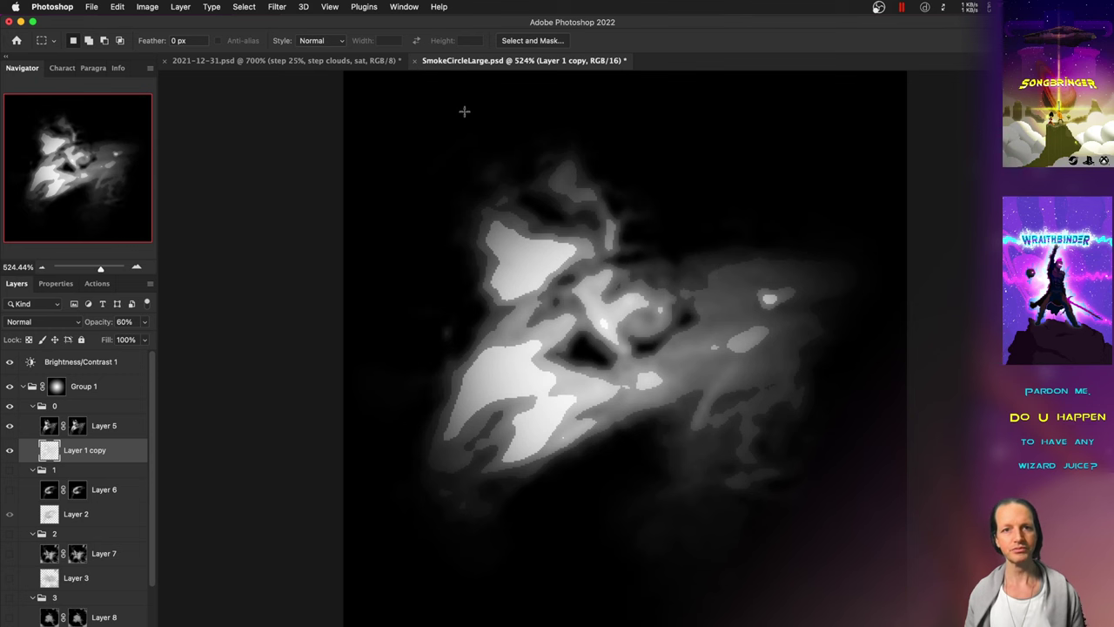
Step: Return to 2021-12-31.psd and mark several patches of the stepped clouds on both sides of the arena with marquee selections
{"action": "left_click", "coordinate": [325, 63]}
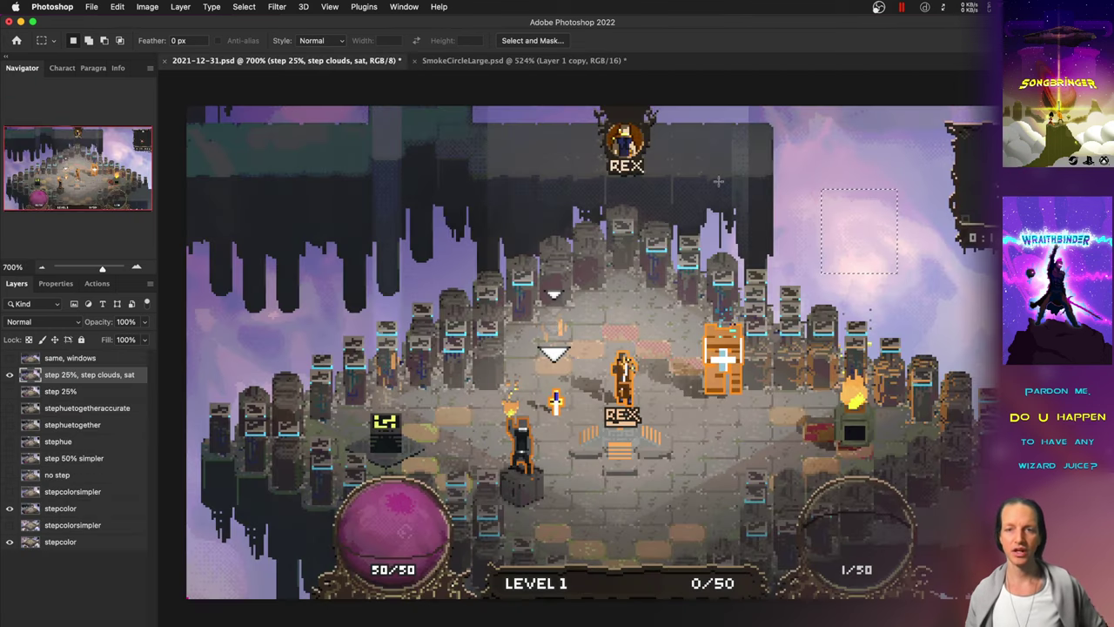
{"action": "left_click", "coordinate": [761, 263]}
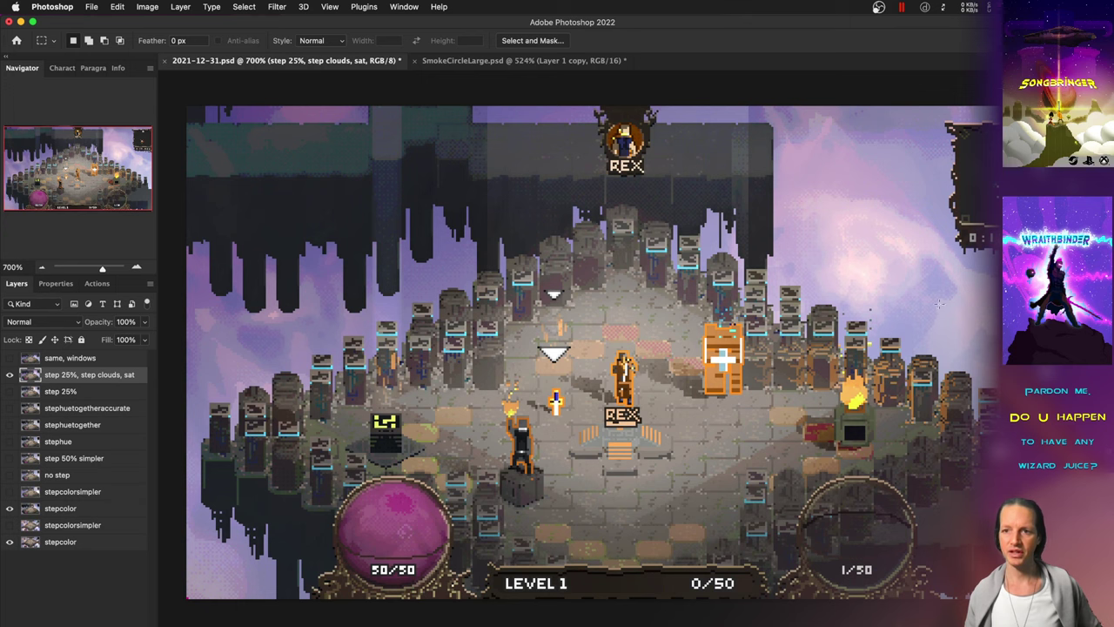
{"action": "left_click_drag", "start_coordinate": [937, 299], "coordinate": [954, 315]}
{"action": "left_click_drag", "start_coordinate": [961, 261], "coordinate": [980, 284]}
{"action": "left_click_drag", "start_coordinate": [815, 141], "coordinate": [901, 248]}
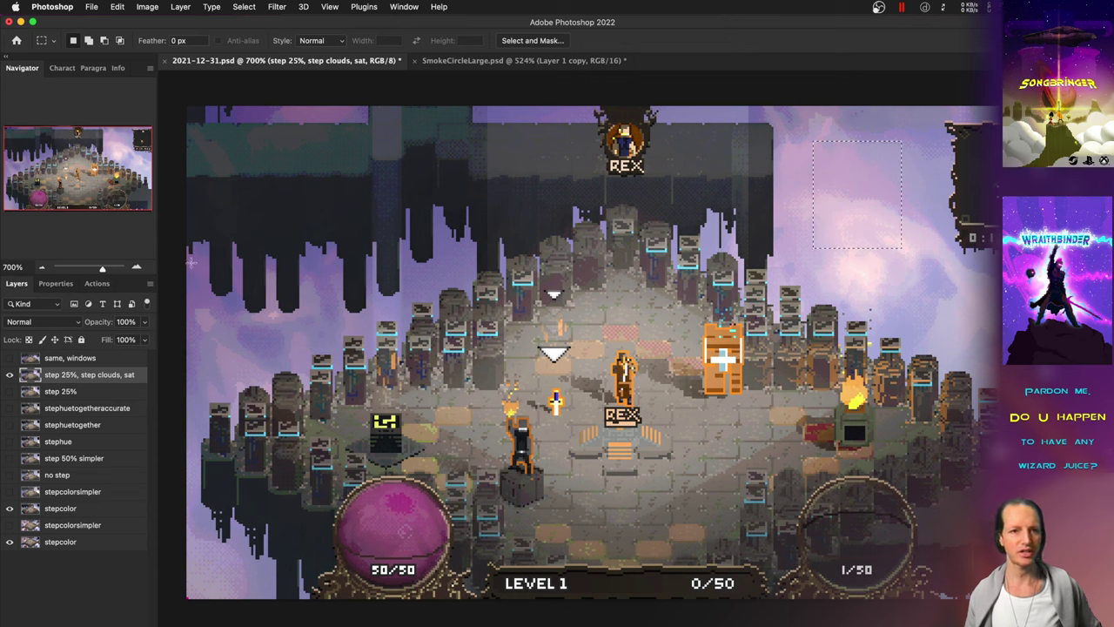
{"action": "left_click_drag", "start_coordinate": [190, 258], "coordinate": [211, 322]}
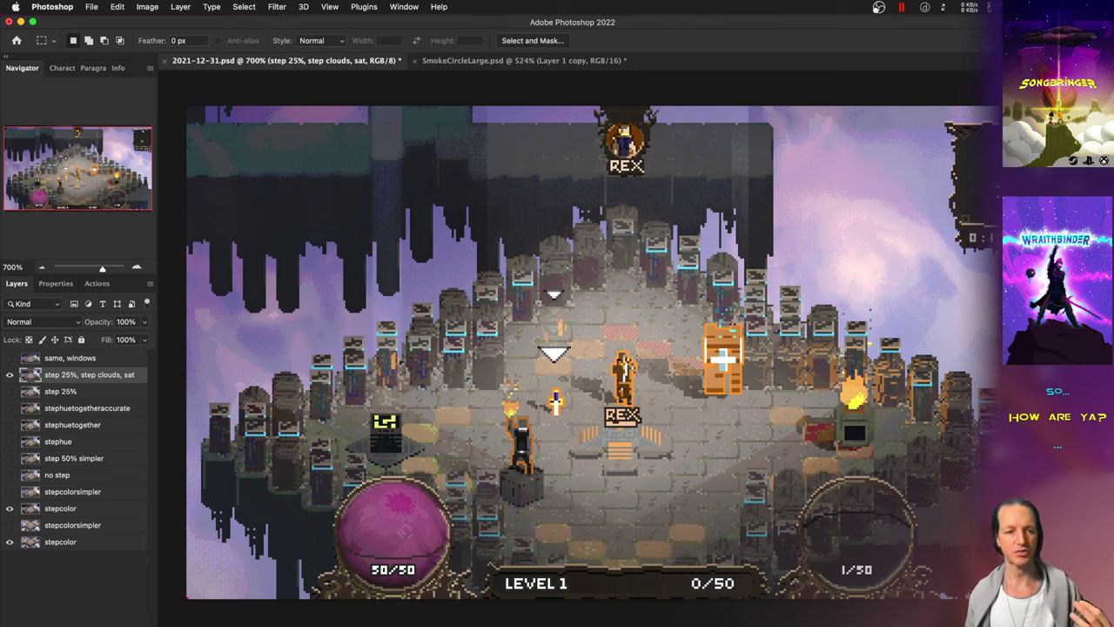
Step: Flip the "same, windows" layer on and off, leave it shown, and mark its extra overhang beside the open sky with a marquee
{"action": "left_click", "coordinate": [9, 357]}
{"action": "left_click", "coordinate": [9, 358]}
{"action": "left_click", "coordinate": [9, 358]}
{"action": "left_click", "coordinate": [9, 357]}
{"action": "left_click", "coordinate": [10, 358]}
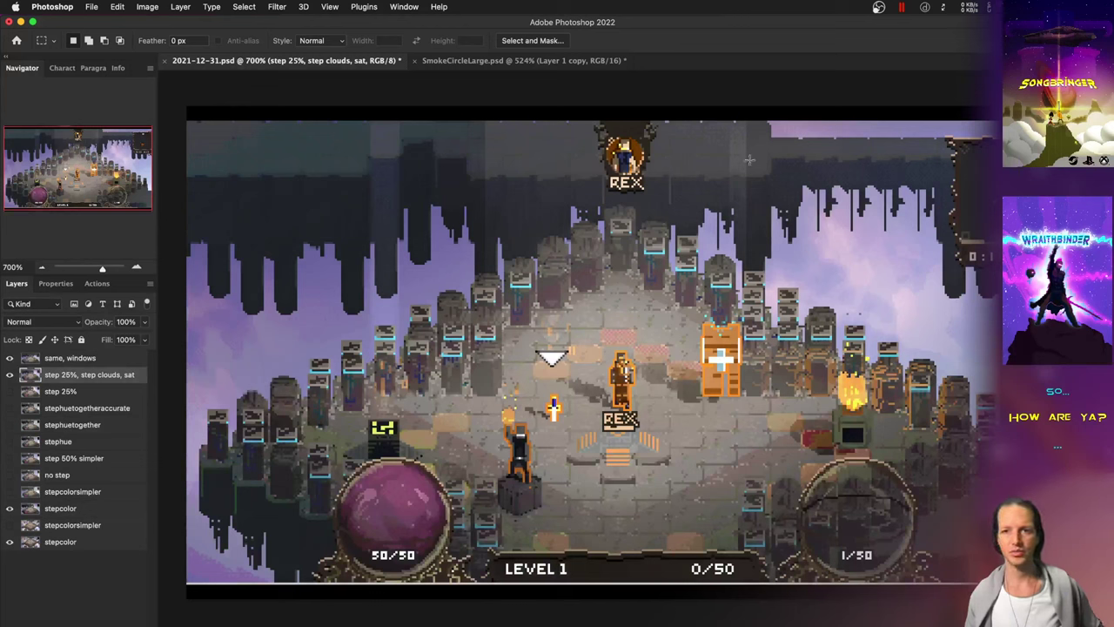
{"action": "left_click_drag", "start_coordinate": [783, 140], "coordinate": [925, 212]}
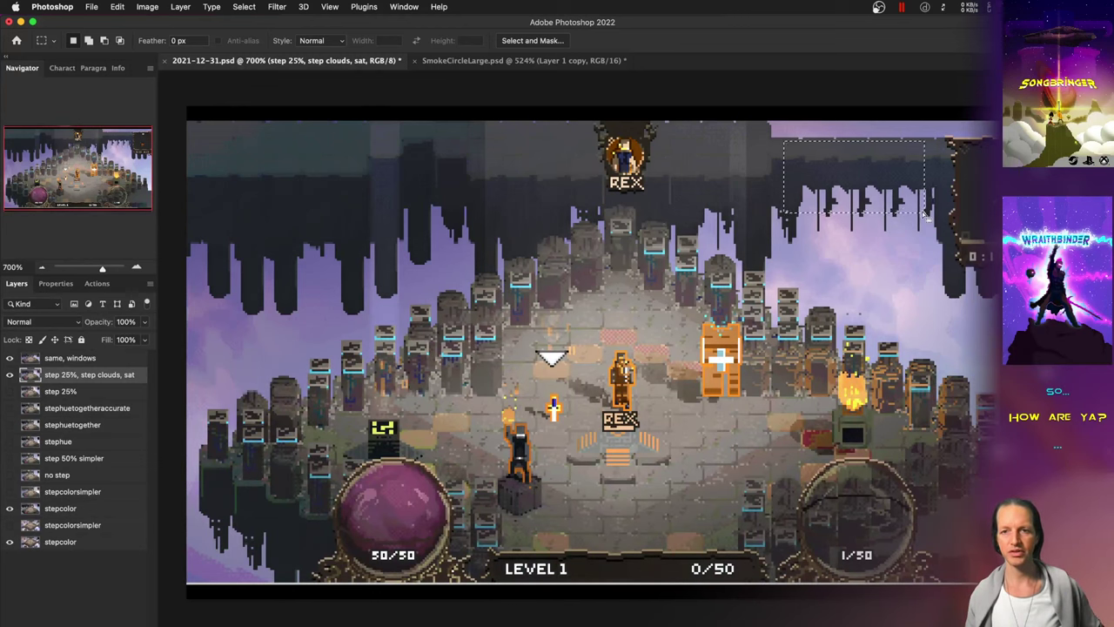
Step: Repeatedly toggle the "same, windows" layer to compare its sky with the "step 25%, step clouds, sat" layer, leaving it hidden
{"action": "left_click", "coordinate": [10, 359]}
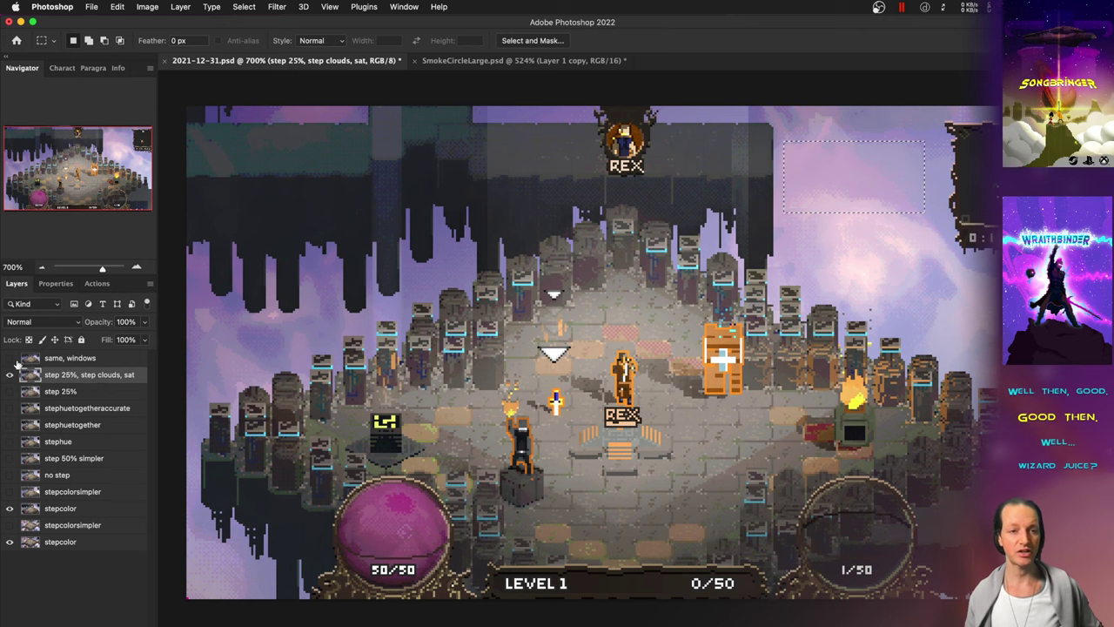
{"action": "left_click", "coordinate": [9, 358]}
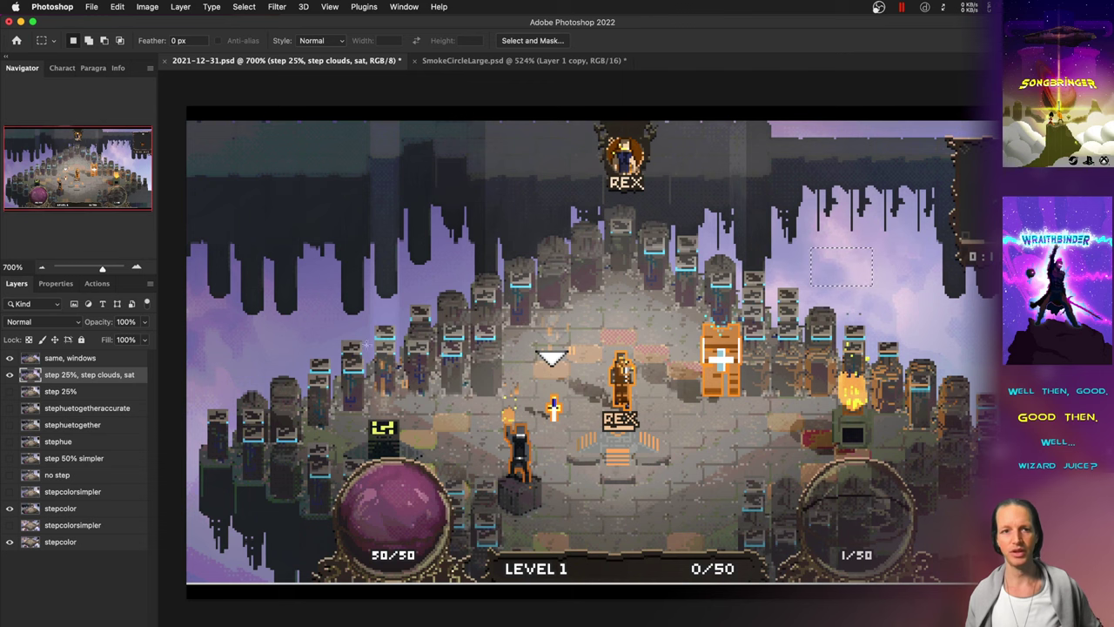
{"action": "left_click", "coordinate": [10, 360]}
{"action": "left_click", "coordinate": [11, 360]}
{"action": "left_click", "coordinate": [11, 359]}
{"action": "left_click", "coordinate": [11, 359]}
{"action": "left_click", "coordinate": [11, 359]}
{"action": "left_click", "coordinate": [11, 359]}
{"action": "left_click", "coordinate": [11, 360]}
{"action": "left_click", "coordinate": [11, 360]}
{"action": "left_click", "coordinate": [11, 360]}
{"action": "left_click", "coordinate": [11, 359]}
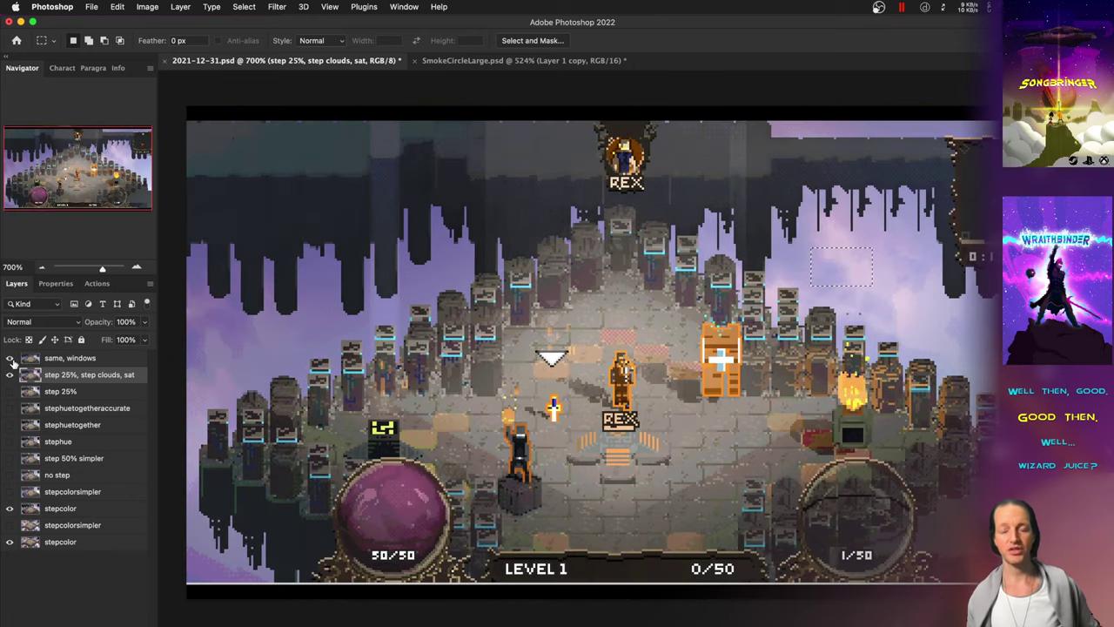
{"action": "left_click", "coordinate": [11, 359]}
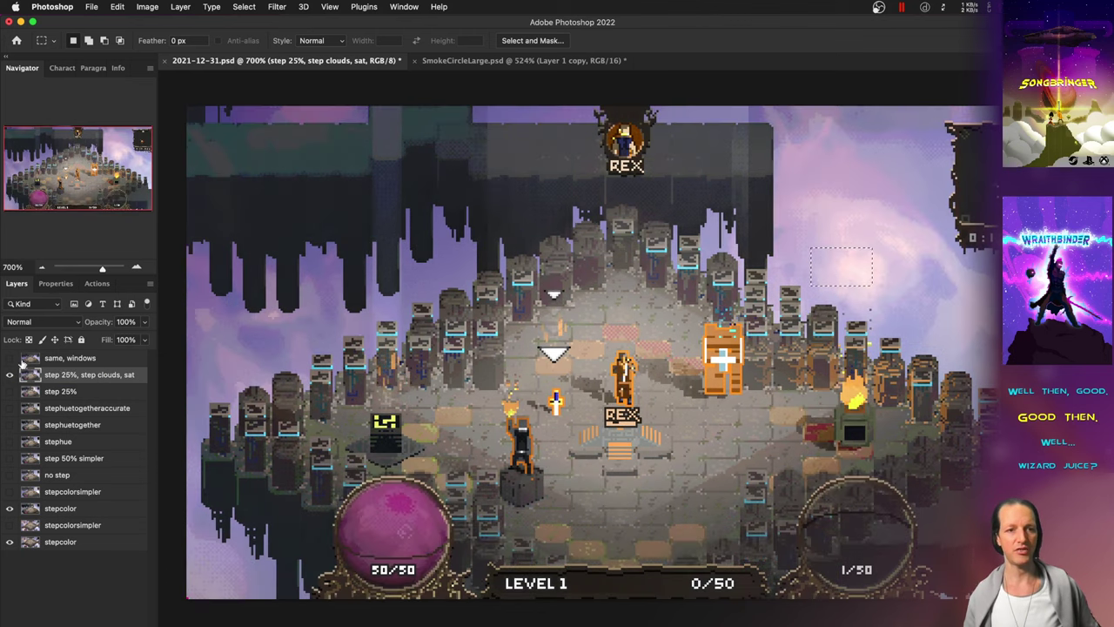